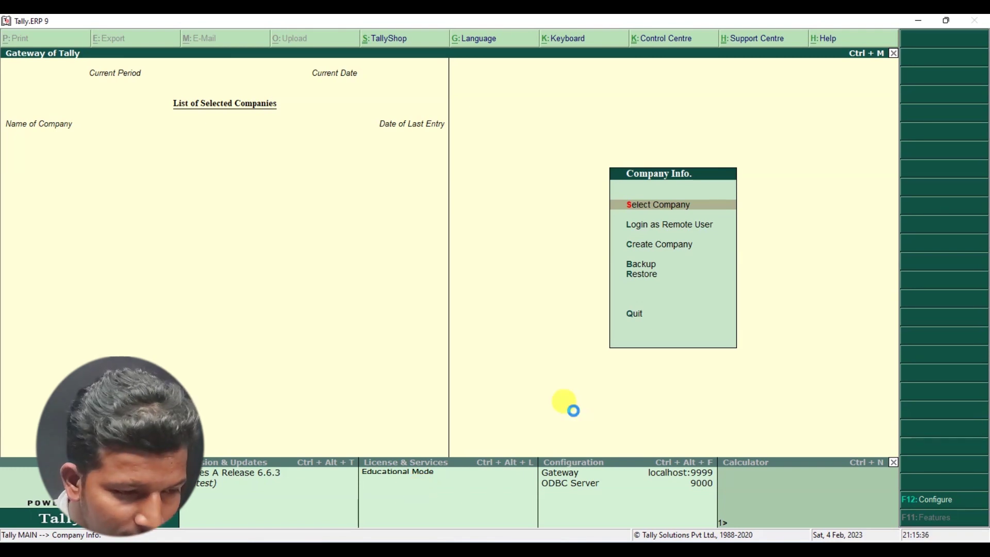
- Load ABC COMPANY from the company list and start Purchase voucher No. 3 via Accounting Vouchers
key(Return)
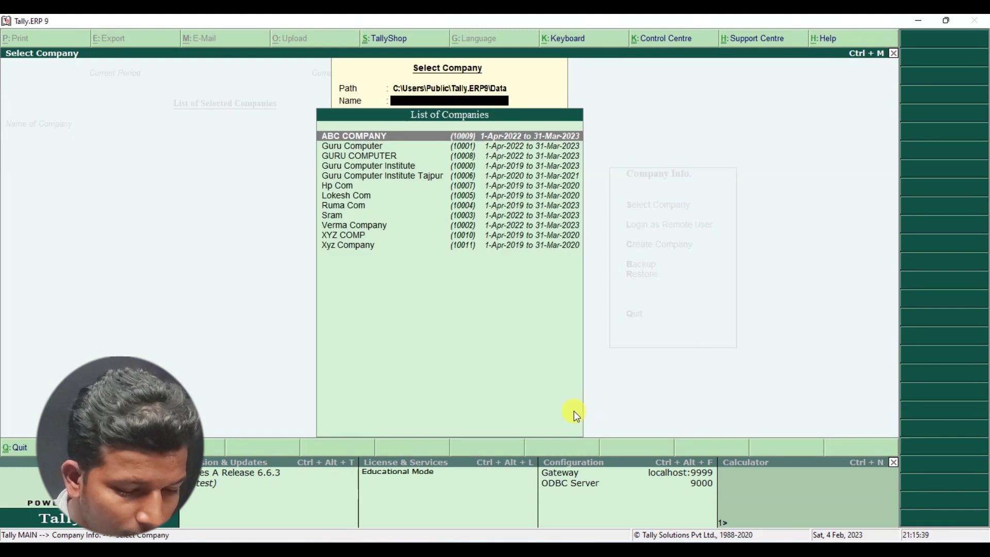
key(Return)
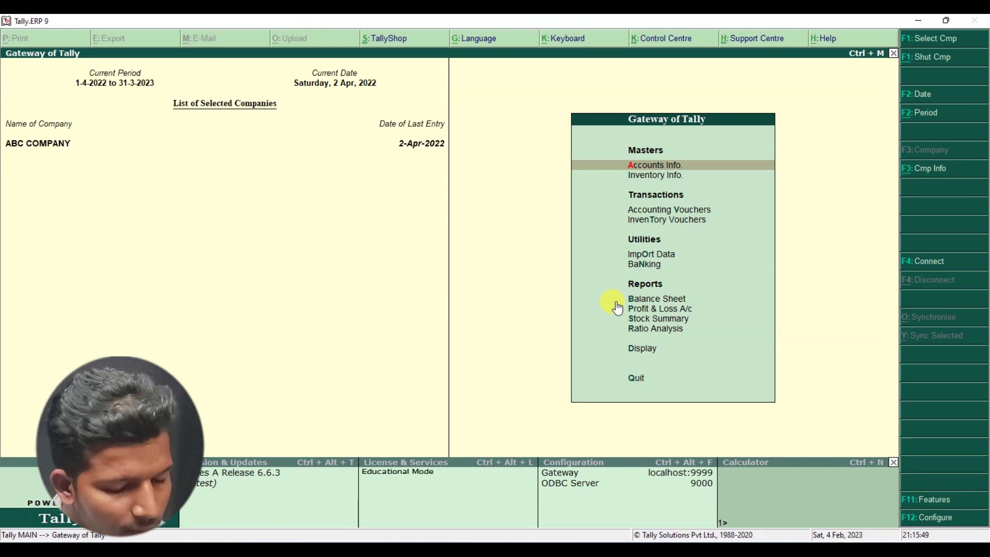
key(Down)
key(Down)
key(Down)
key(Up)
key(Return)
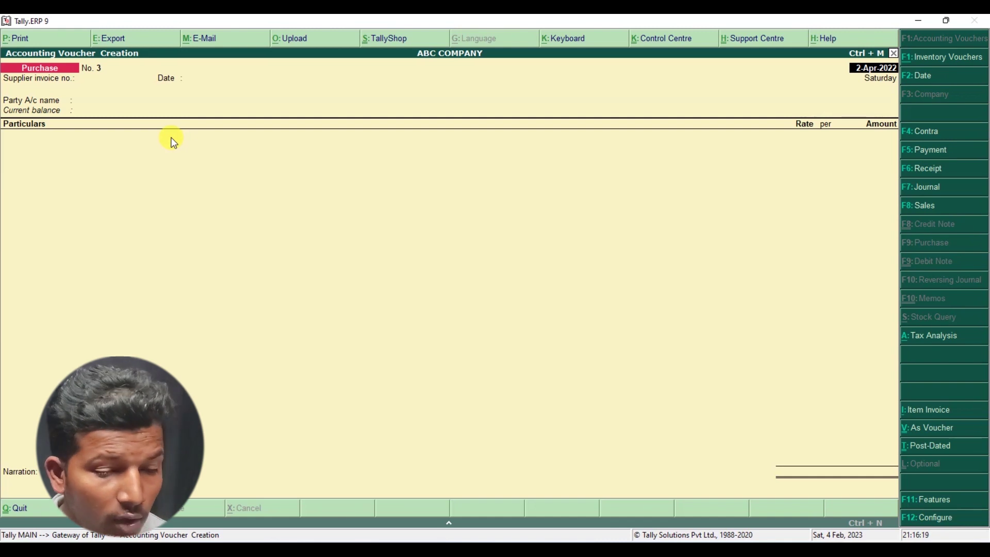
- Accept Bayer Crop Scicene as party, switch to Item Invoice mode, and open the date change
key(alt+space)
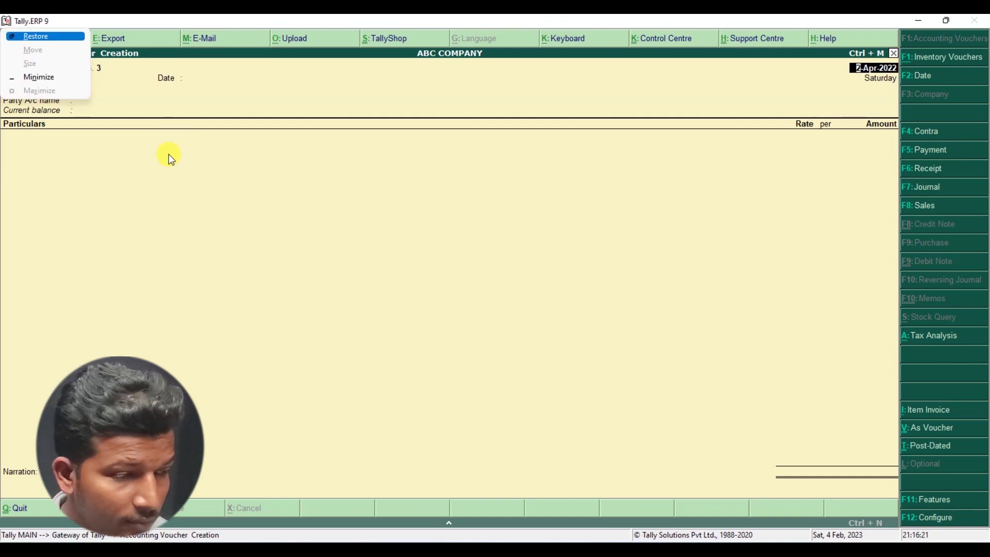
key(Escape)
key(Return)
key(Return)
key(Return)
key(Return)
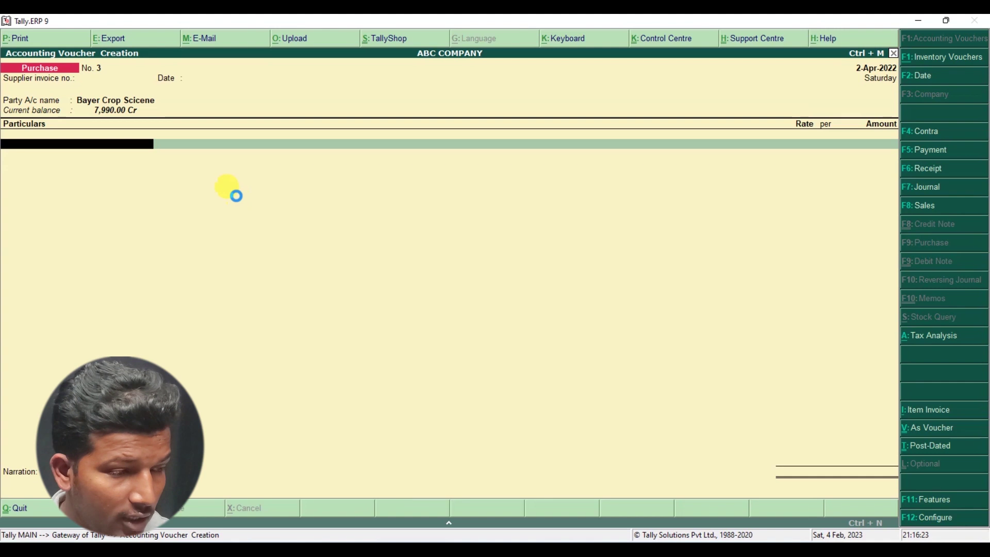
key(alt+i)
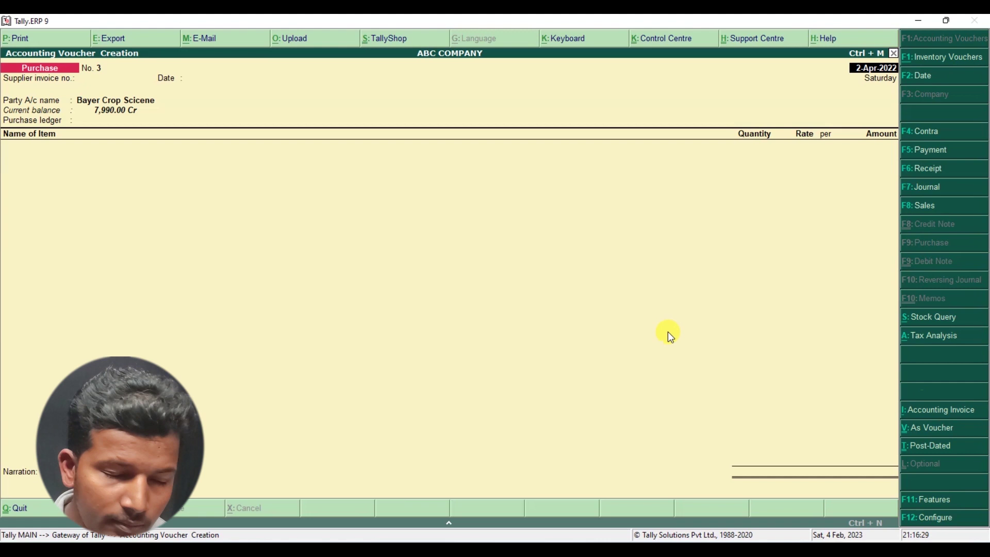
key(F2)
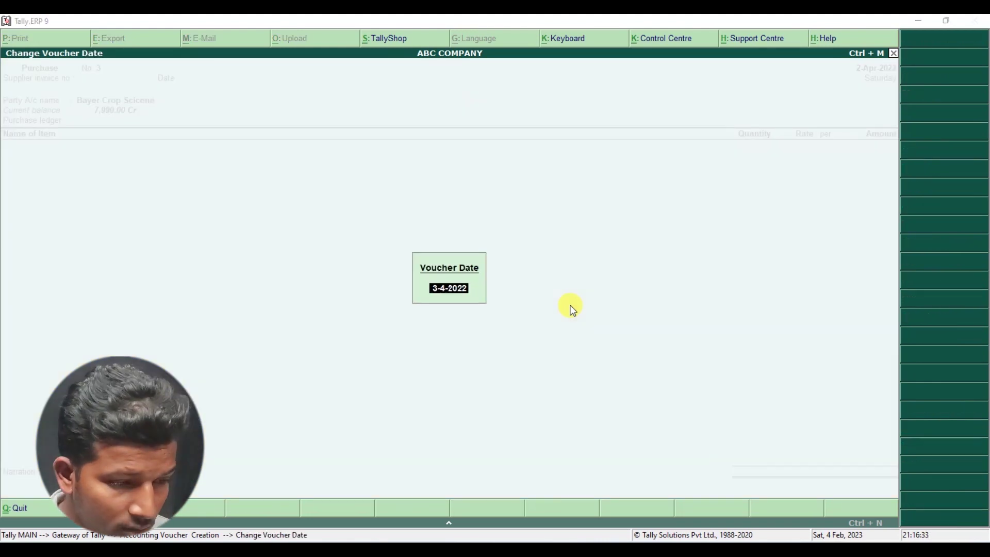
key(alt+Tab)
- Review the invoice header: date, invoice number, party SG ELECTROMART INDIA PVT LTD and address
click(445, 369)
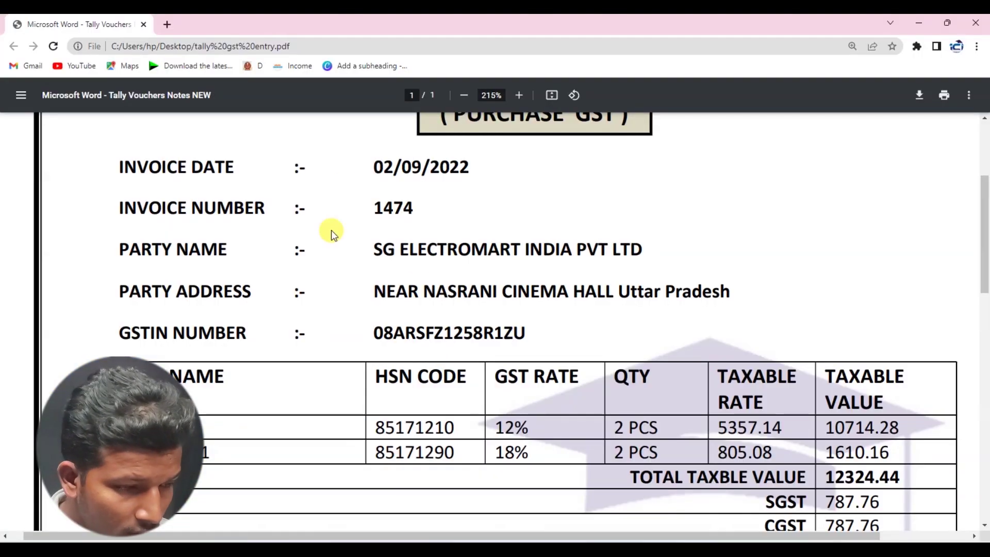
scroll(518, 161, up, 1)
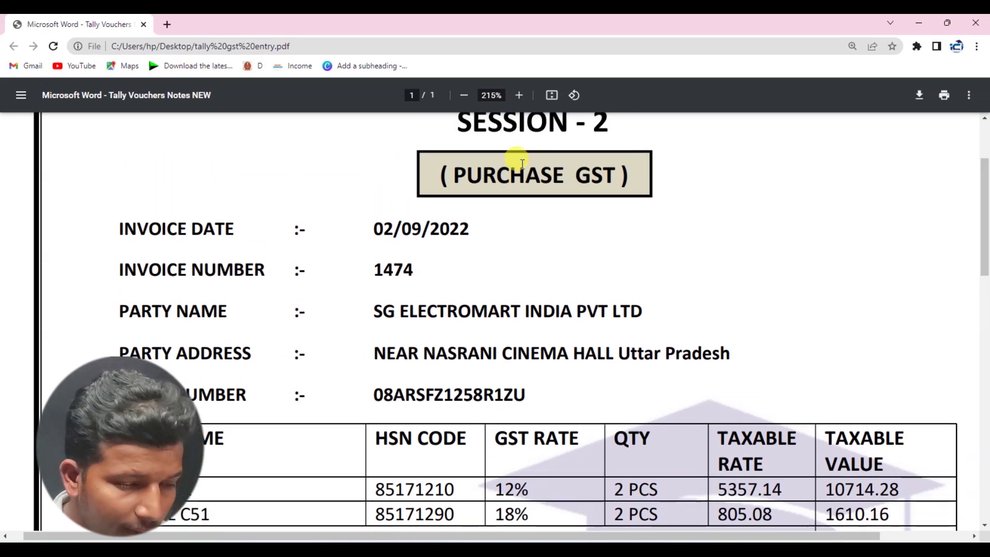
scroll(519, 190, down, 1)
scroll(520, 190, down, 1)
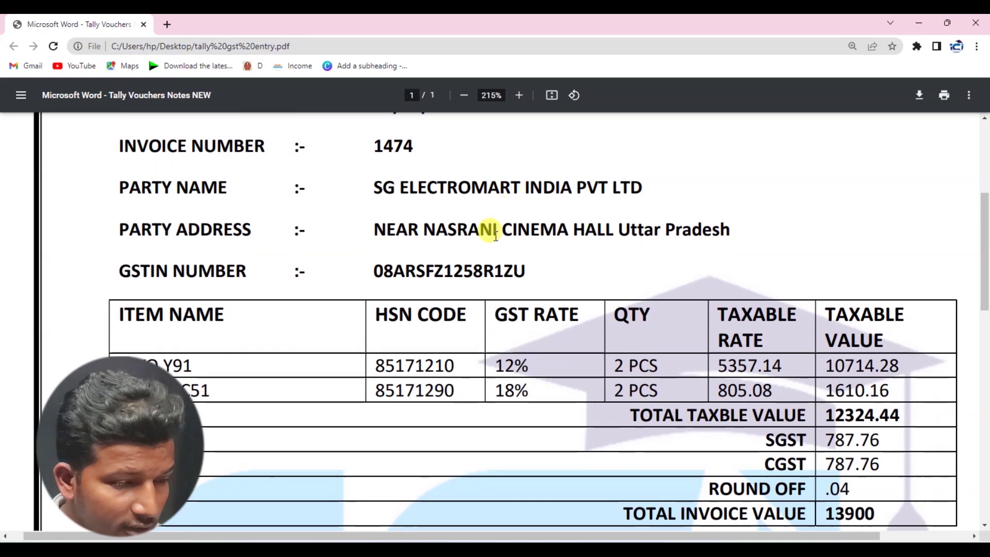
scroll(333, 177, up, 1)
scroll(333, 177, up, 1)
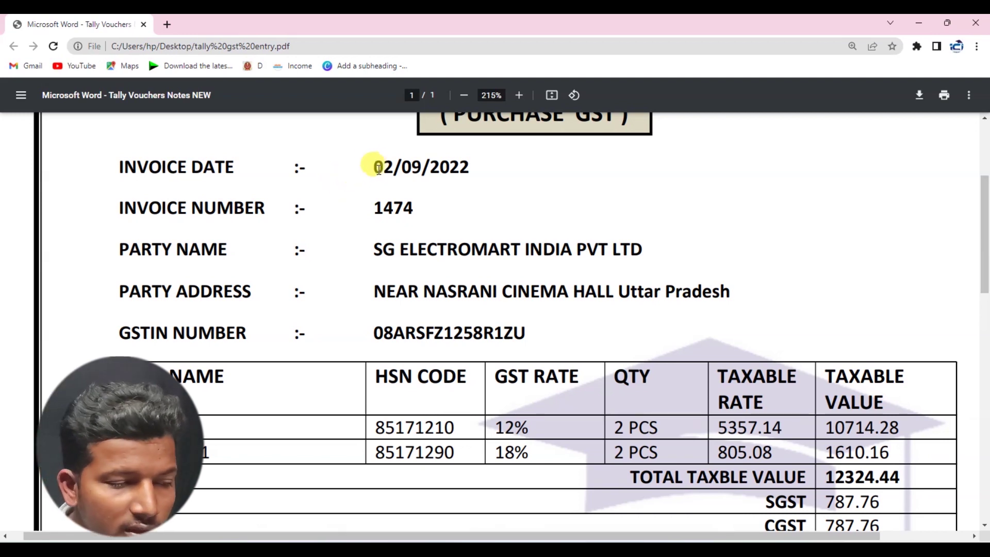
drag(375, 167, 469, 170)
drag(373, 206, 412, 206)
drag(369, 249, 643, 247)
click(355, 286)
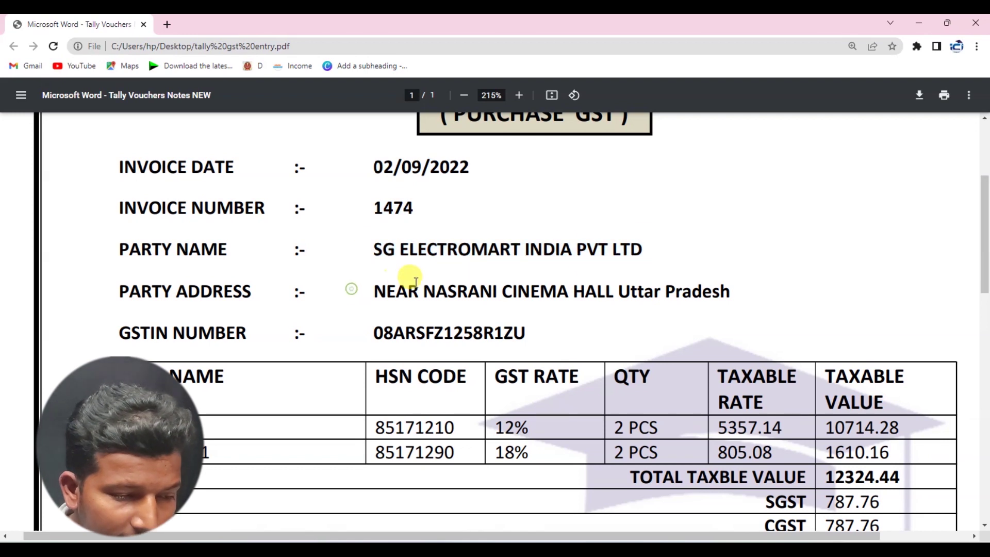
drag(732, 292, 530, 318)
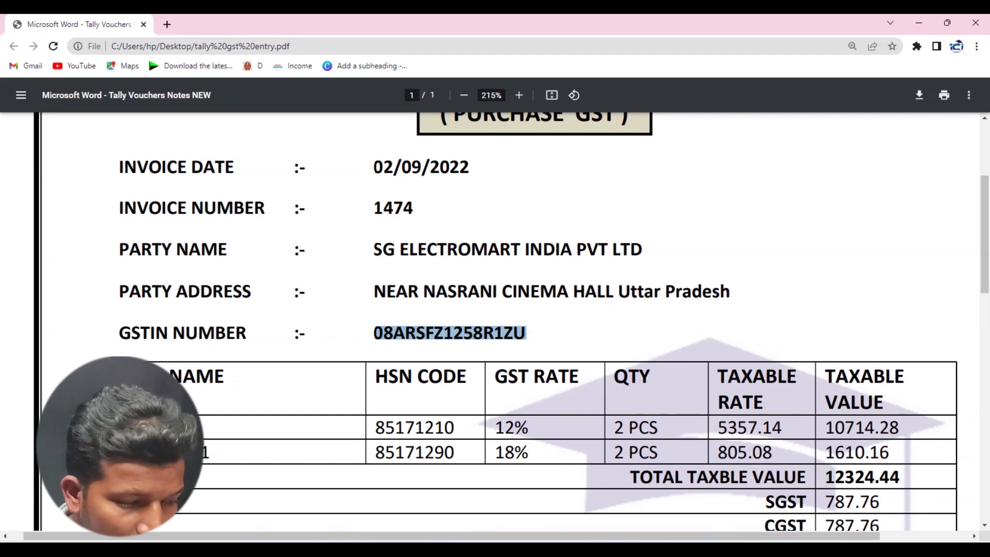
click(201, 418)
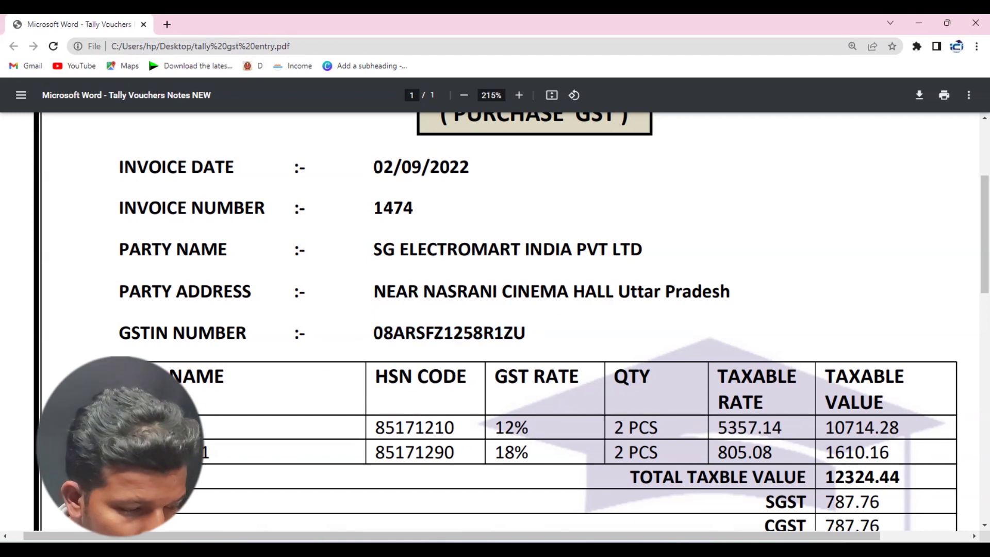
- Check the item row, 12% GST, 5357.14 taxable value, CGST 787.76 and date 02/09/2022
drag(186, 452, 230, 451)
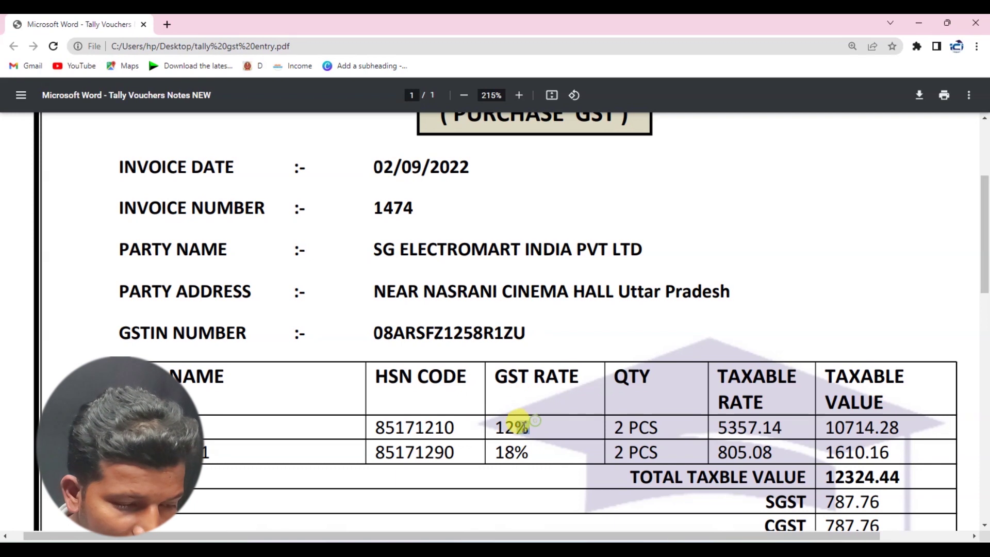
drag(536, 421, 480, 433)
click(689, 424)
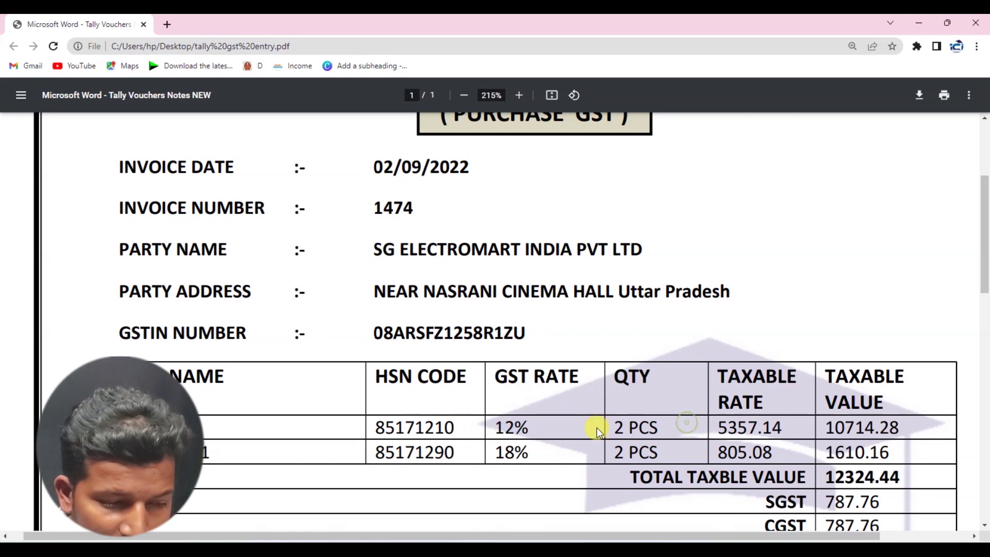
drag(798, 419, 692, 424)
drag(883, 408, 835, 425)
scroll(835, 427, down, 1)
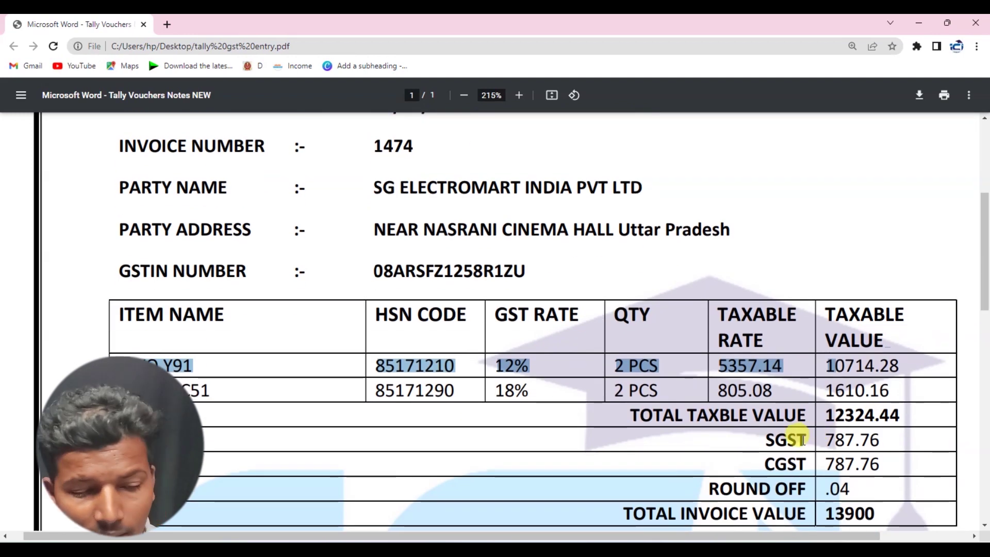
click(846, 413)
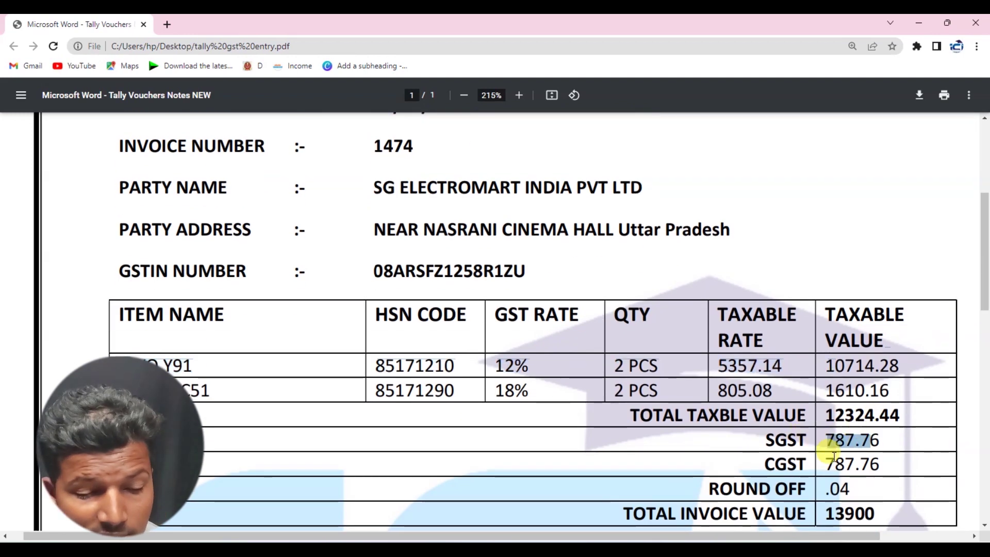
drag(824, 463, 893, 457)
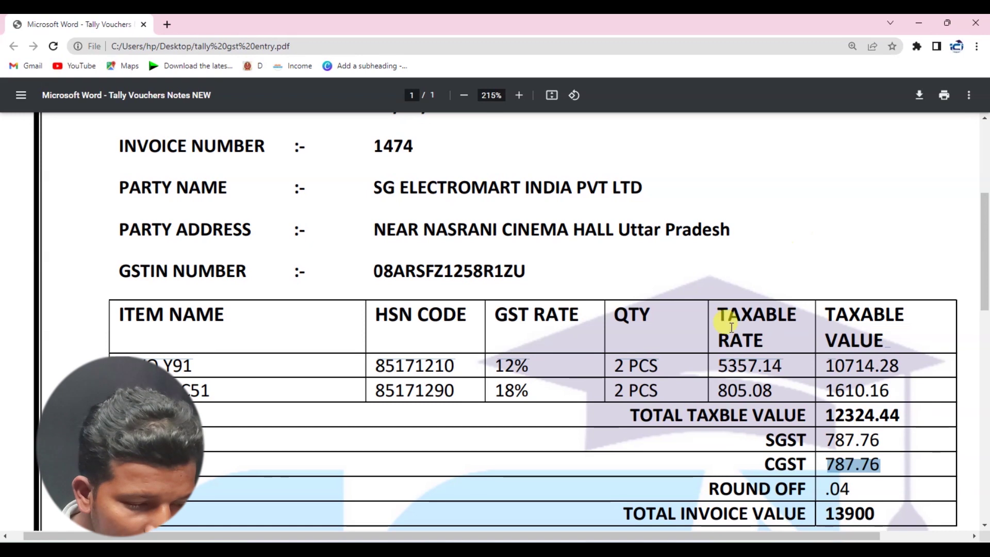
scroll(372, 191, up, 1)
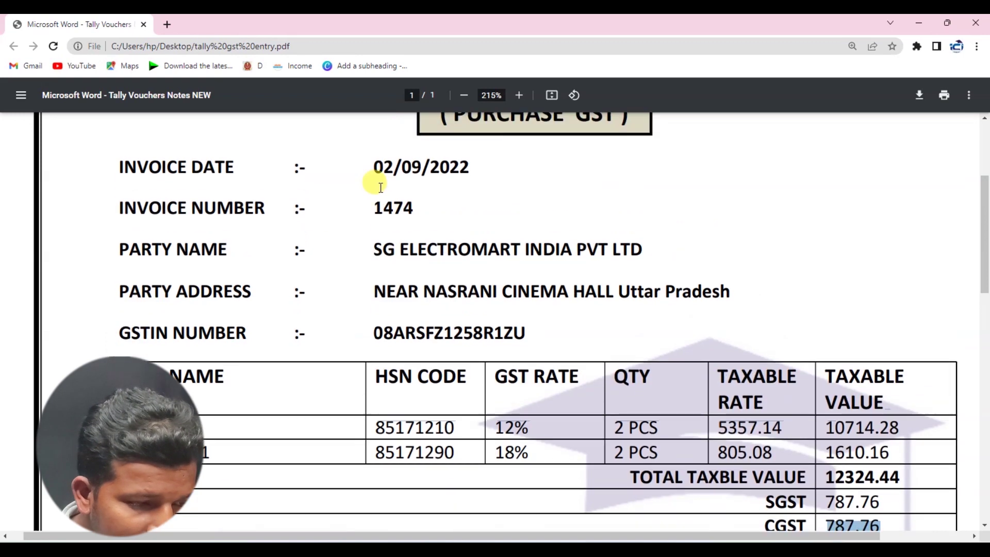
drag(373, 173, 506, 190)
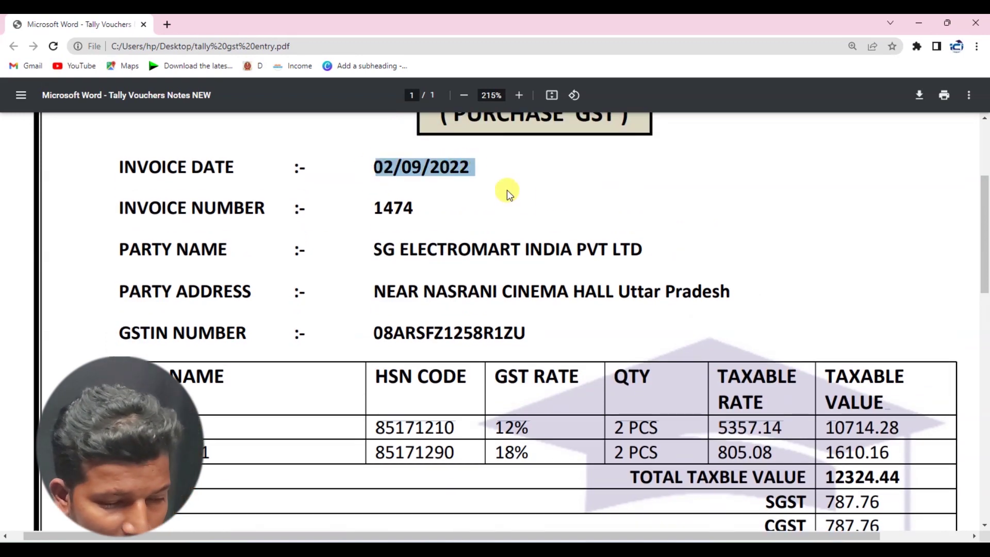
key(alt+Tab)
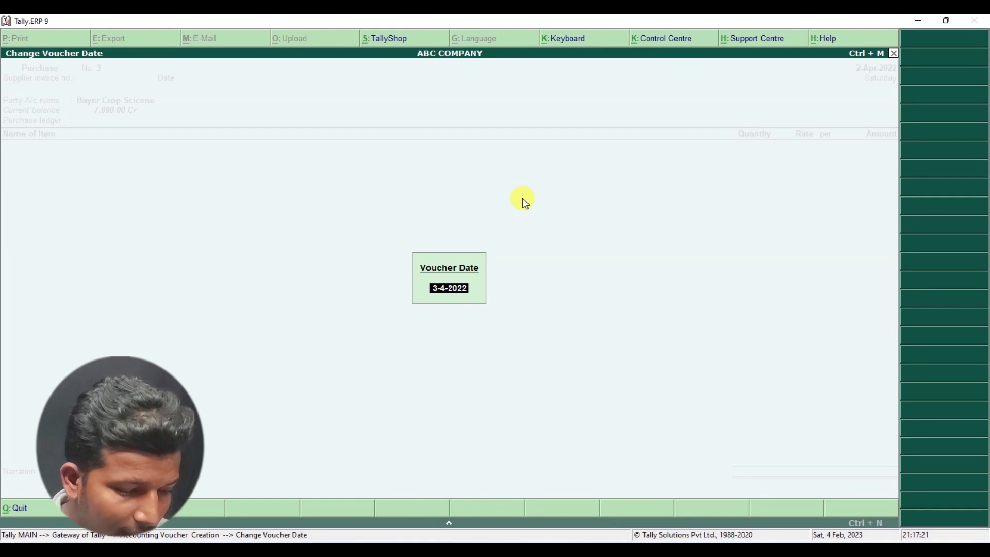
- Set the voucher date to 2-Sep-2022 and the supplier invoice number to 1474
text(2.9.)
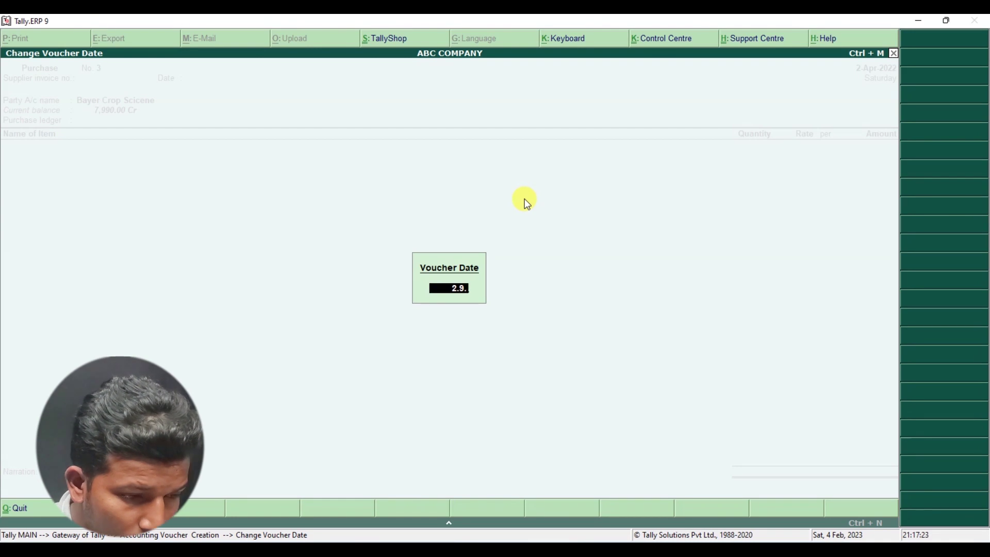
text(2)
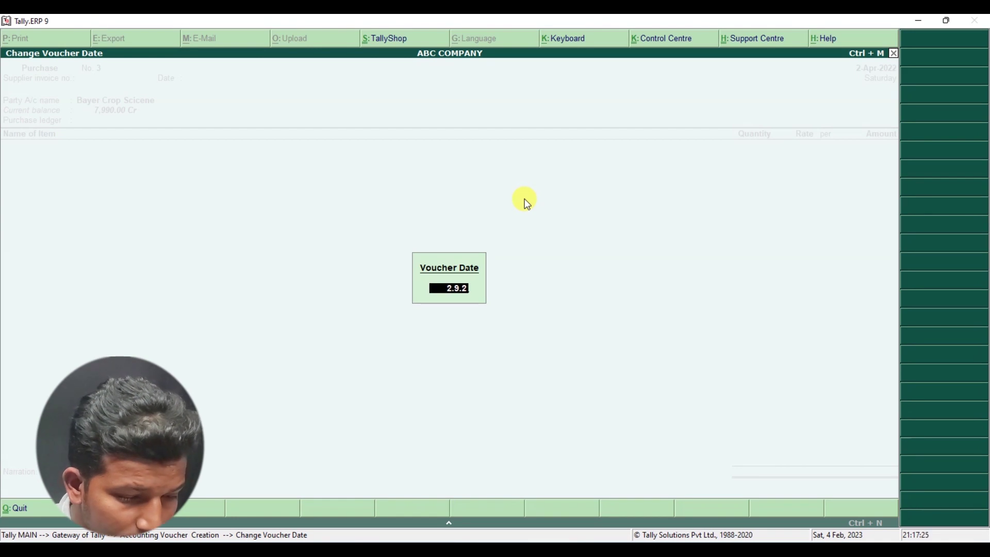
text(022)
key(Return)
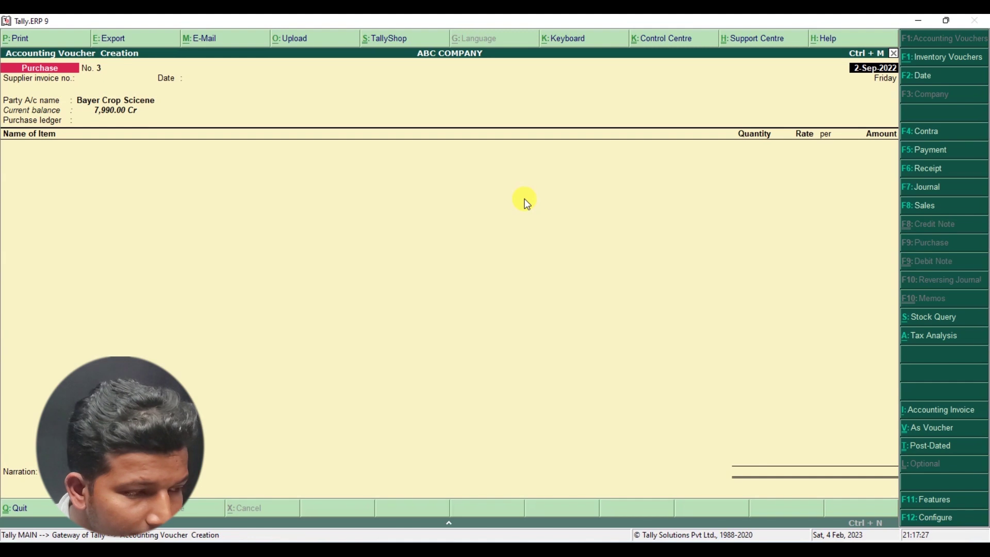
key(alt+Tab)
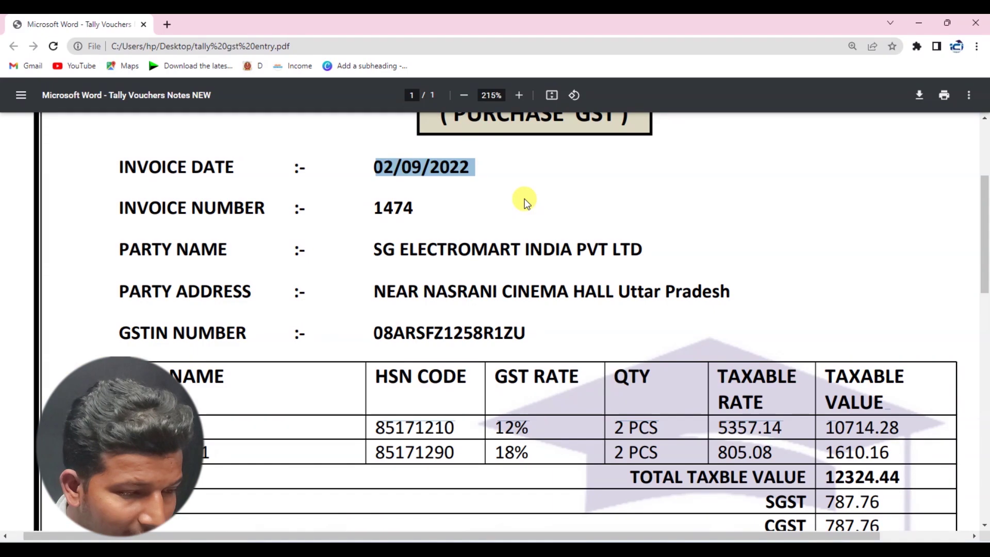
key(alt+Tab)
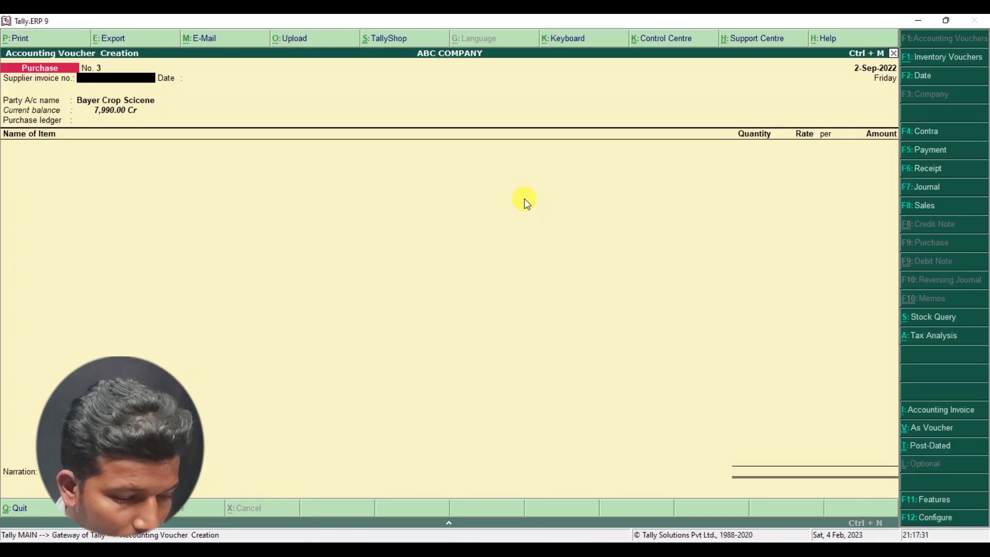
text(1474)
key(Return)
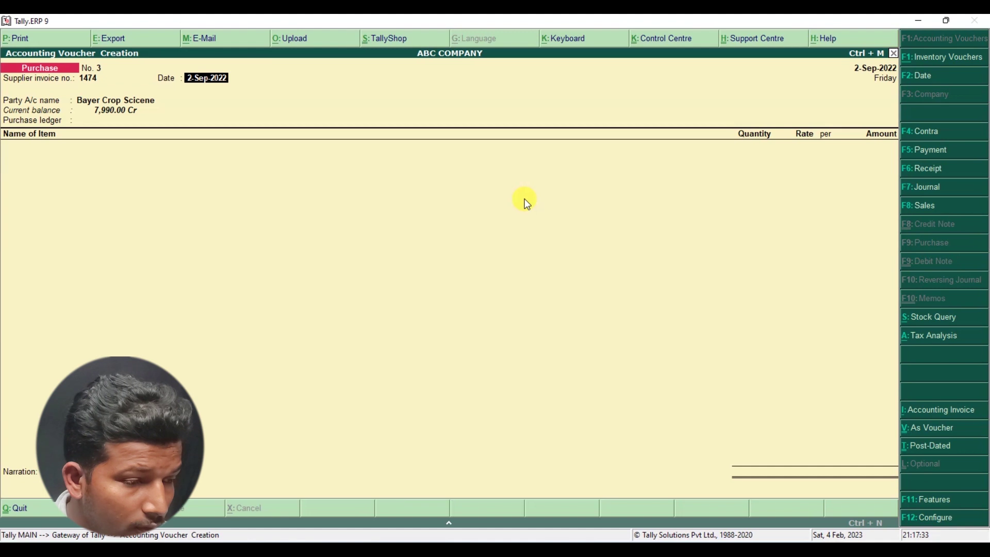
- Pick Krishi Beej Bhandar as party, close Party Details, then clear the party account name
key(Return)
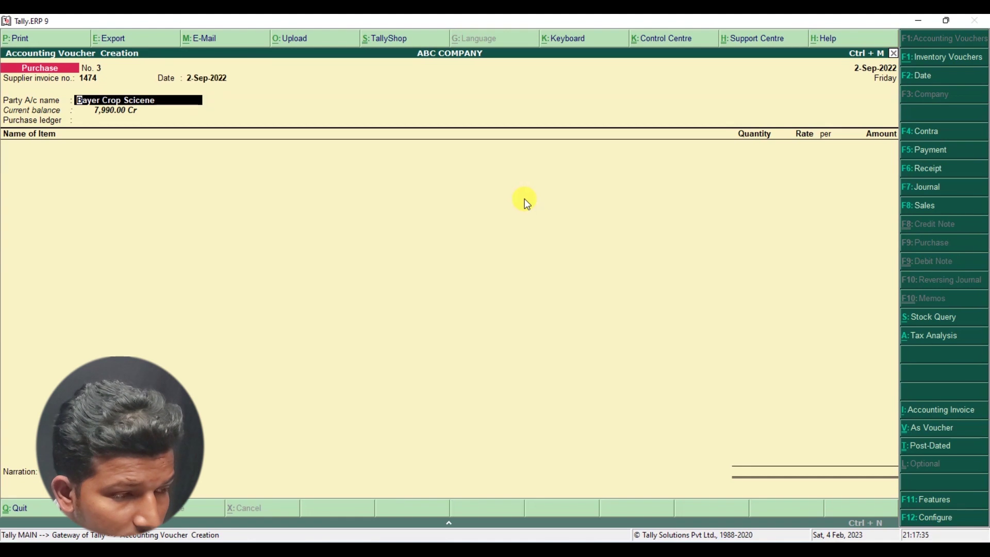
key(BackSpace)
key(Return)
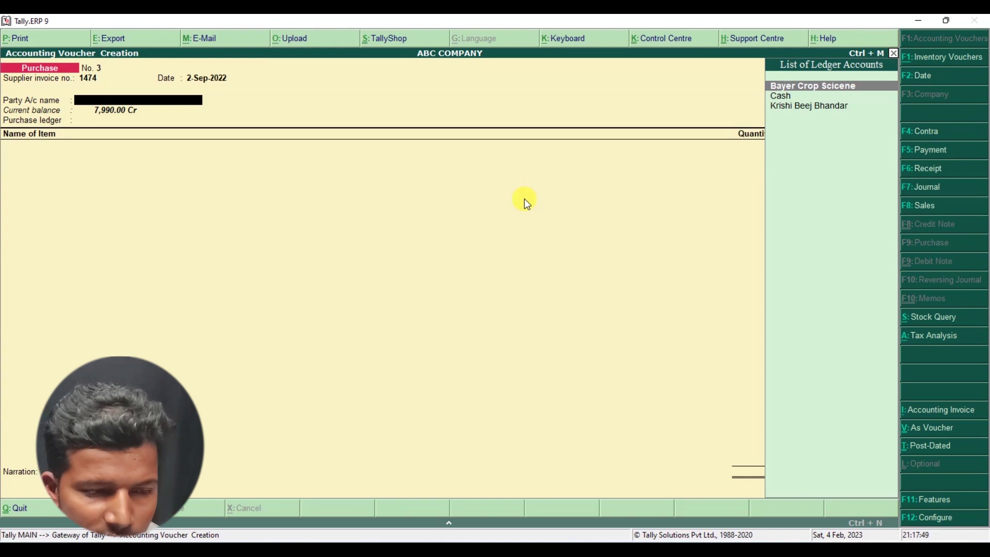
key(Down)
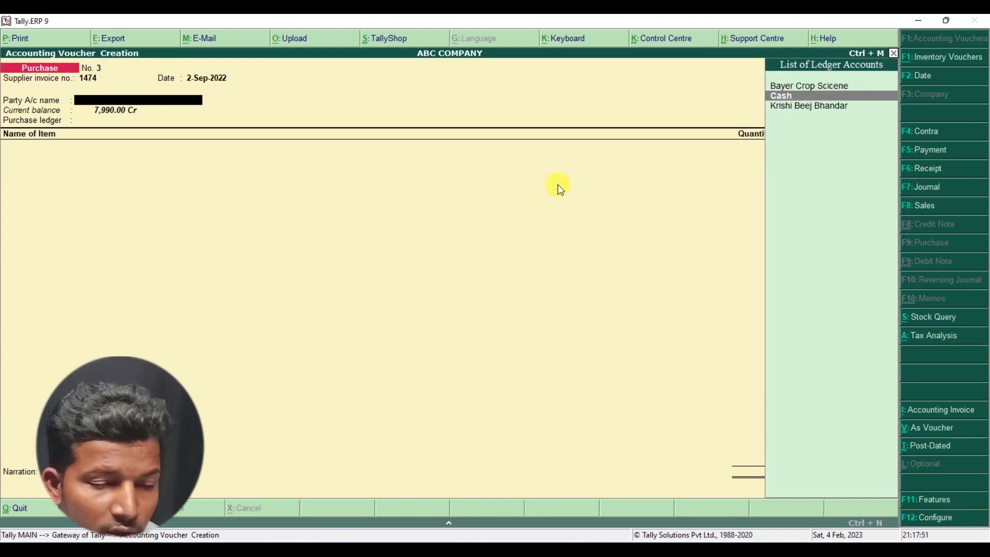
key(Down)
key(Return)
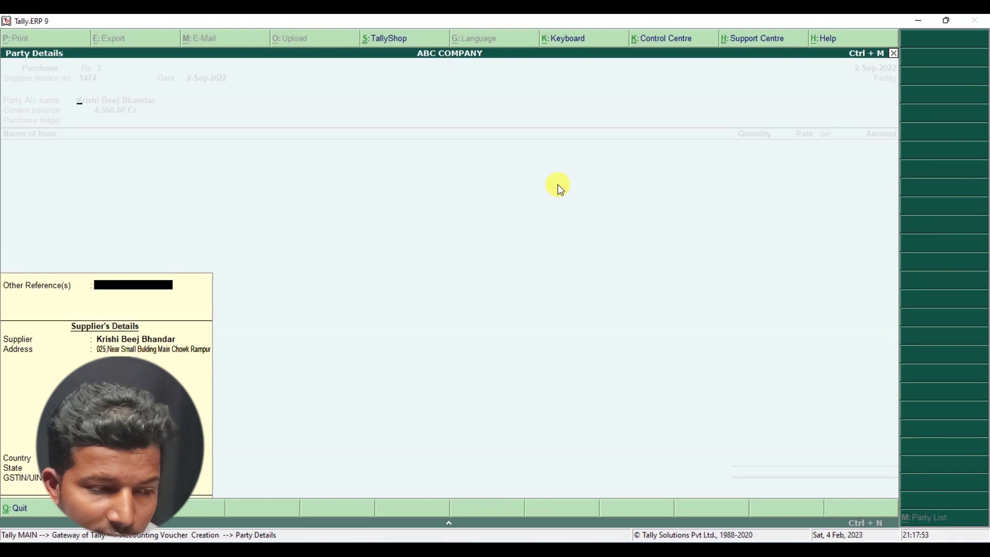
key(Escape)
key(BackSpace)
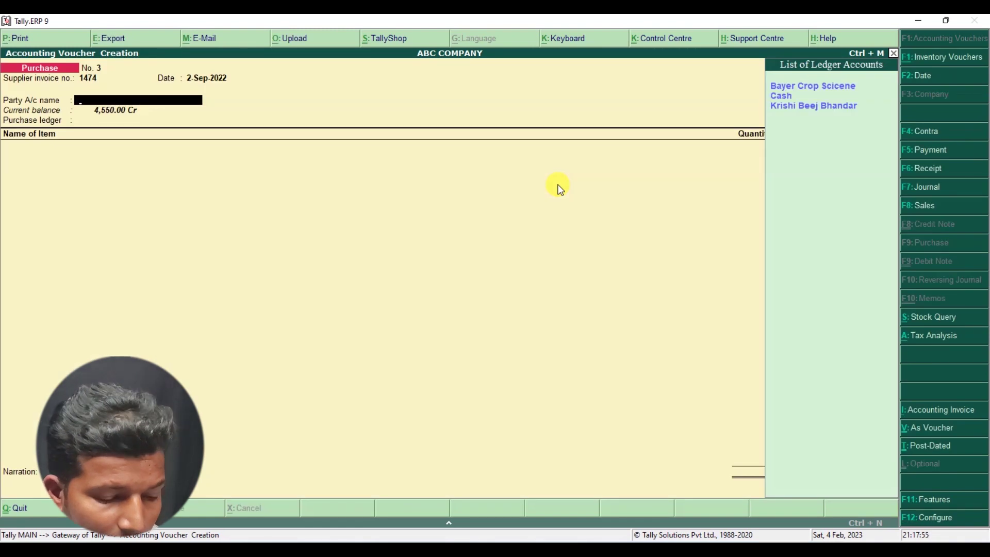
key(alt+Tab)
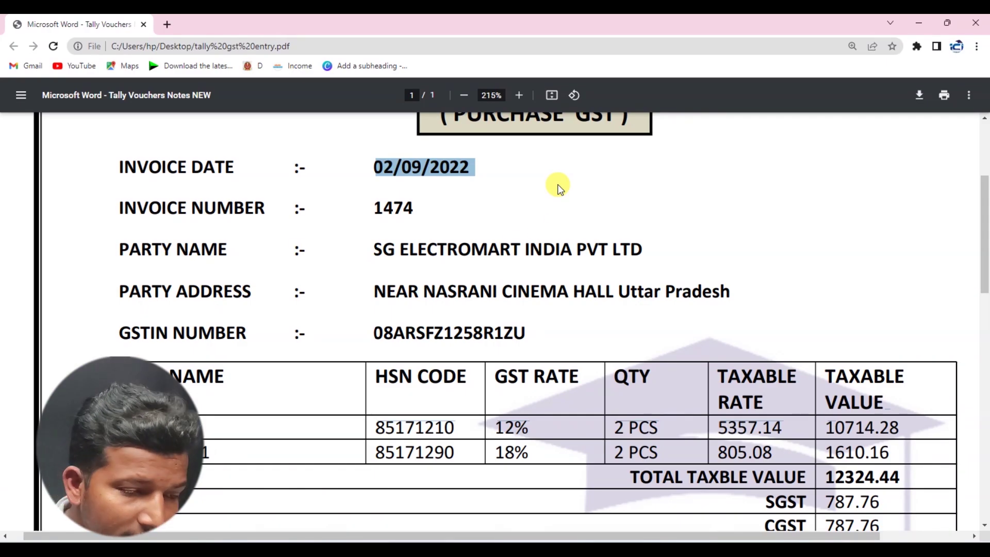
- Verify the supplier name SG ELECTROMART INDIA PVT LTD on the invoice PDF and return to Tally
drag(365, 249, 646, 247)
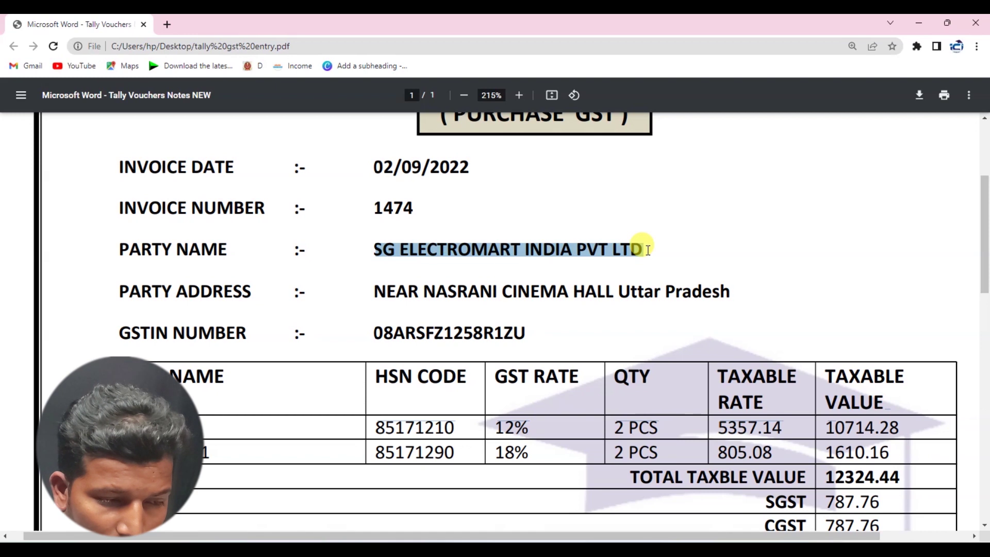
click(644, 249)
key(alt+Tab)
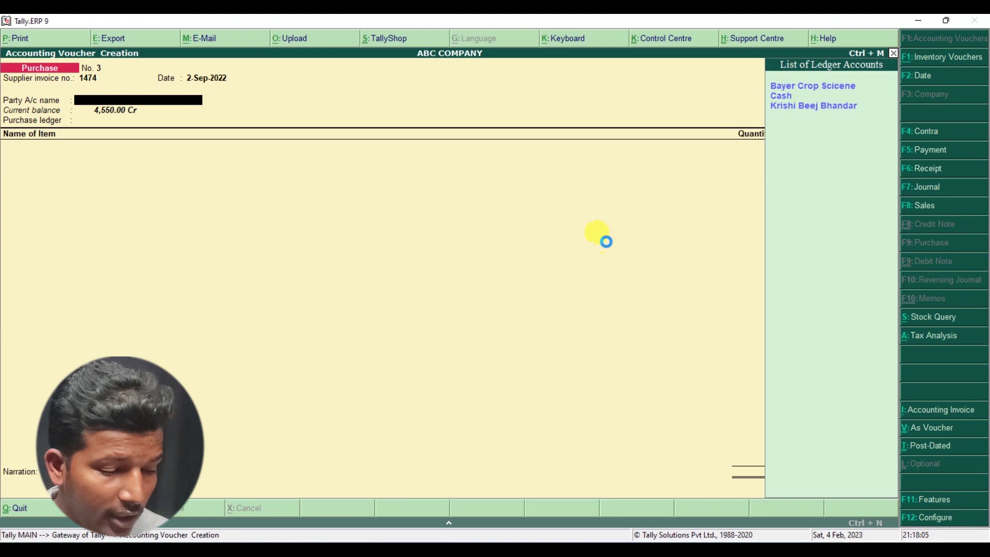
- Create ledger 'SG ELCETROMART INDIA PVT LTD' and place it under Sundry Creditors
key(alt+c)
text(Sg)
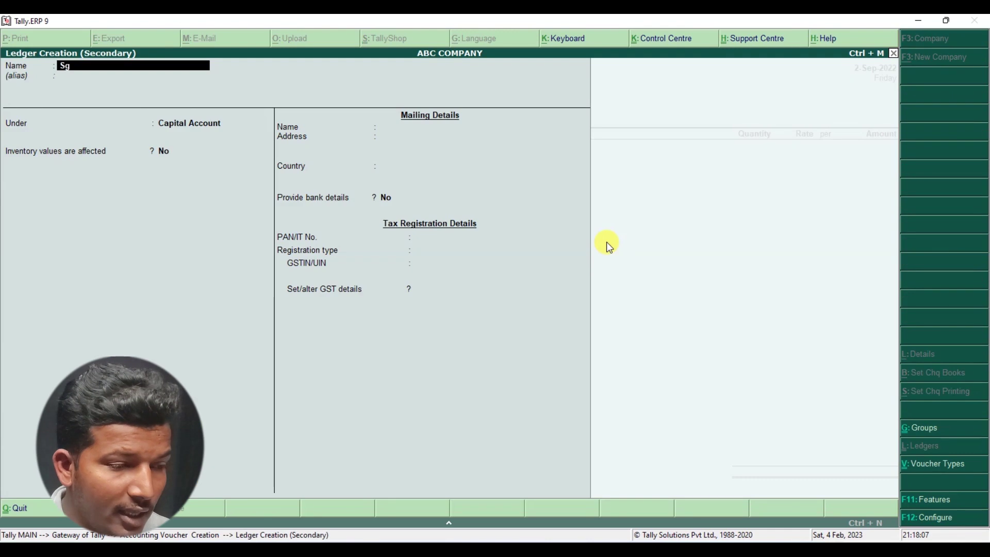
key(BackSpace)
text(G)
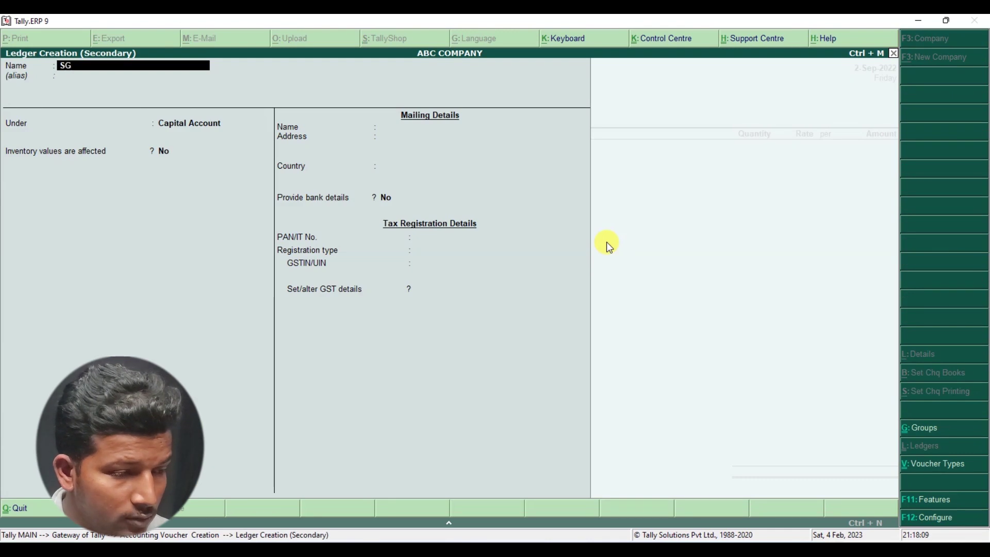
text( ELCET)
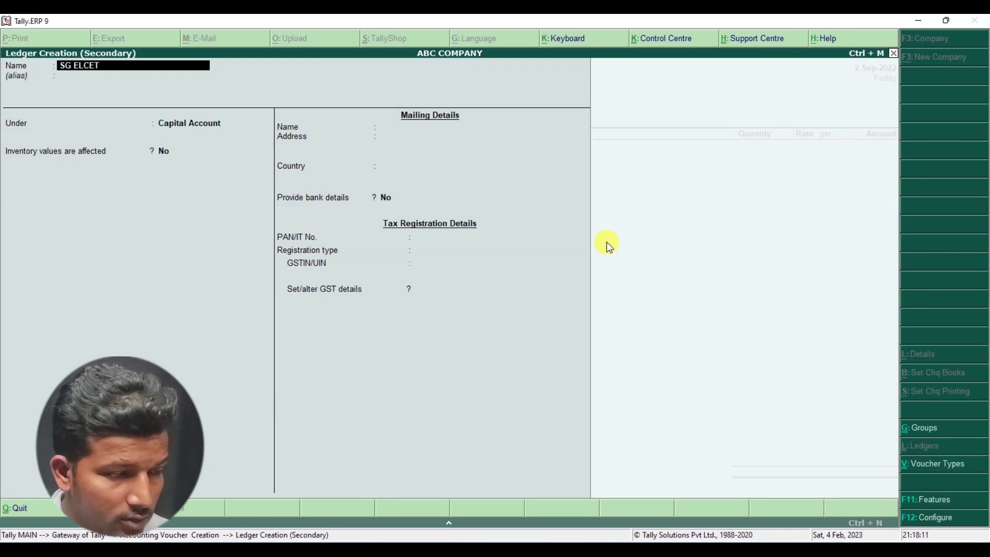
text(ROMART )
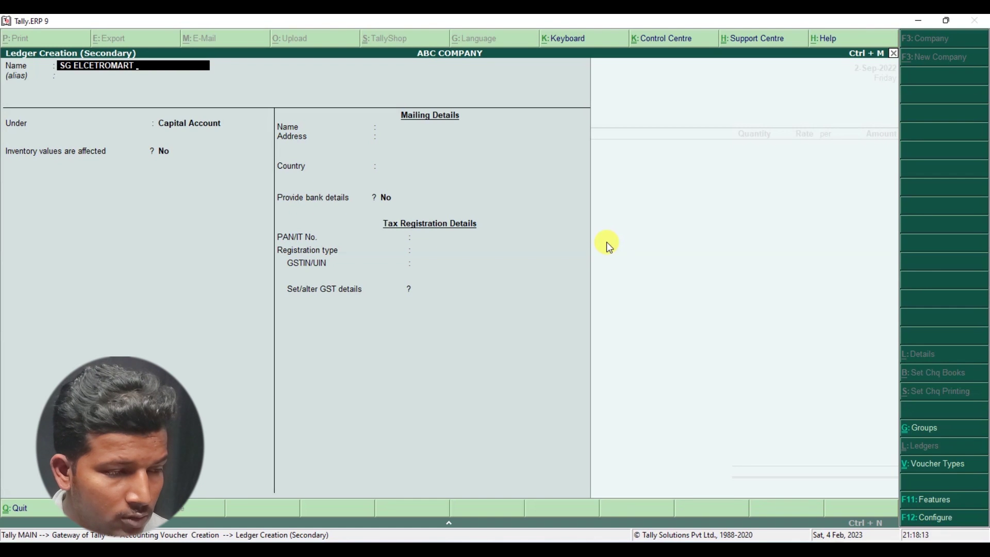
text(INDIA PV)
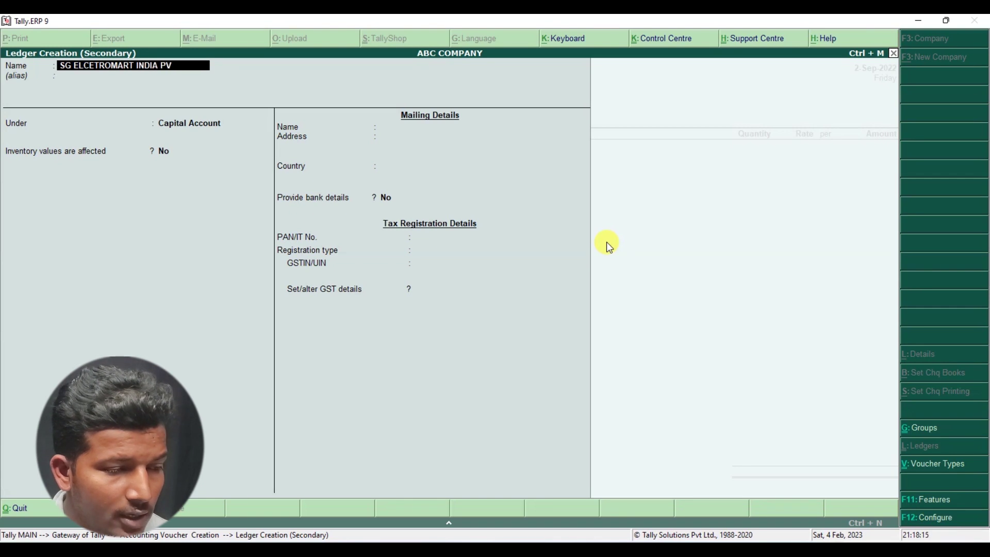
text(T LTD)
key(Return)
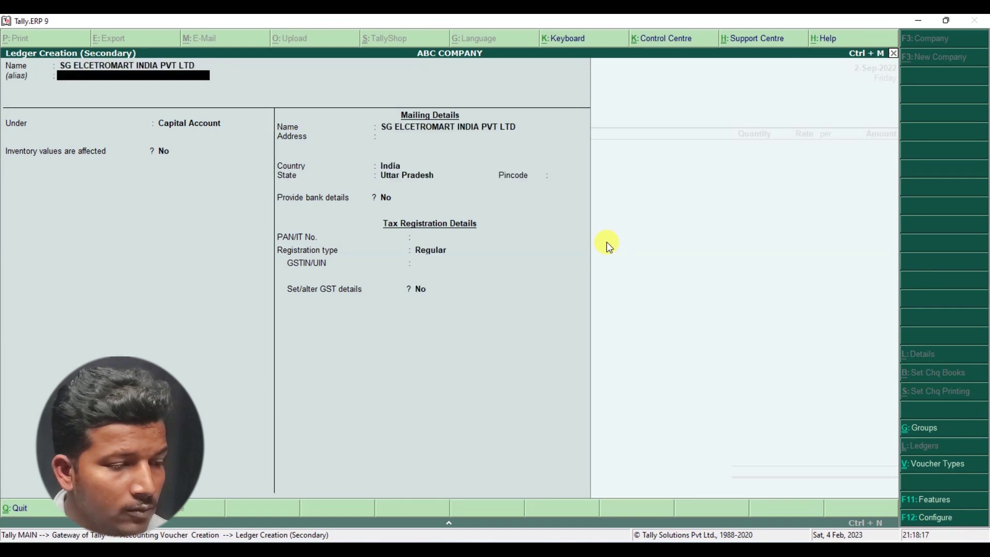
key(Return)
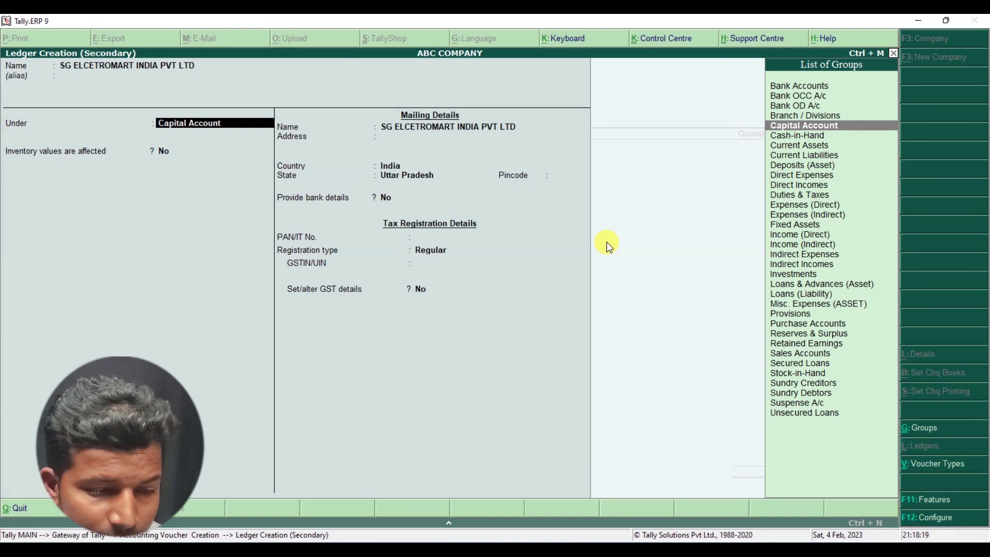
key(alt+Tab)
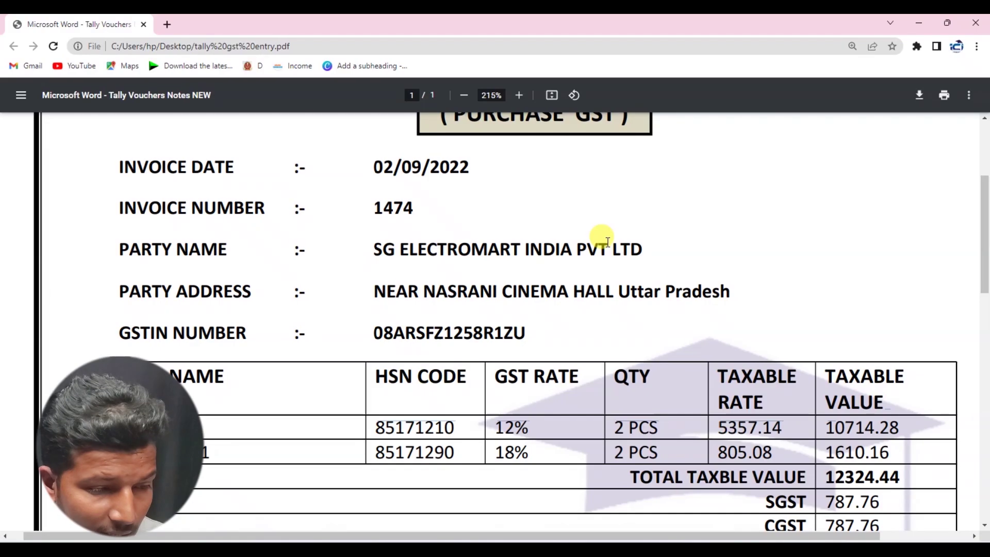
key(alt+Tab)
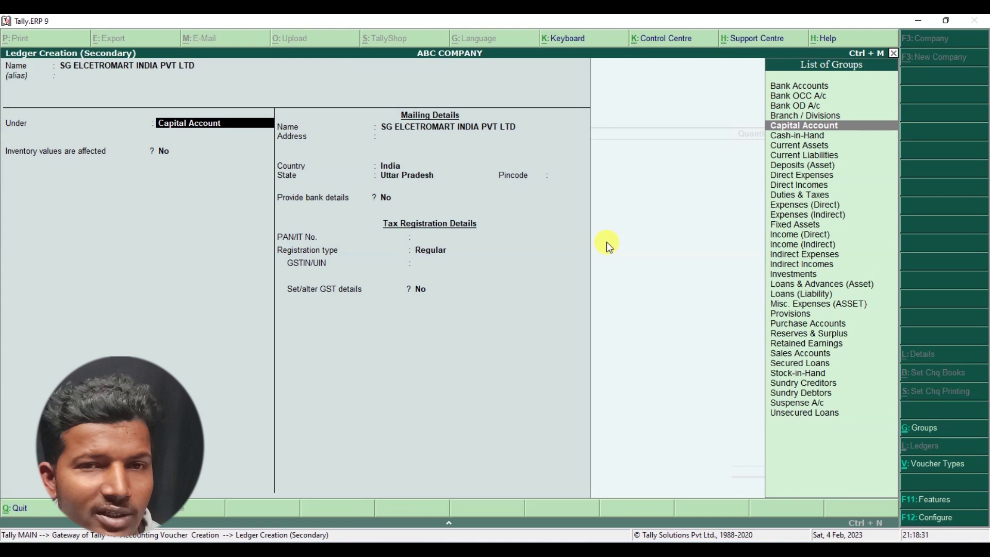
text(S)
key(Down)
key(Down)
key(Down)
key(Down)
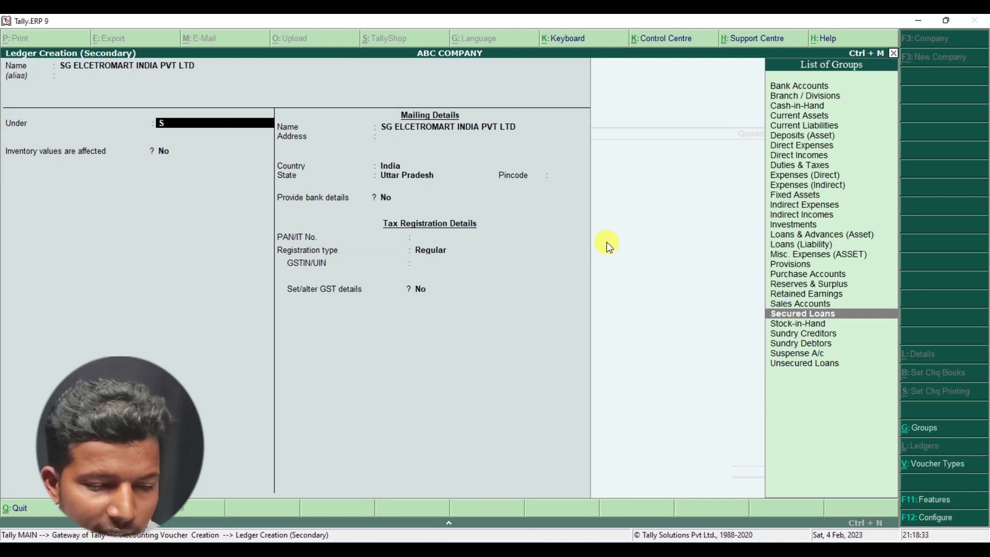
key(Return)
key(Return)
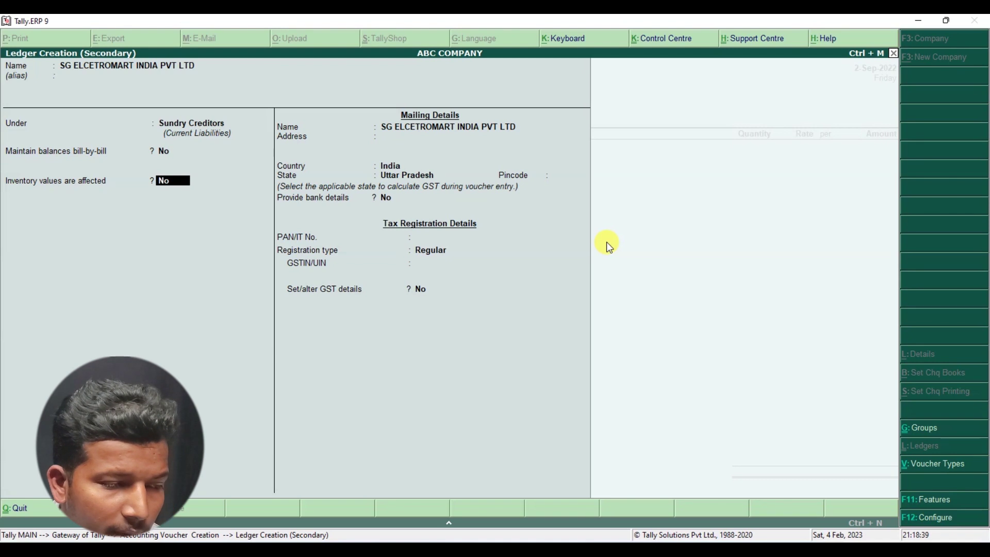
- Enter address 'NEAR NASRANI CENIMA HALL UTTAR PRADESH', keeping state Uttar Pradesh and Regular registration
key(Return)
key(Return)
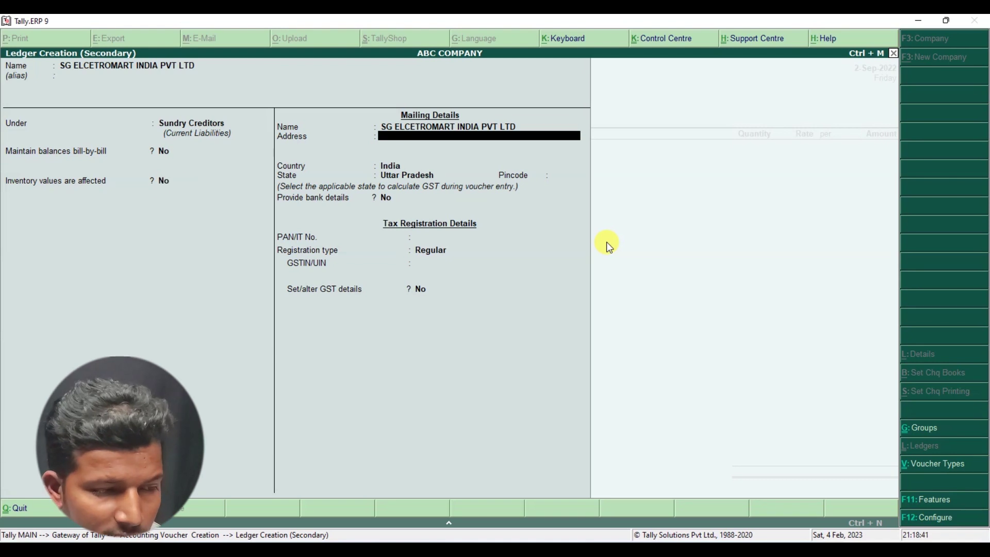
key(alt+Tab)
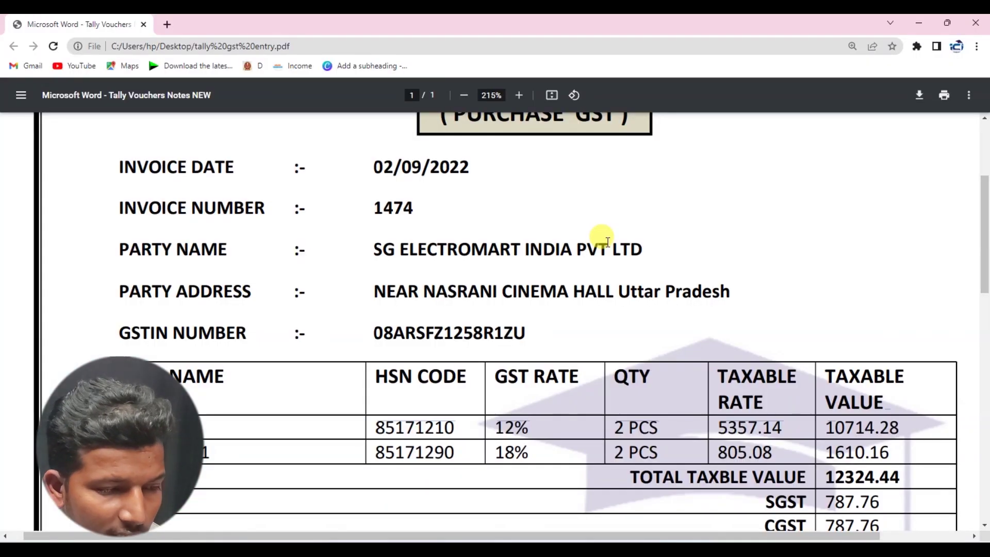
key(alt+Tab)
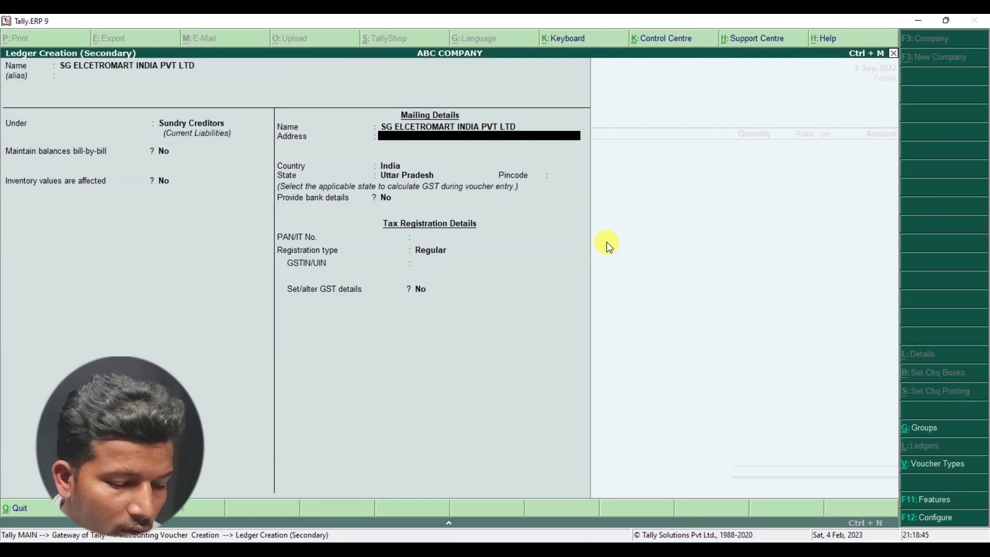
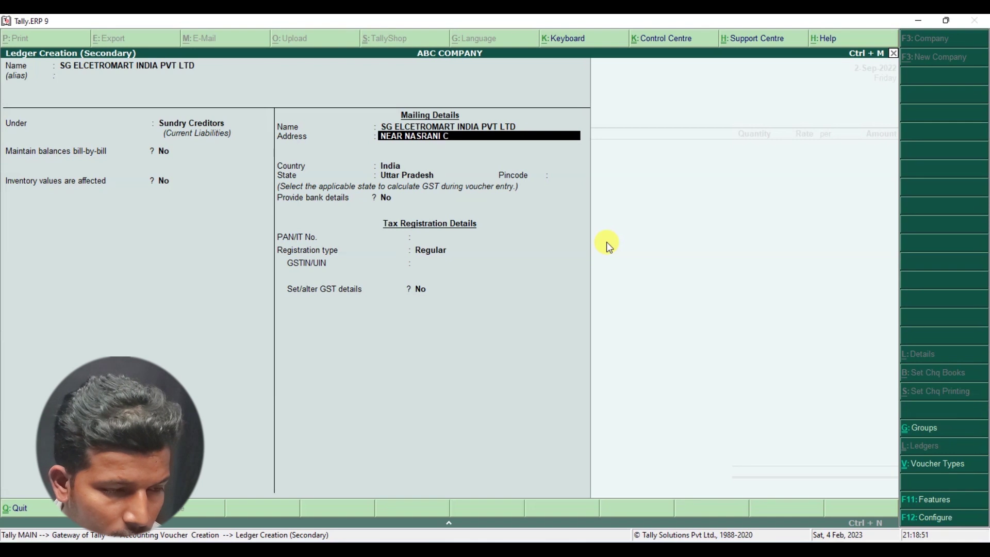
key(BackSpace)
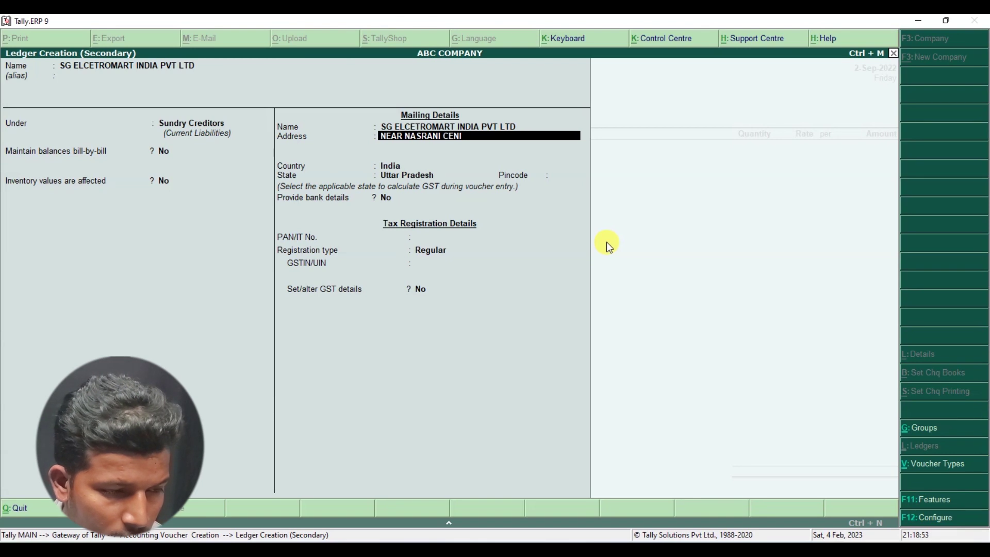
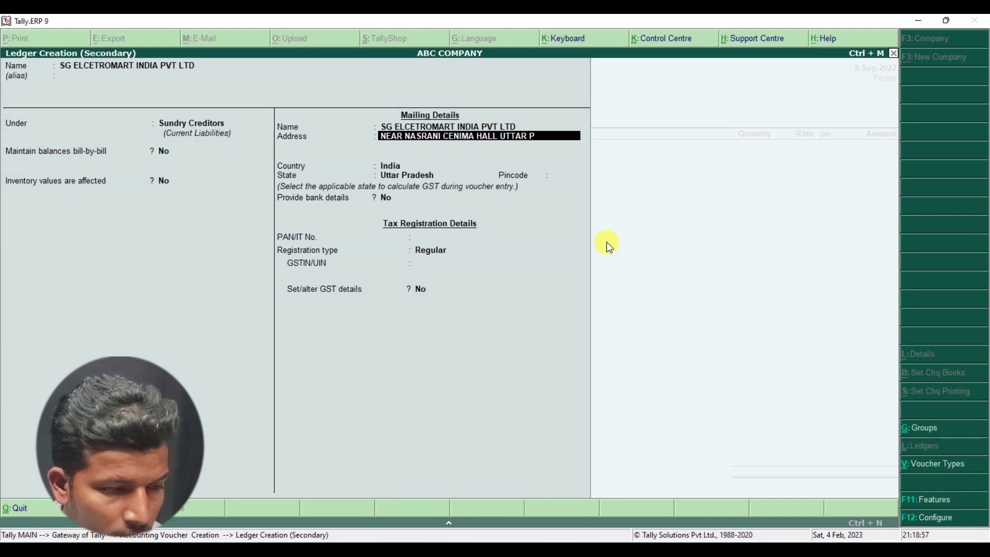
key(Return)
key(Return)
key(Return)
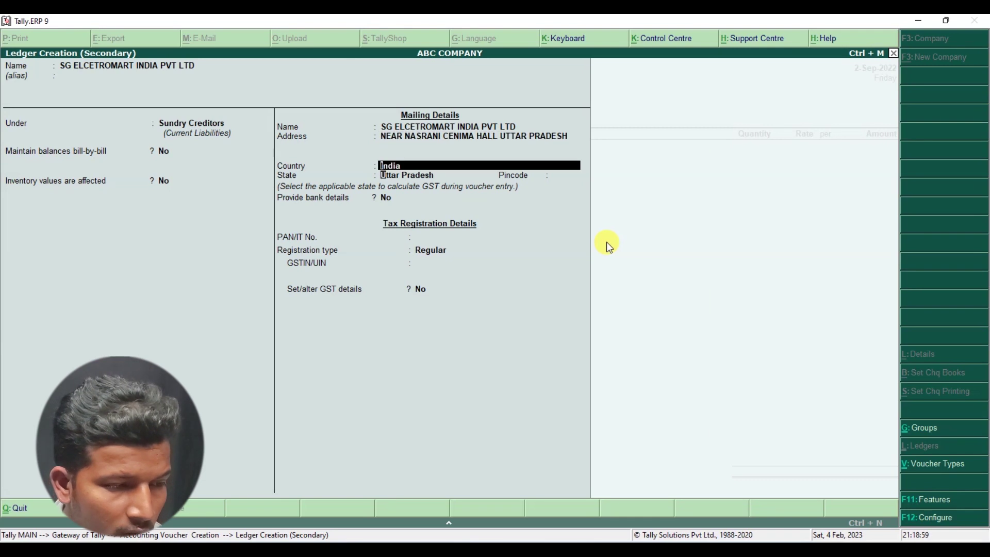
key(Return)
key(Return)
key(Return)
key(Return)
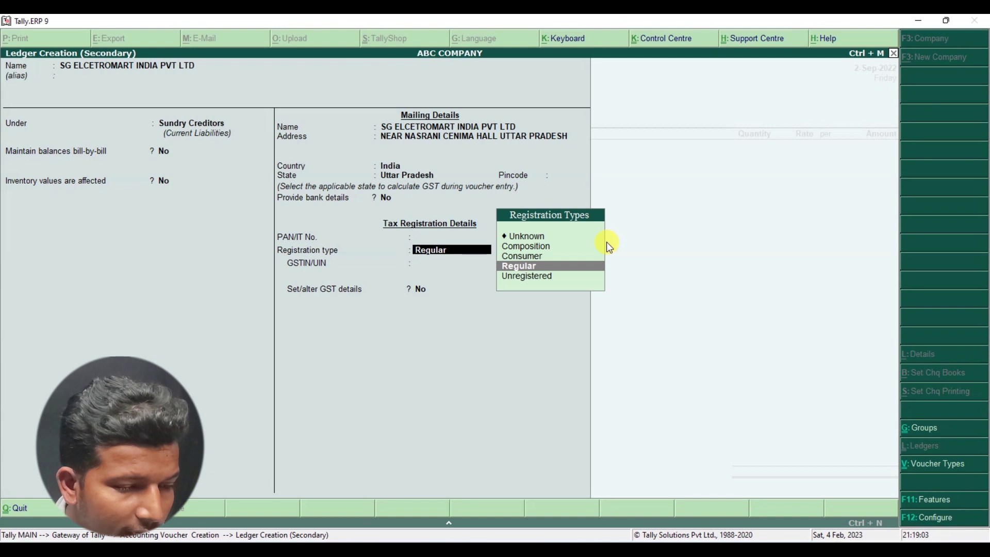
key(Return)
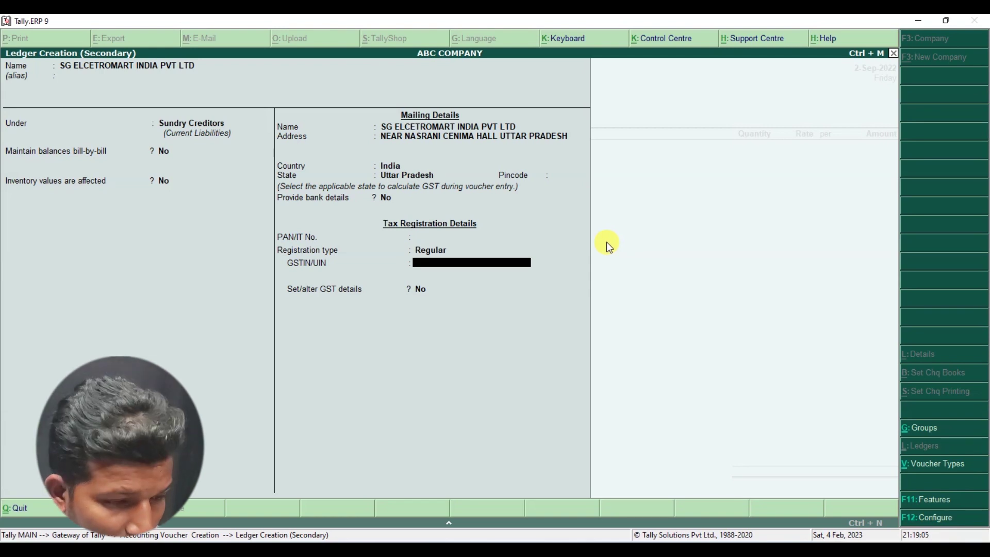
- Enter the supplier's GSTIN from the invoice, pass the verification warning, and accept the ledger
key(alt+Tab)
key(alt+Tab)
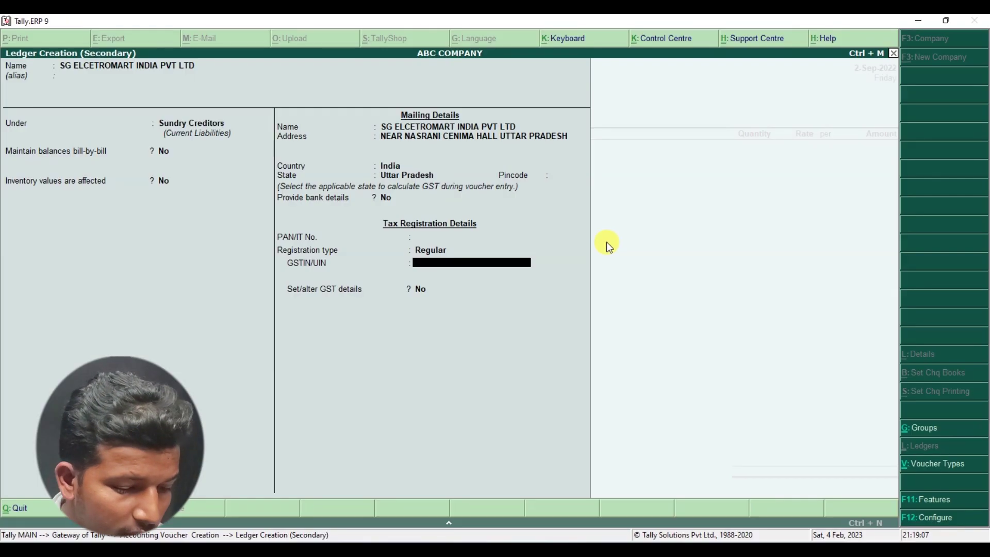
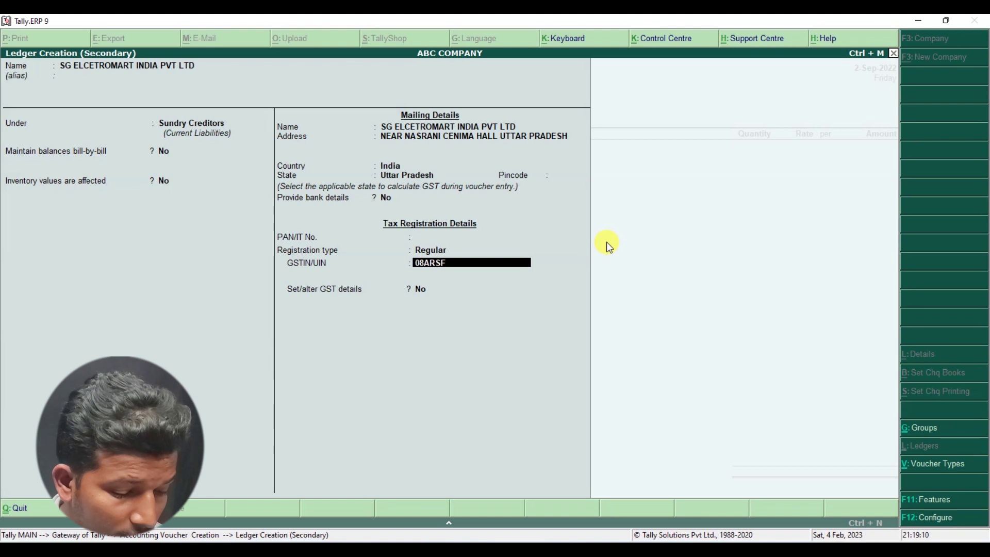
key(alt+Tab)
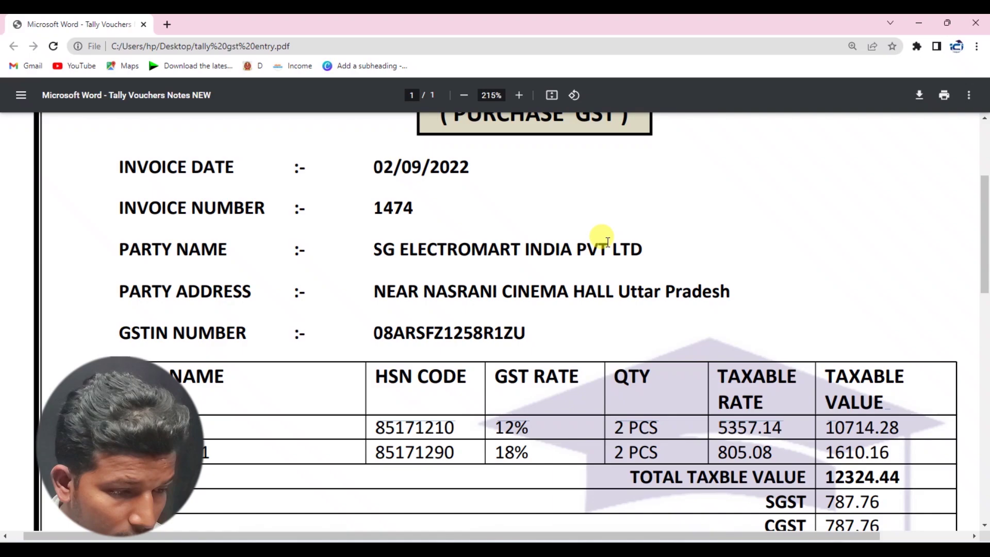
key(alt+Tab)
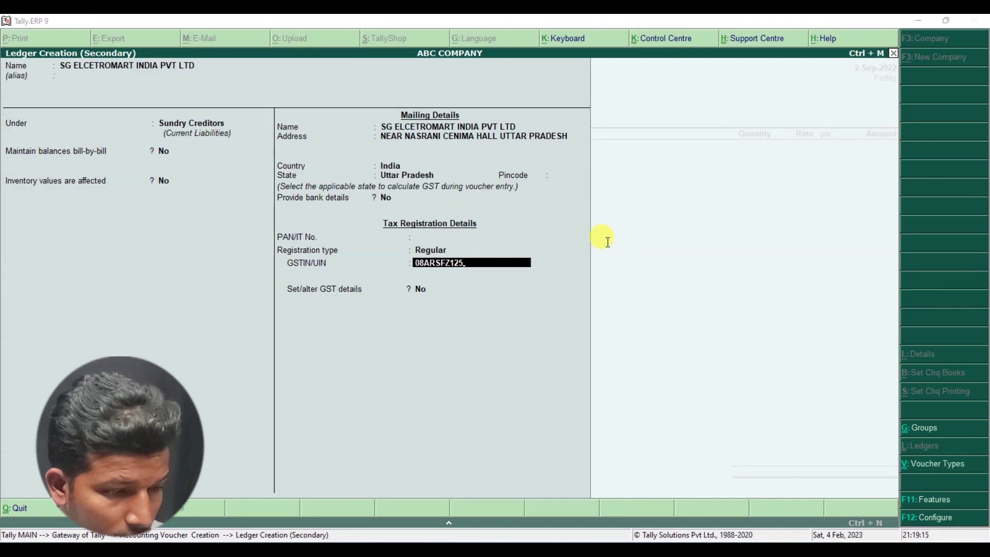
key(alt+Tab)
key(alt+Tab)
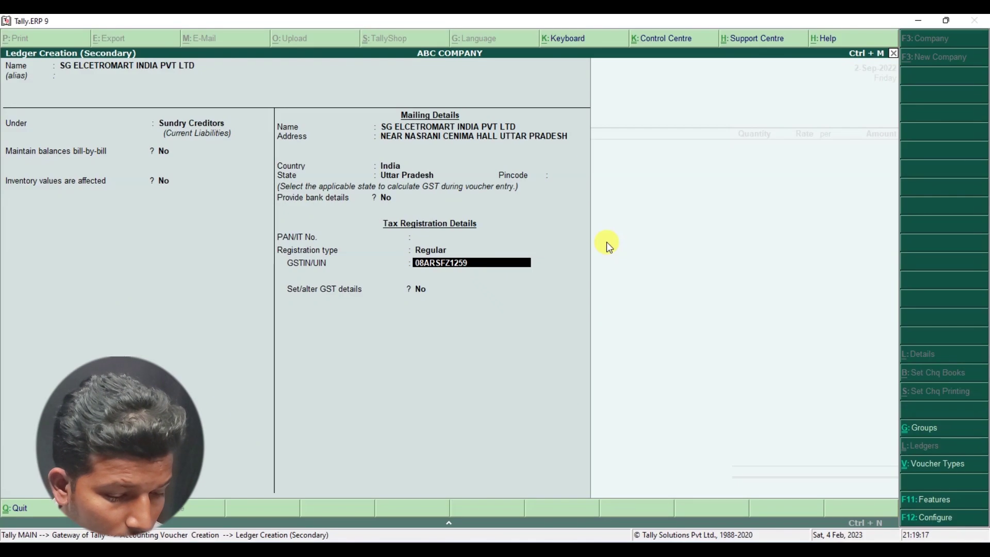
key(alt+Tab)
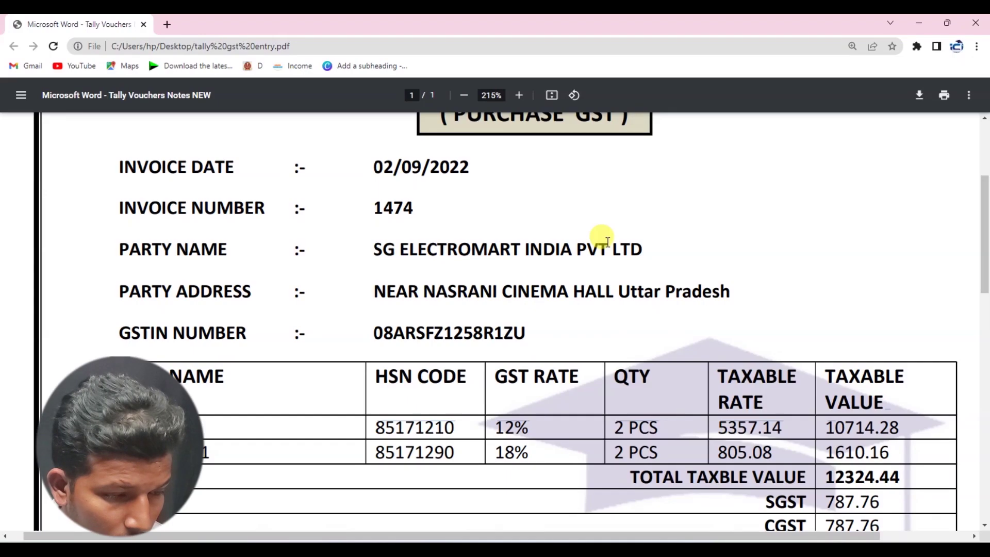
key(alt+Tab)
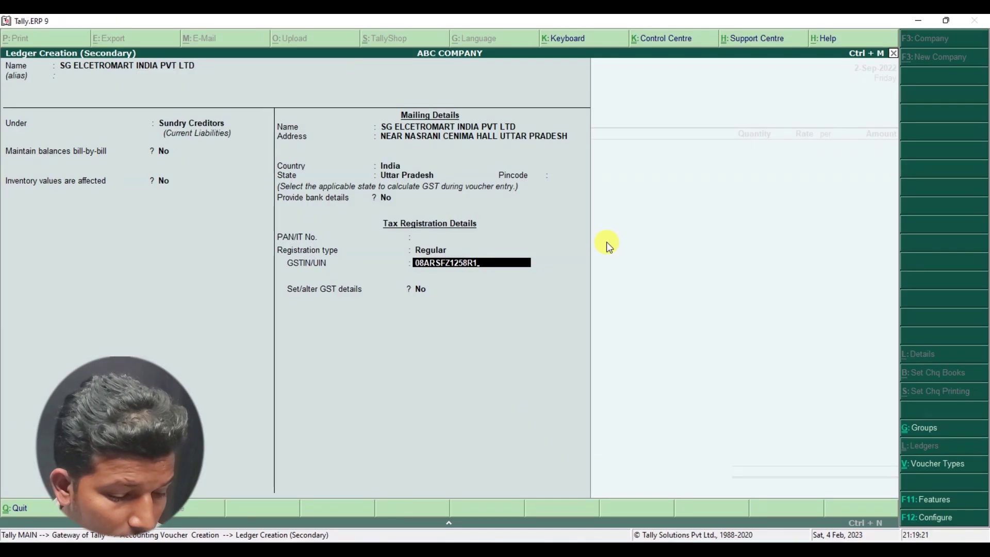
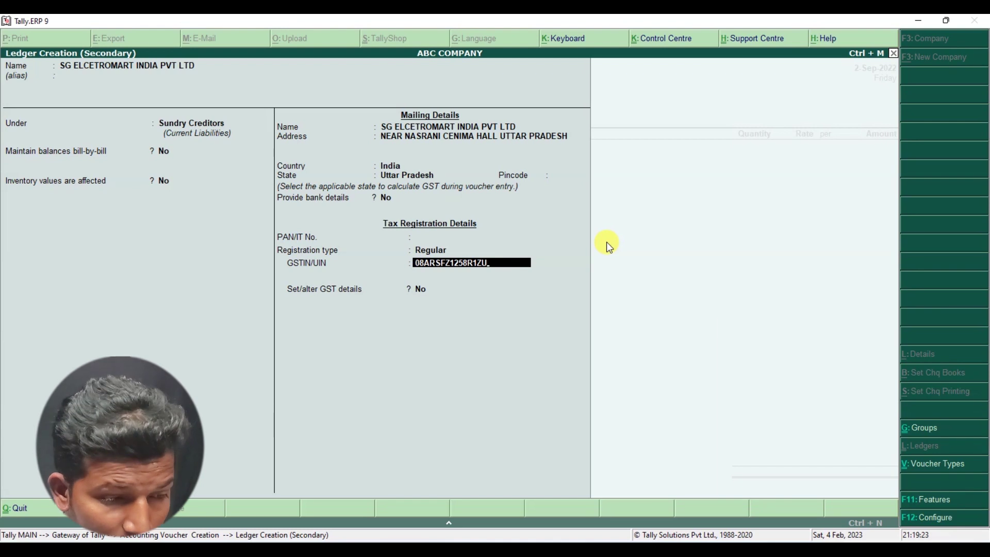
key(Return)
key(Return)
key(Return)
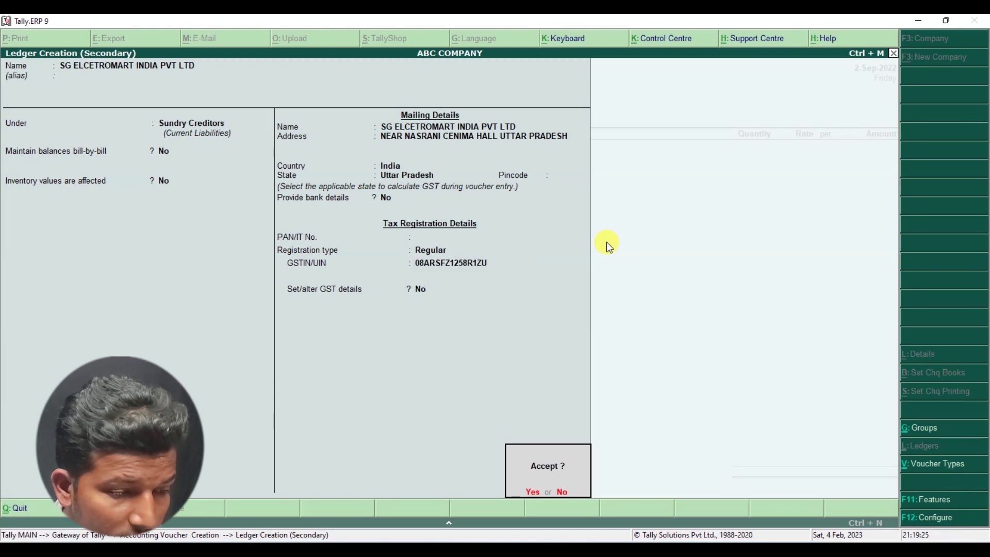
key(Return)
key(Return)
key(Return)
key(Return)
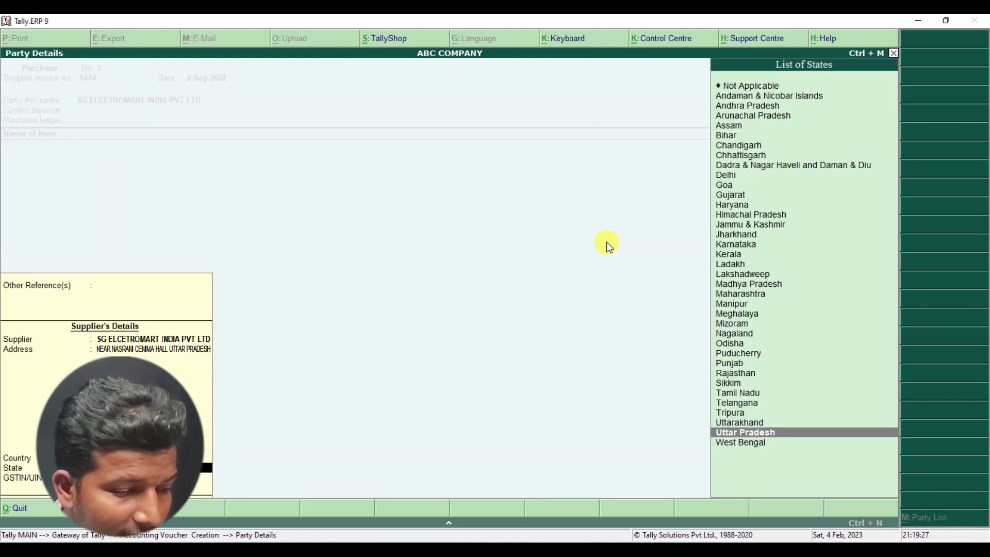
key(Return)
key(Return)
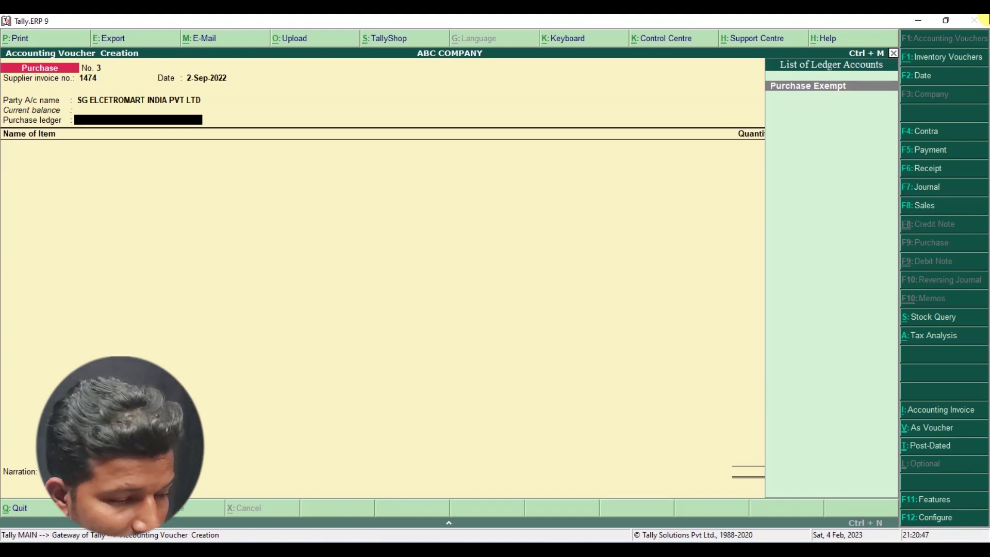
- Create ledger PURCHASE GST under Purchase Accounts with Goods as the type of supply
key(alt+c)
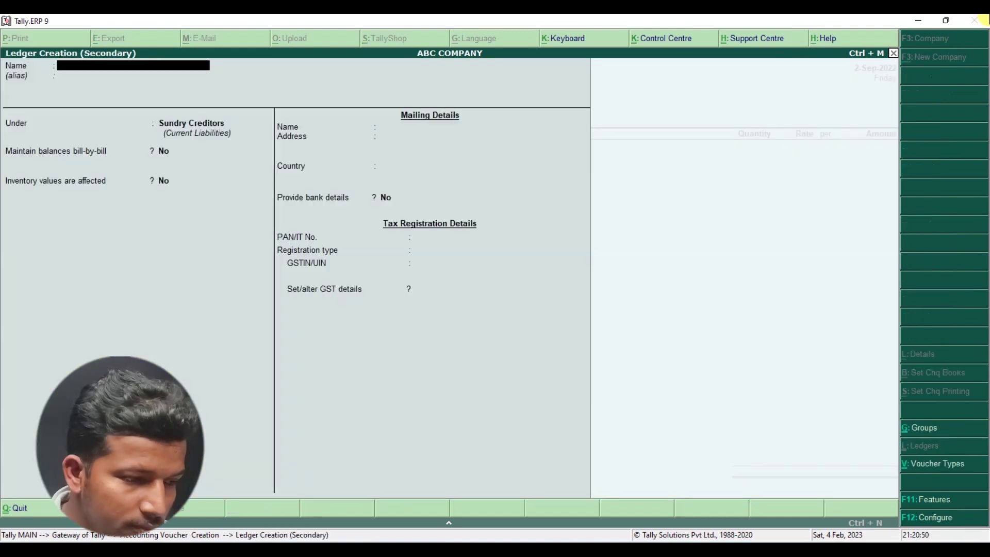
text(PURACHE)
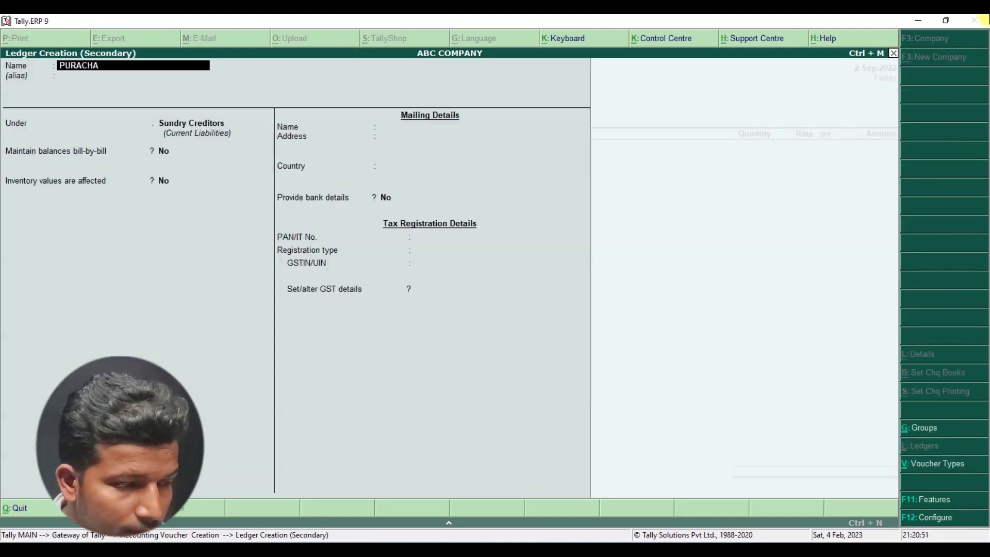
key(BackSpace)
key(BackSpace)
key(BackSpace)
key(BackSpace)
text(CHASE)
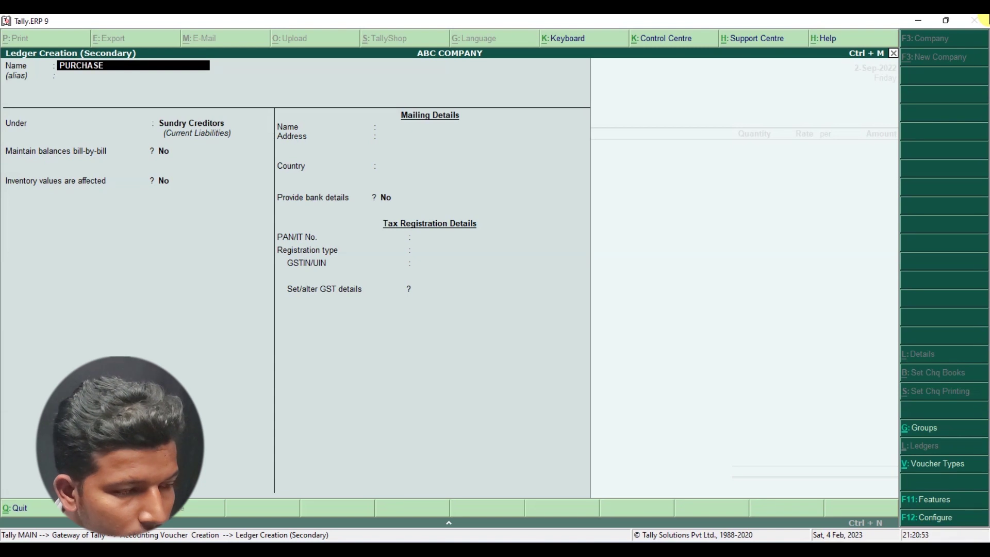
text( GST)
key(Return)
key(Return)
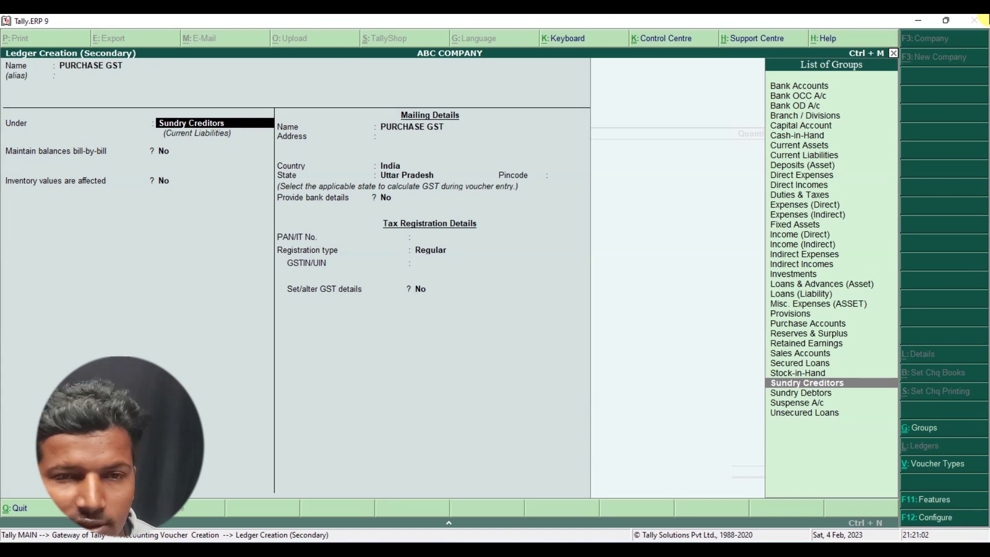
text(P)
key(Down)
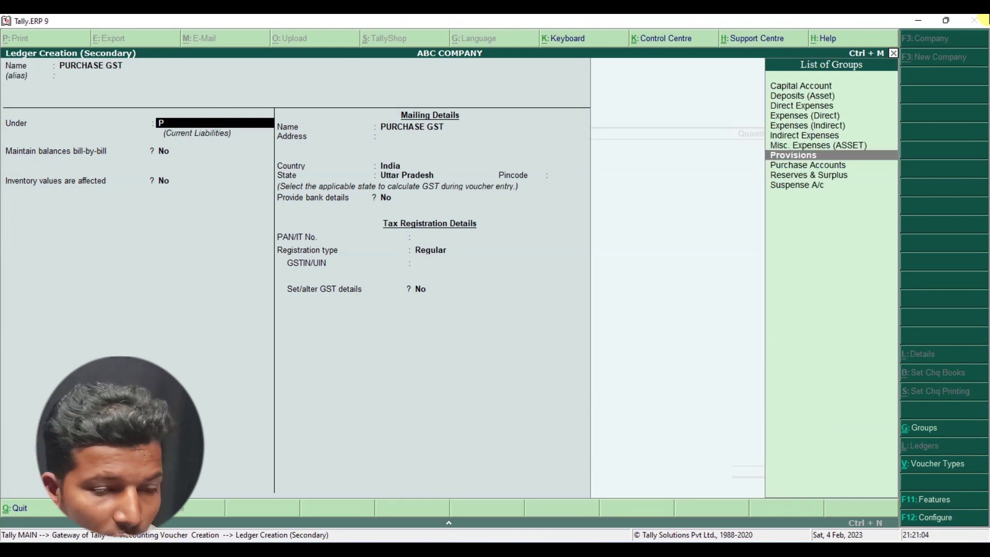
key(Return)
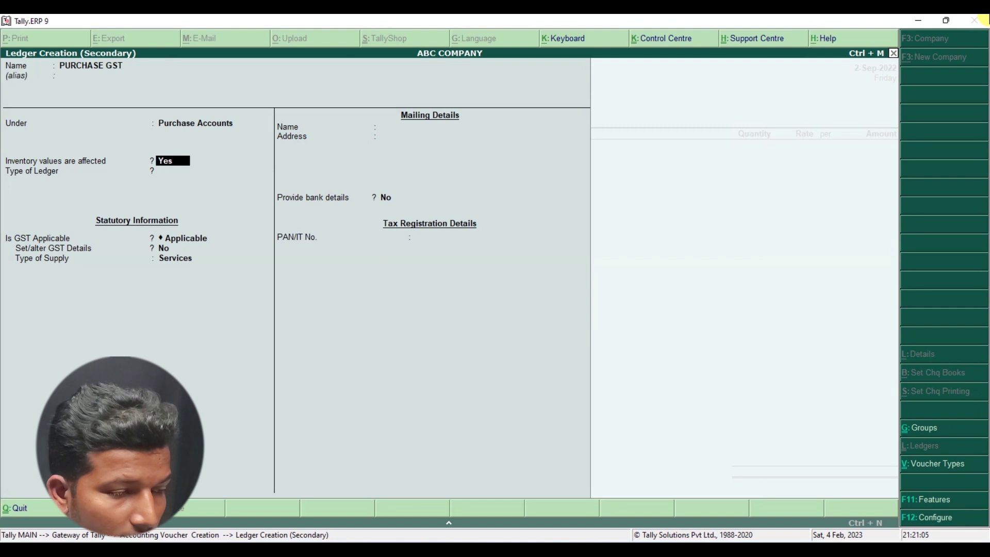
key(Return)
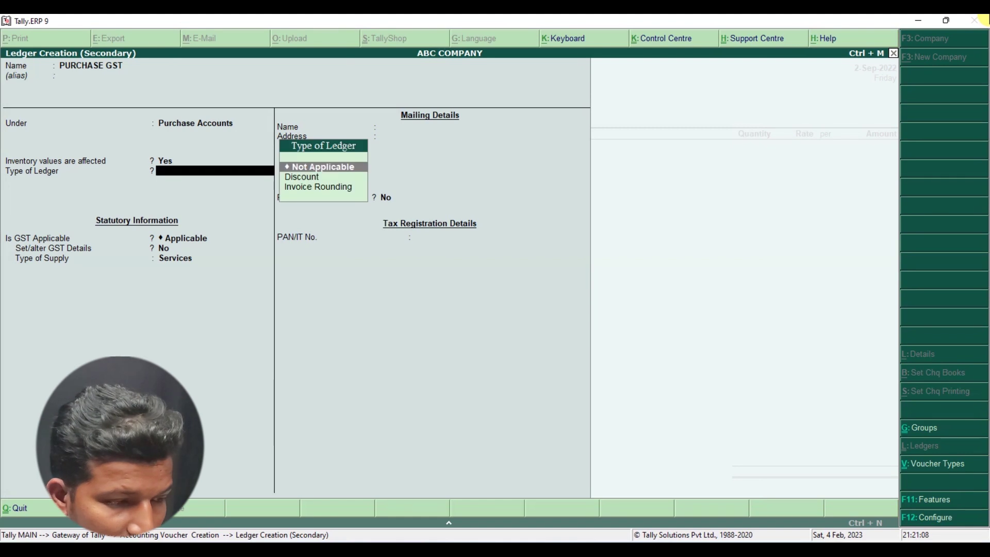
key(Return)
key(Return)
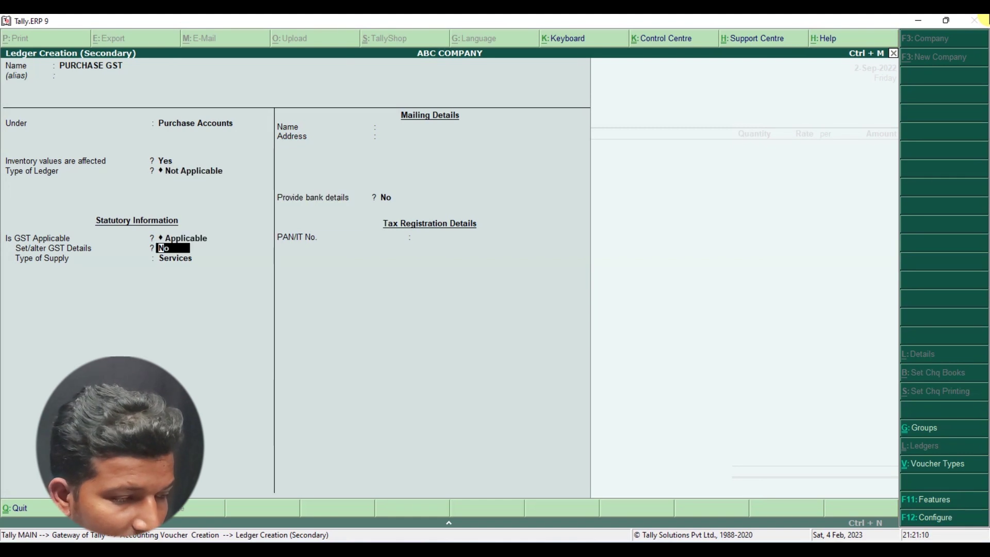
key(Return)
key(Up)
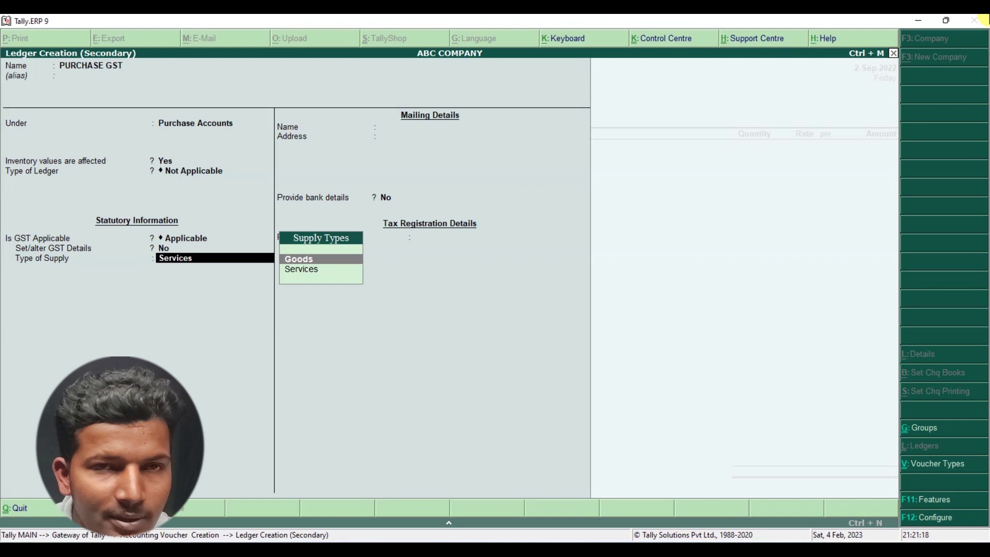
key(Return)
key(Return)
key(Return)
key(Return)
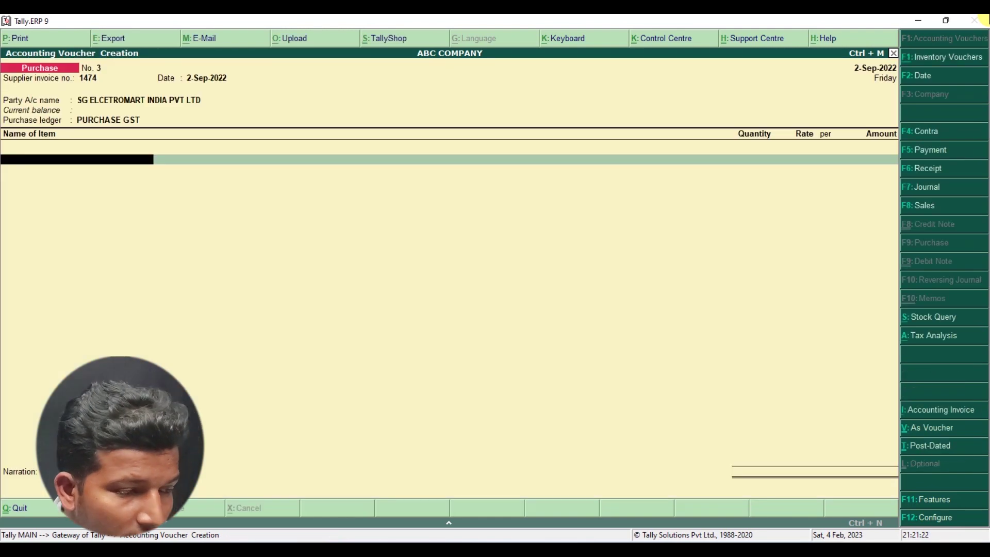
- Recheck the invoice details and start creating a new stock item
key(alt+Tab)
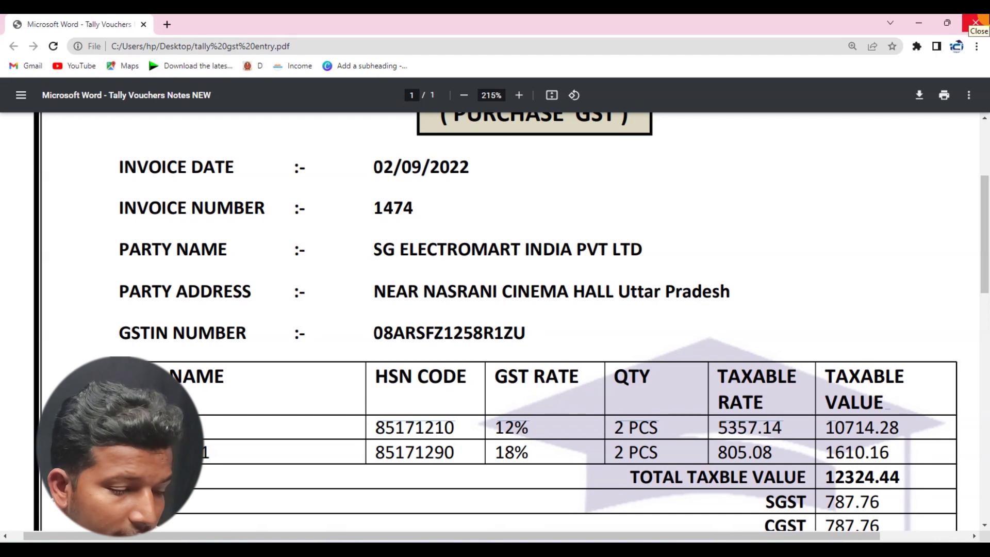
key(alt+Tab)
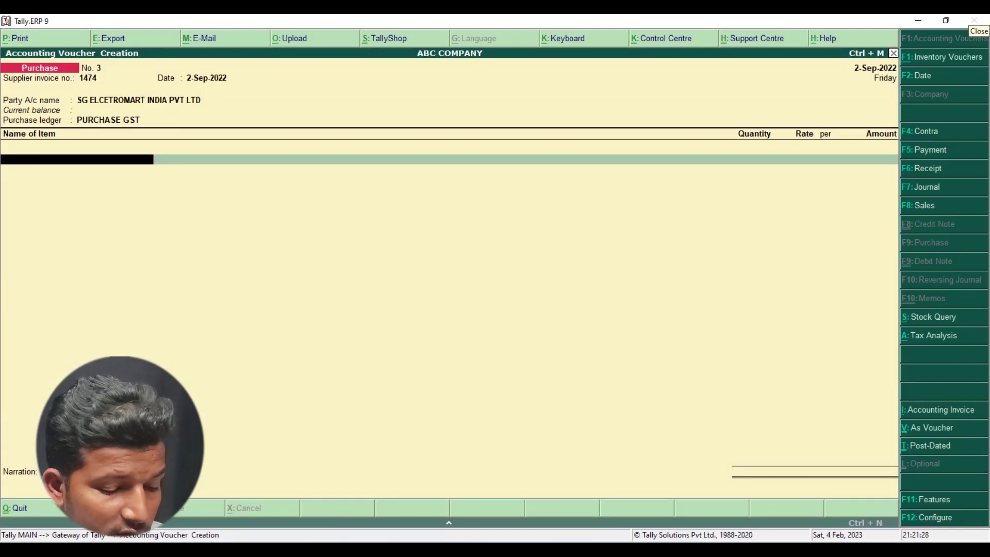
key(alt+c)
- Name the stock item VIVO Y91, trimming off the 'BLUE 4/128GB' variant text
text(VIVI)
key(BackSpace)
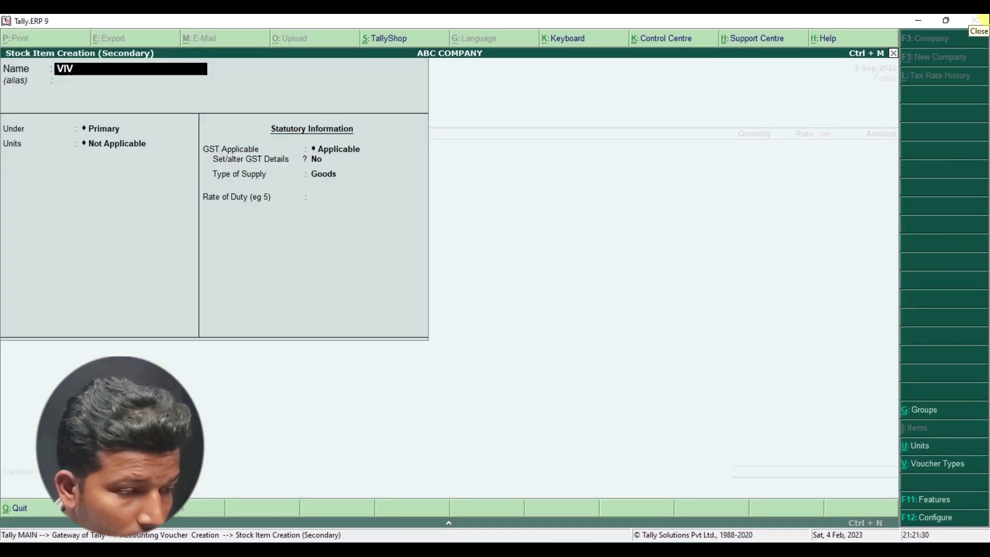
text(O Y91)
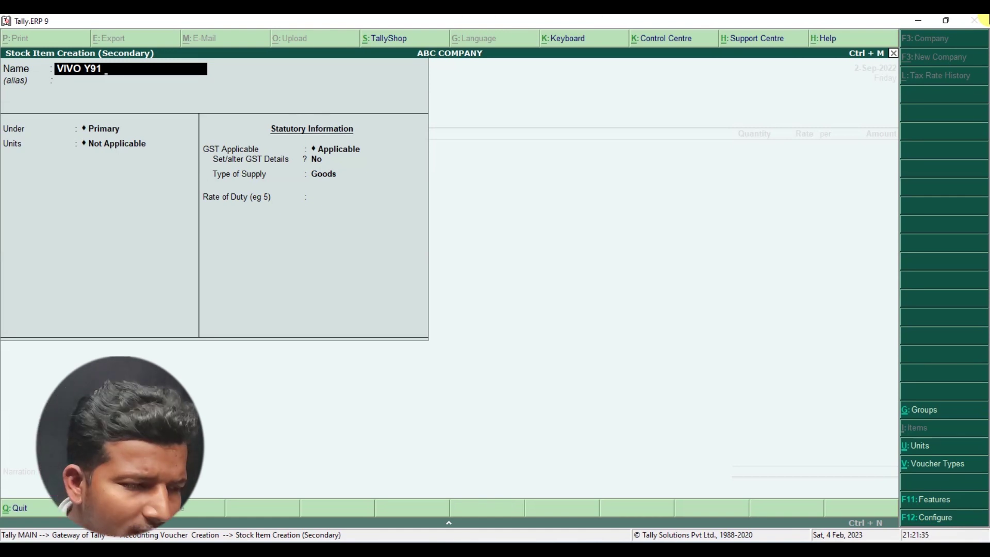
text(WHI)
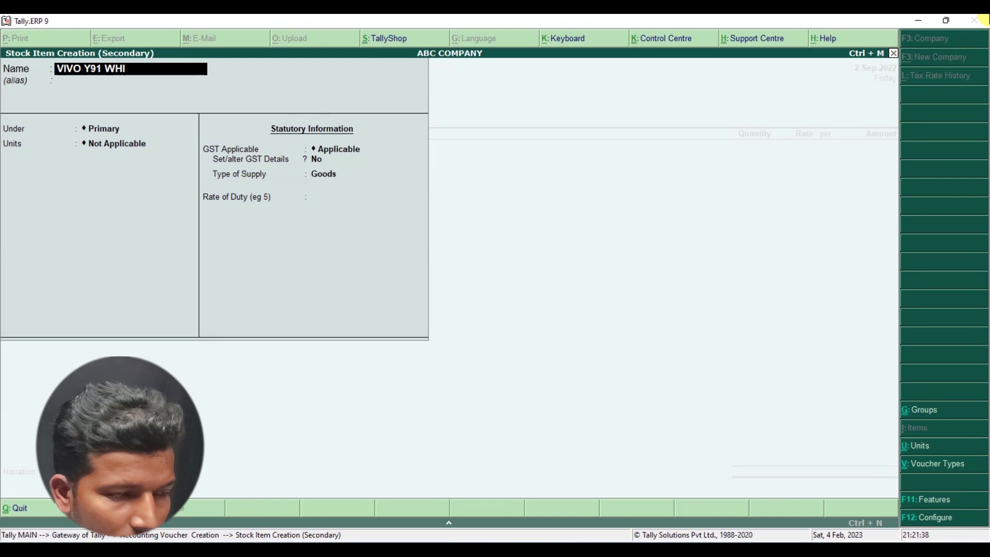
text(TE)
key(BackSpace)
key(BackSpace)
key(BackSpace)
key(BackSpace)
key(BackSpace)
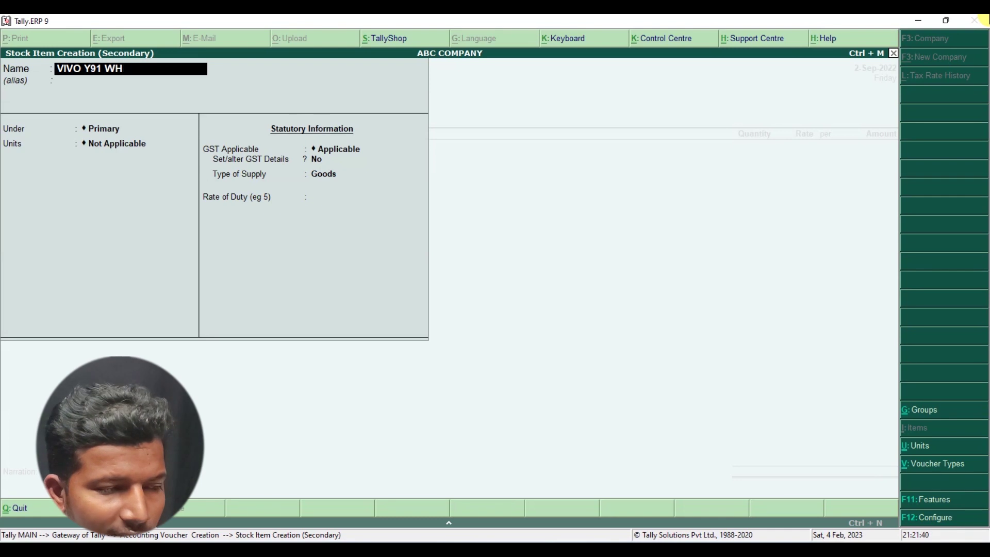
text(BLUE)
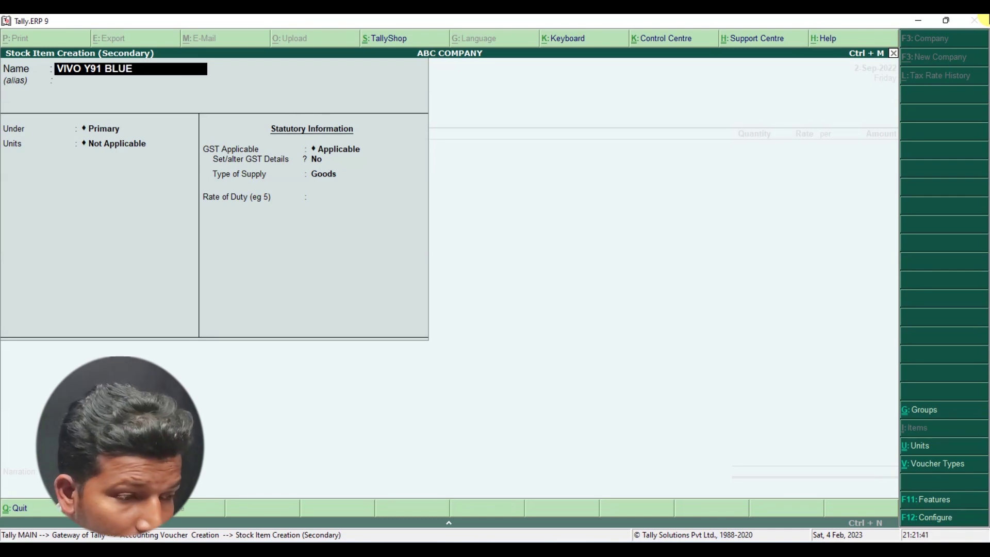
text( 4)
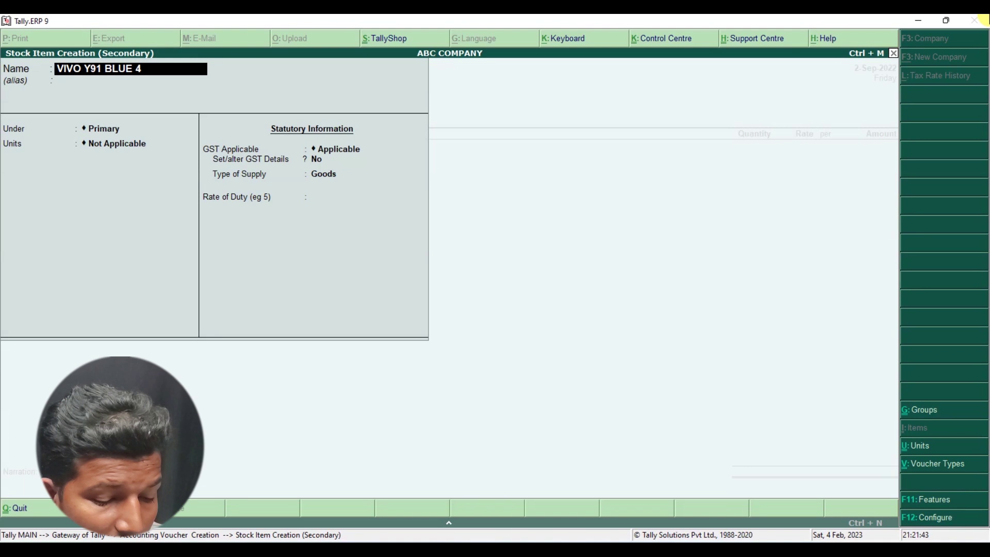
text(/128)
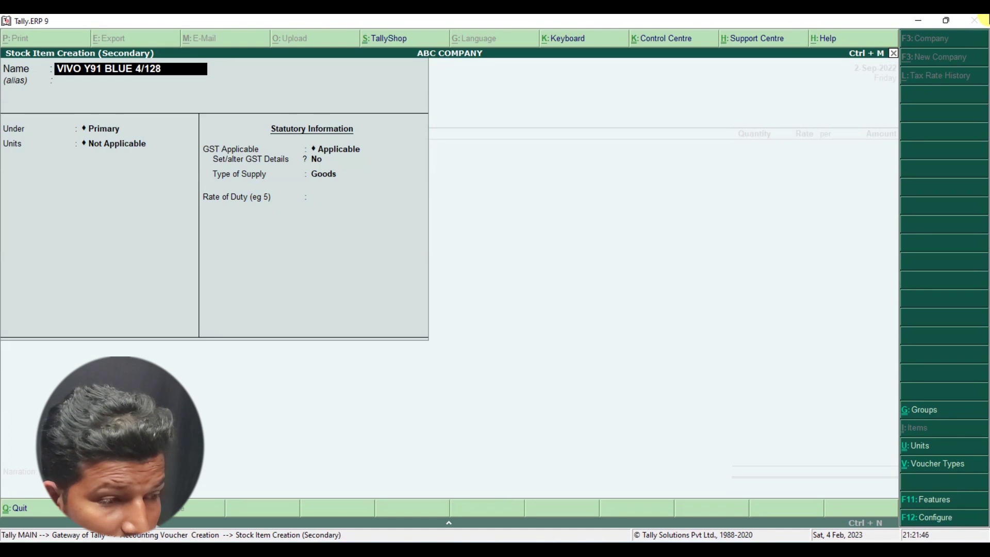
text(GB)
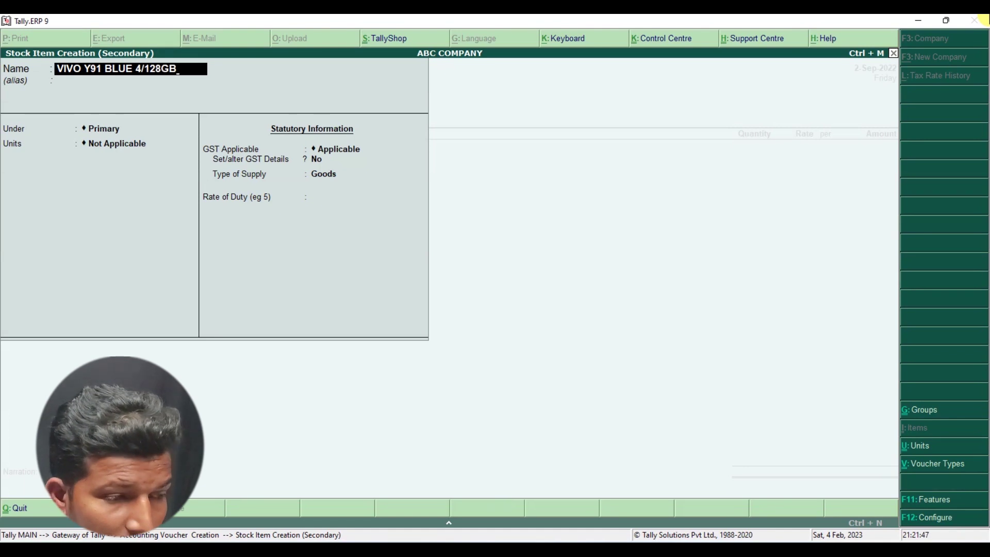
key(Return)
key(Return)
key(BackSpace)
key(BackSpace)
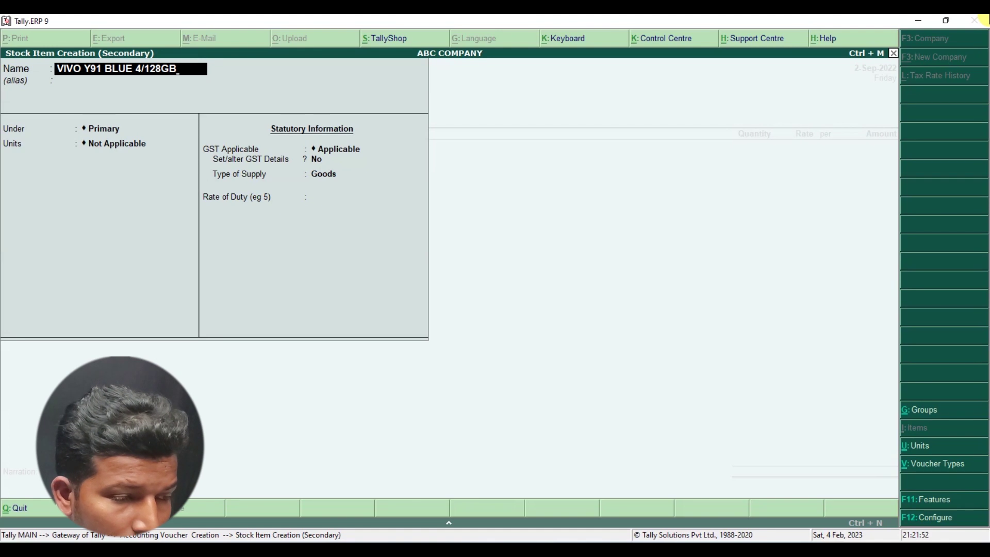
key(BackSpace)
key(BackSpace)
key(BackSpace)
key(BackSpace)
key(BackSpace)
key(BackSpace)
key(BackSpace)
key(BackSpace)
key(BackSpace)
key(BackSpace)
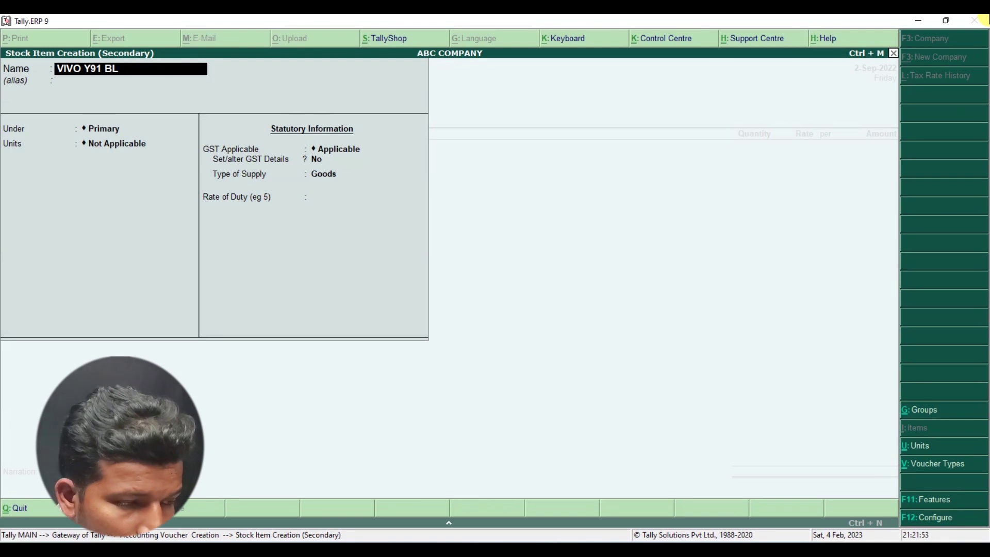
key(Return)
key(Return)
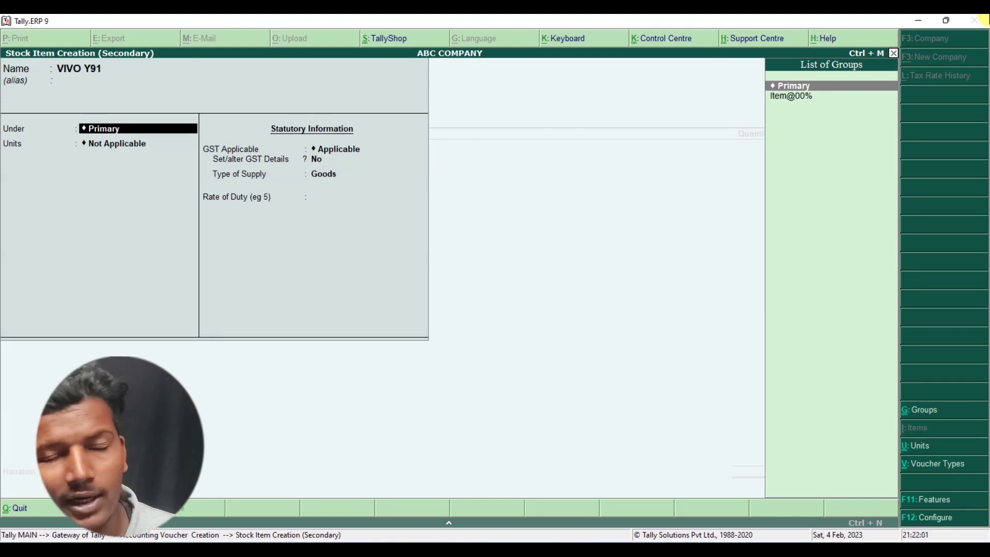
key(alt+Tab)
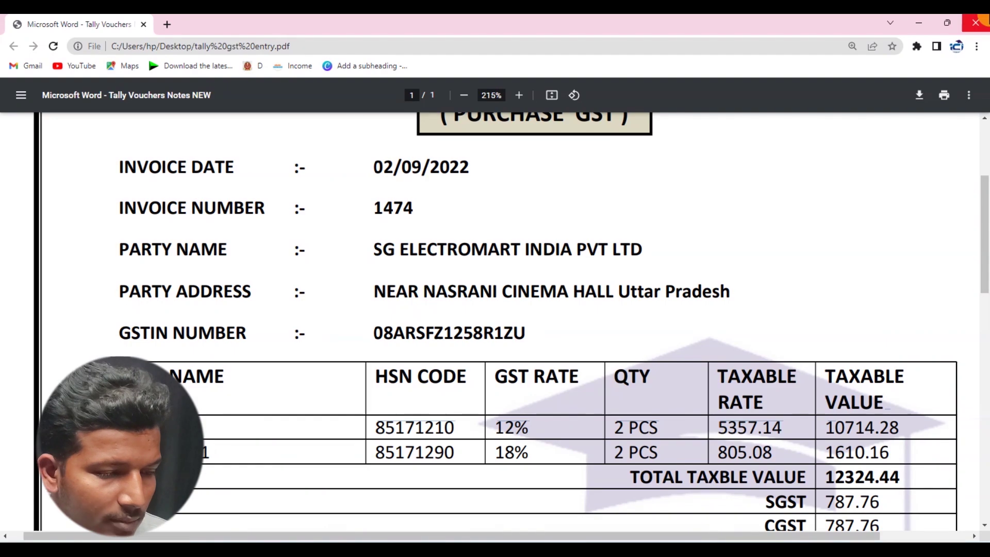
key(alt+Tab)
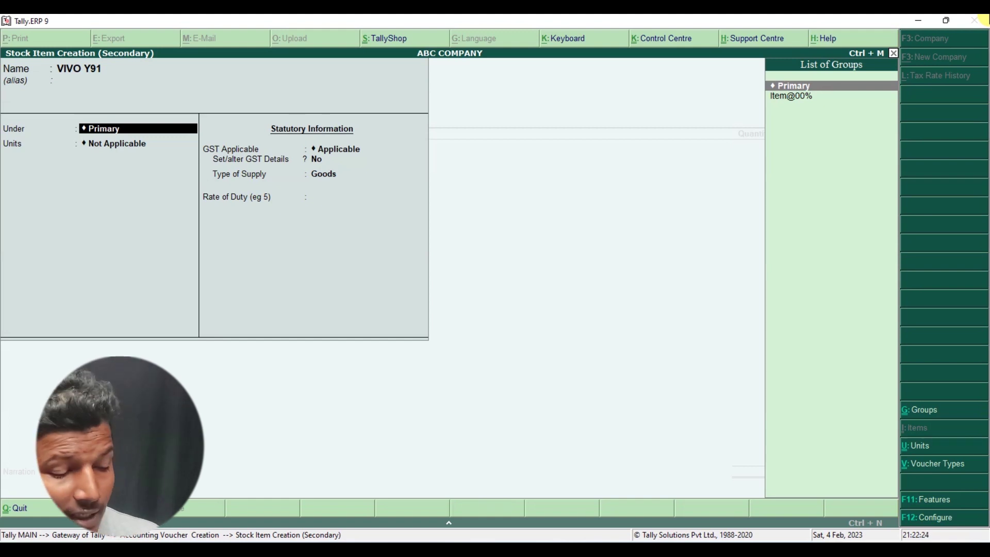
key(alt+Tab)
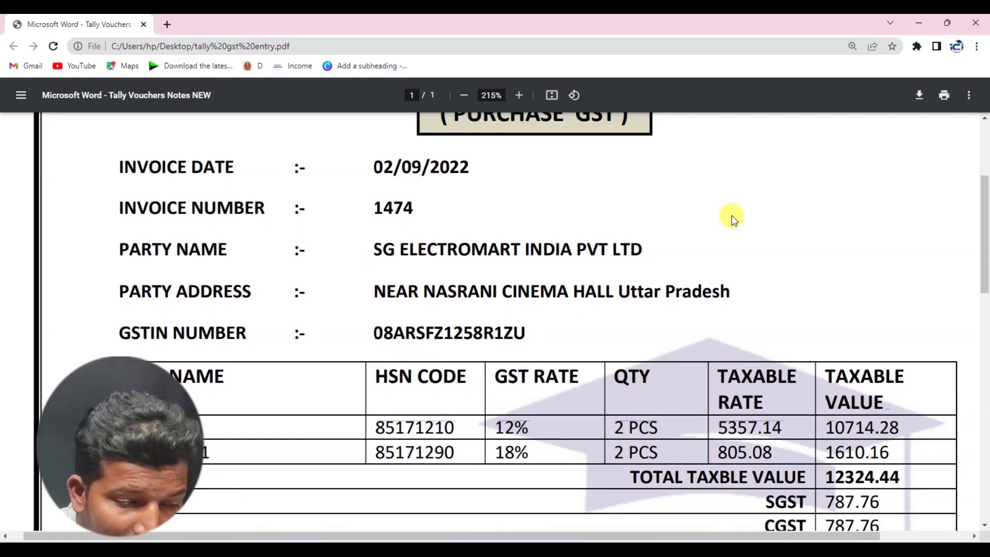
drag(490, 420, 548, 420)
click(550, 425)
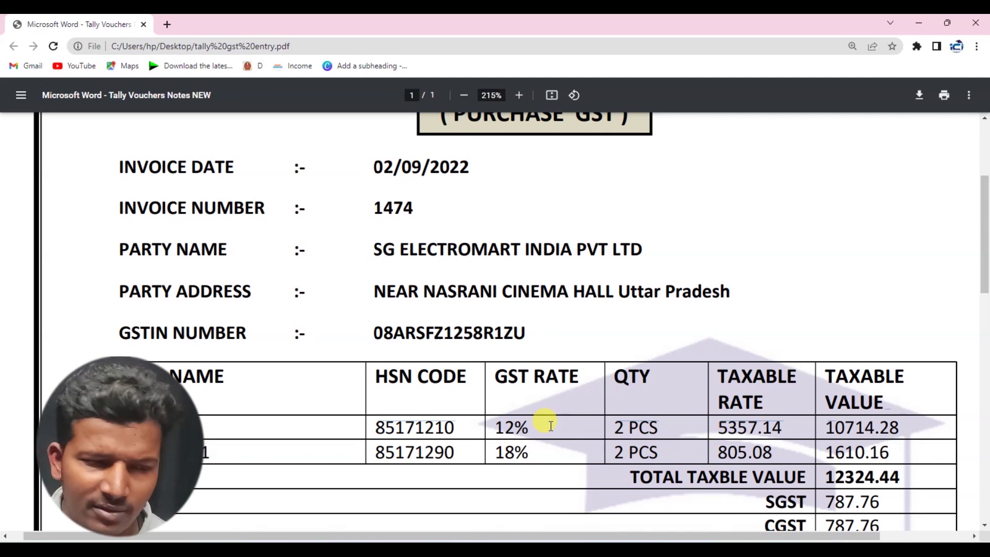
key(alt+Tab)
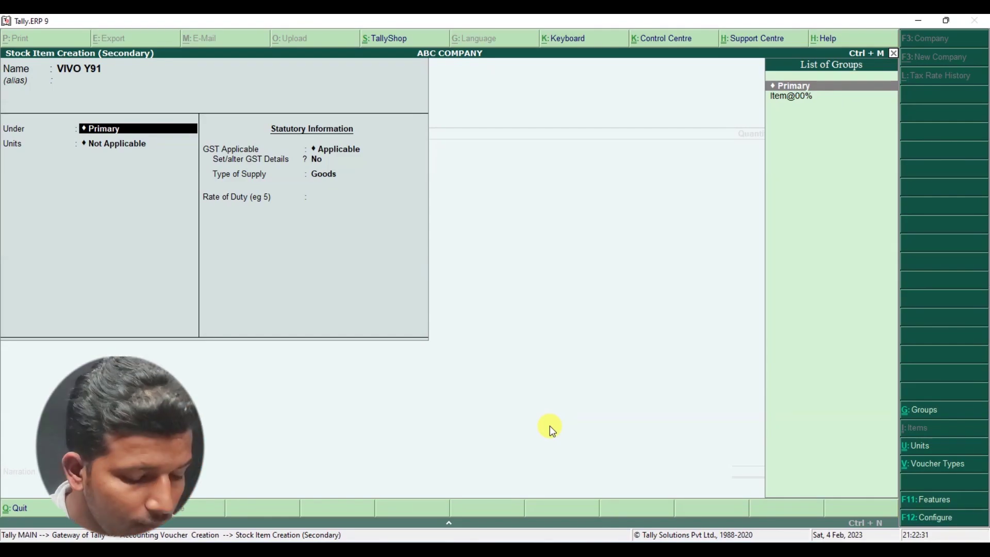
- Create stock group Iteam@12% for VIVO Y91, choose PCS as unit, and keep GST applicable
key(alt+c)
text(I)
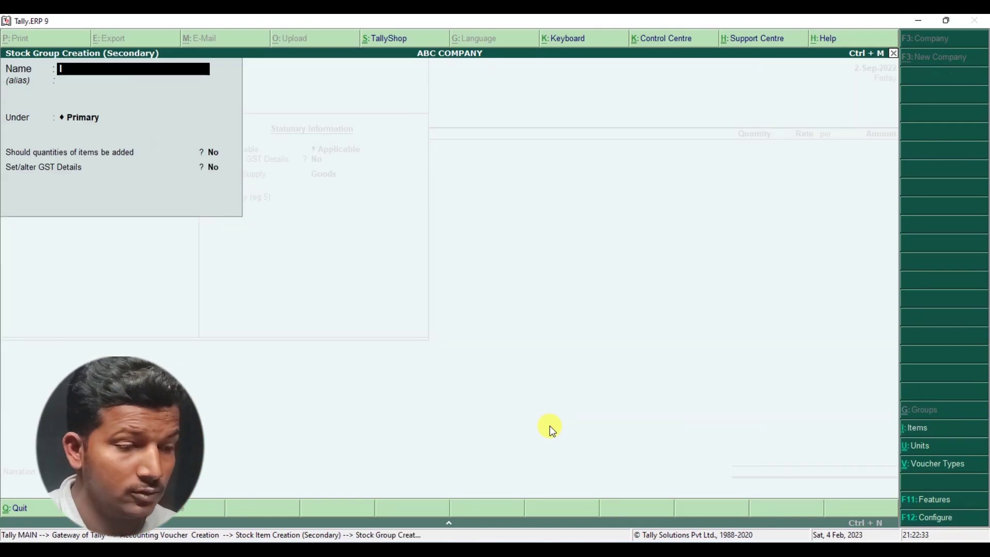
text(TEAM)
key(BackSpace)
key(BackSpace)
key(BackSpace)
key(BackSpace)
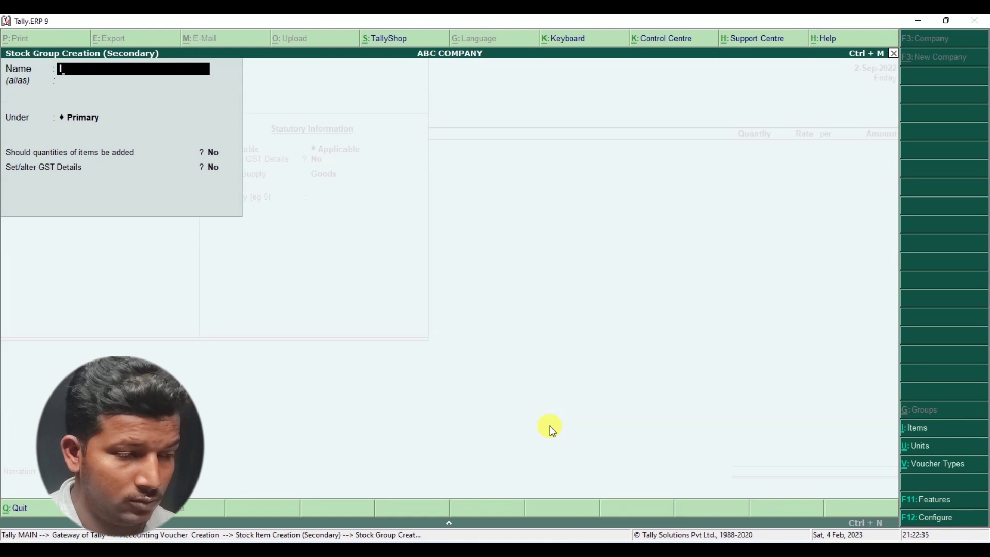
text(te)
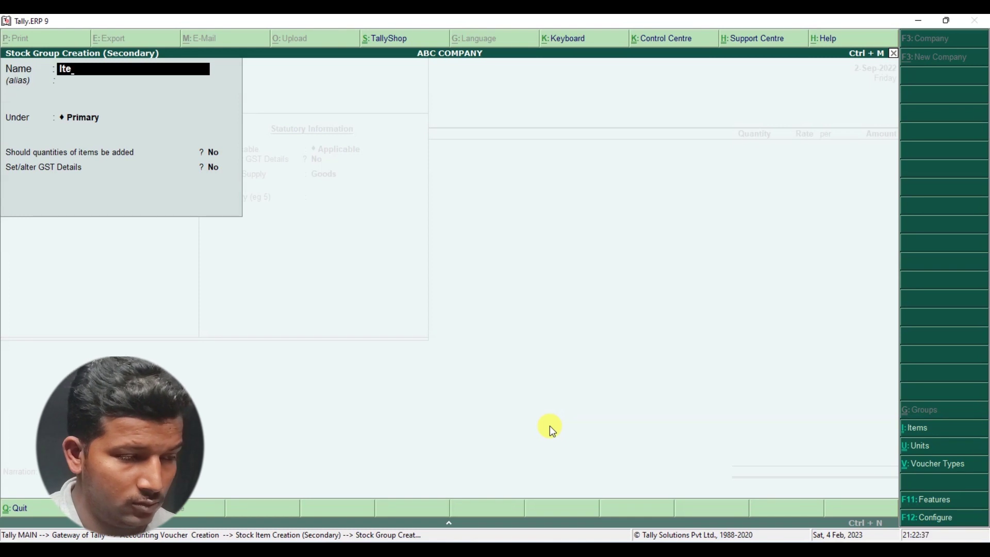
text(am@12)
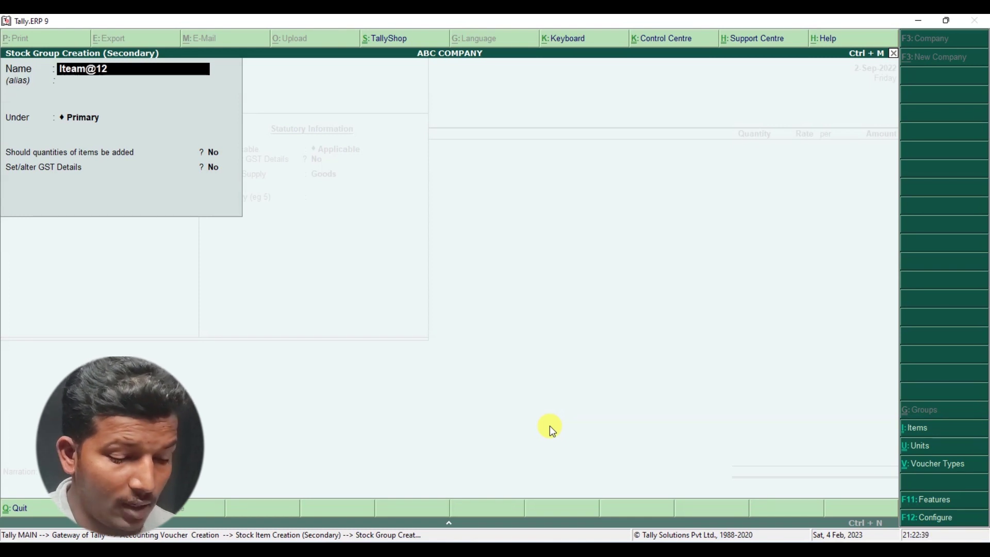
text(%)
key(Return)
key(Return)
key(Return)
key(Return)
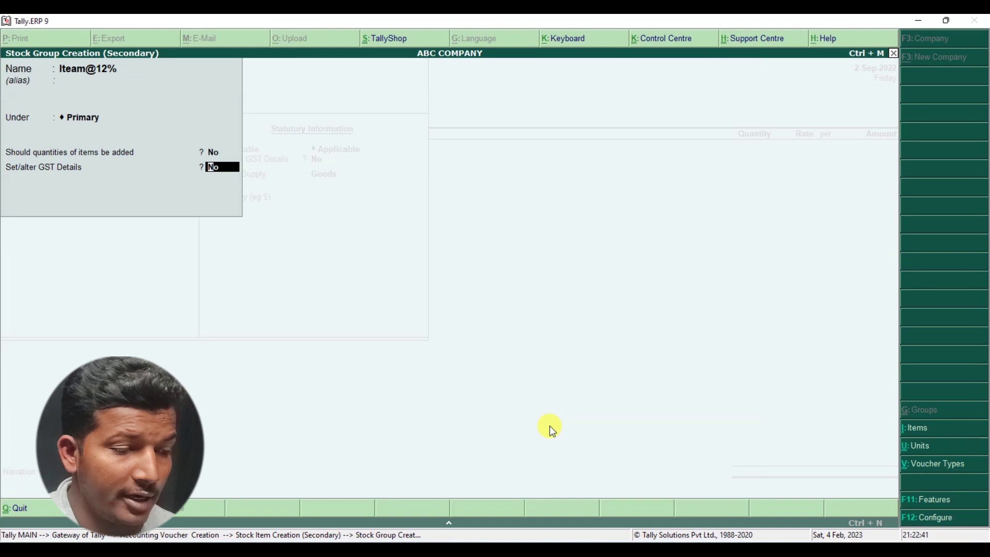
key(Return)
key(Return)
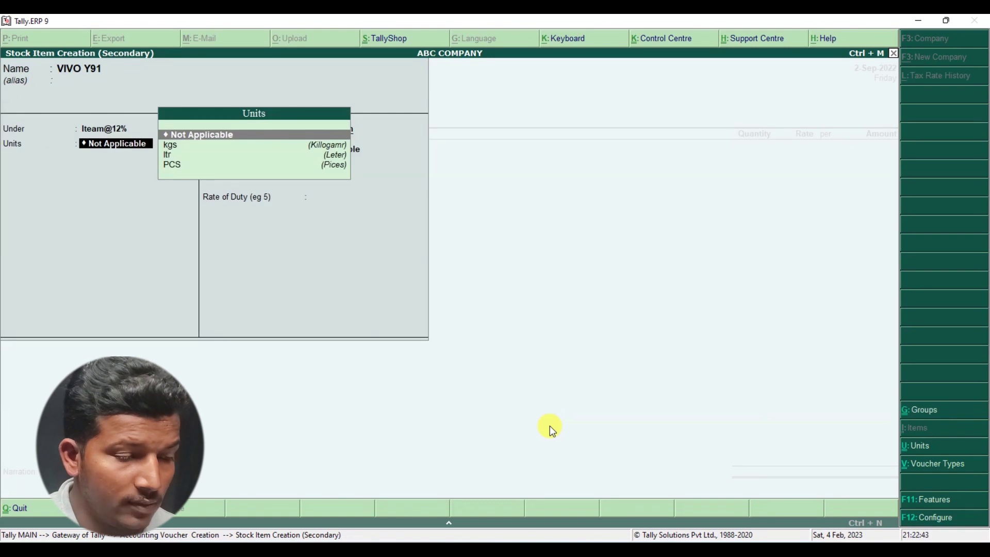
key(Down)
key(Down)
key(Down)
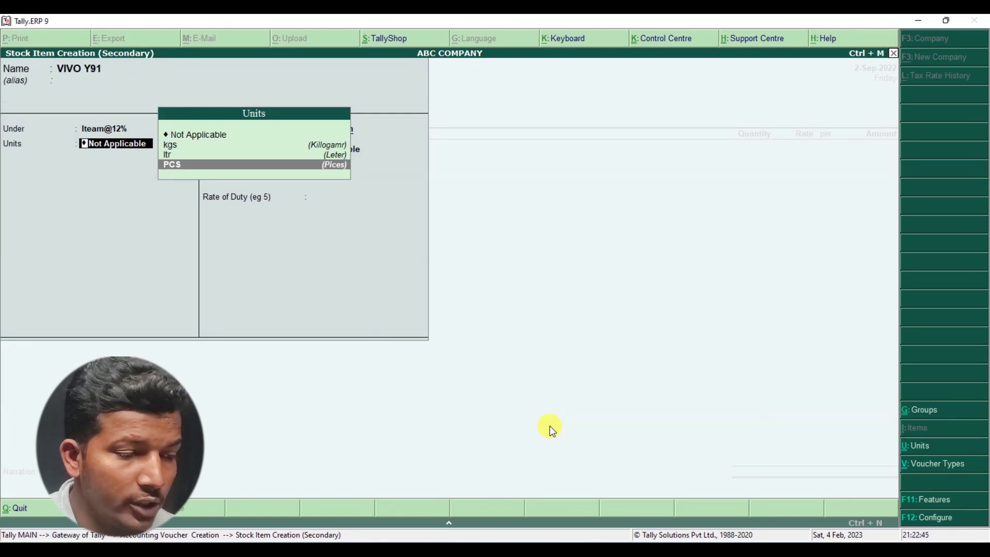
key(Return)
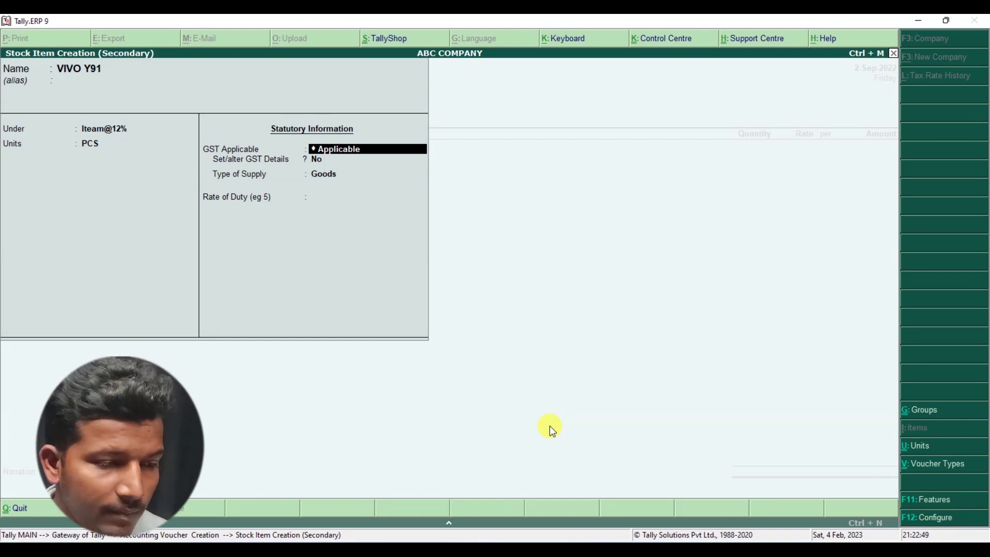
key(Return)
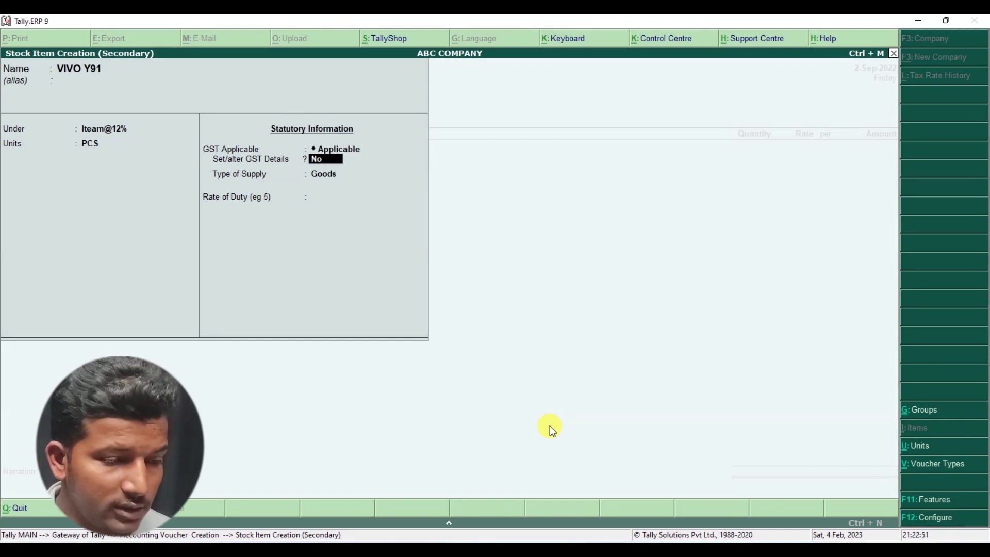
- Turn on GST details for VIVO Y91 and enter HSN code 85171210
key(y)
key(Return)
key(Return)
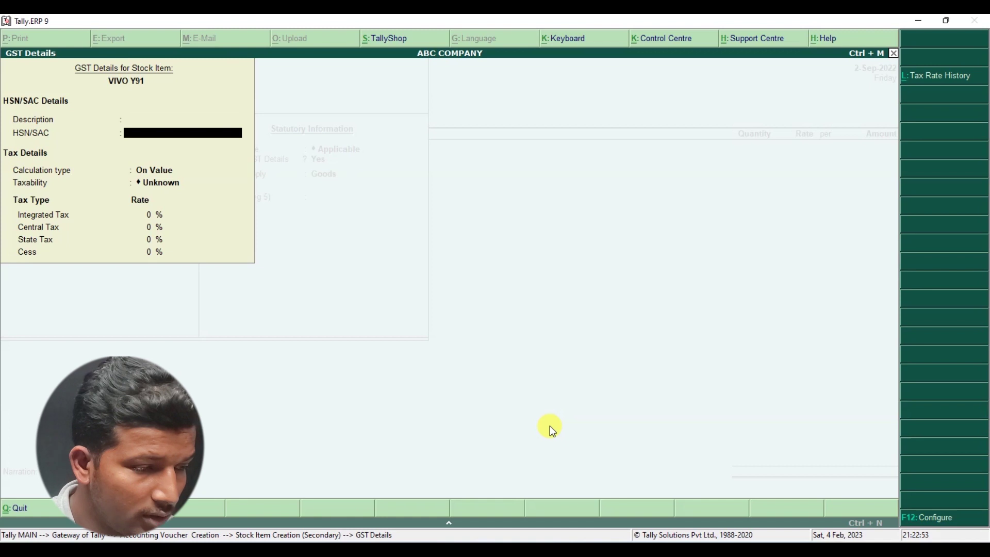
text(120)
key(BackSpace)
key(BackSpace)
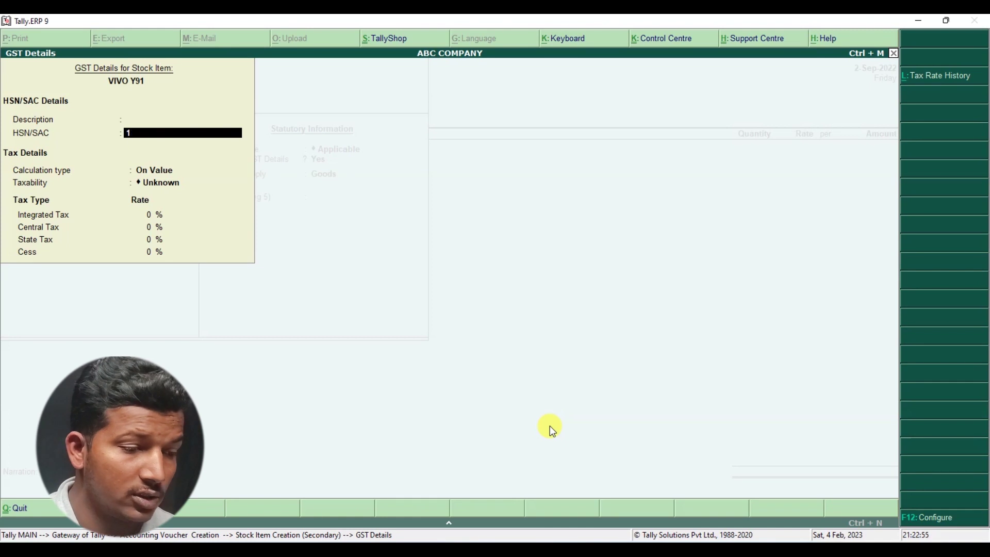
key(alt+Tab)
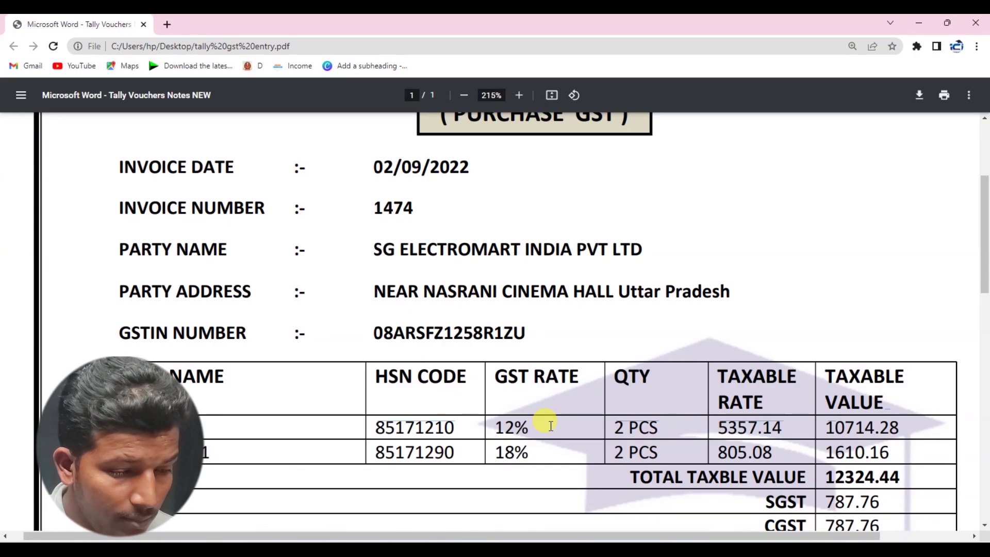
key(alt+Tab)
text(85)
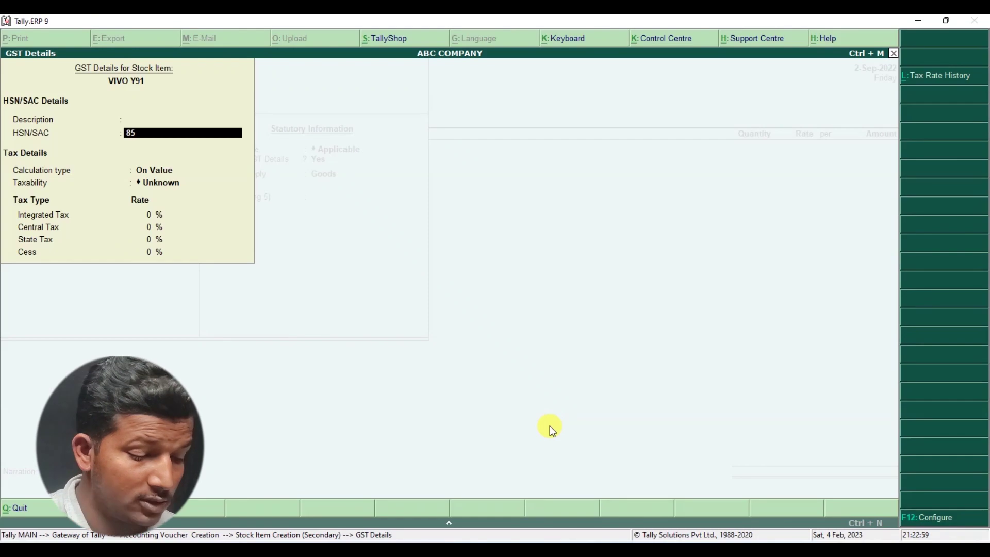
text(1712)
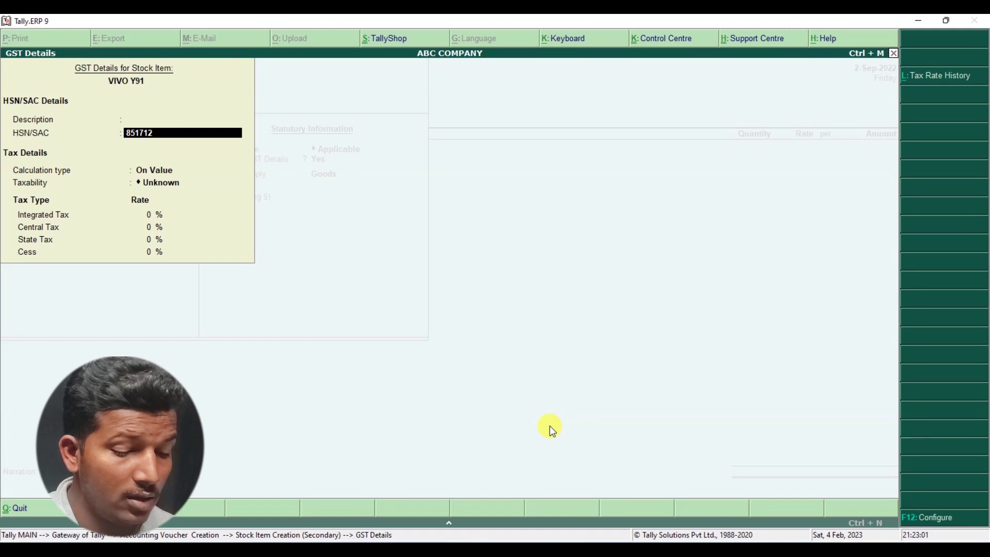
text(10)
key(Return)
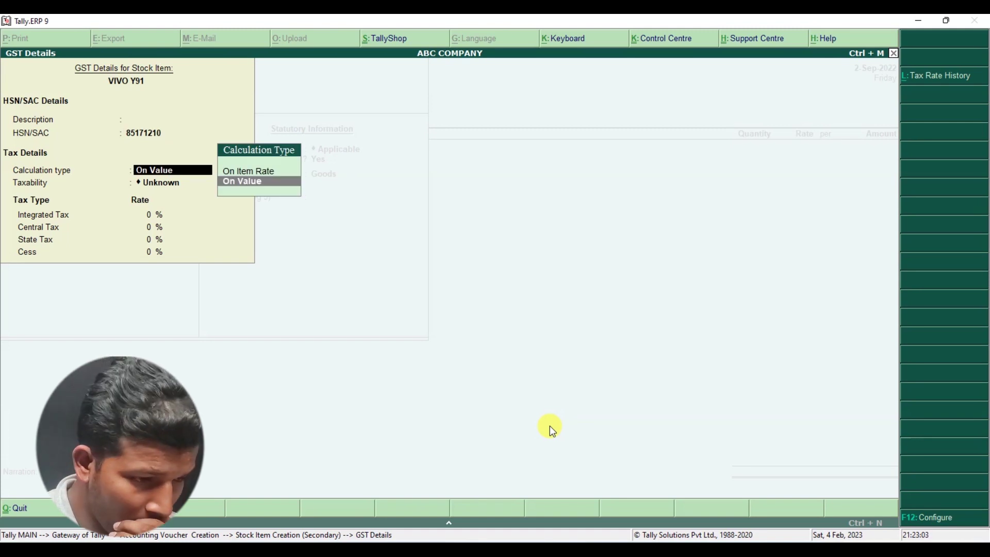
- Mark it Taxable on value with 12% integrated tax, split 6% central and 6% state
key(Return)
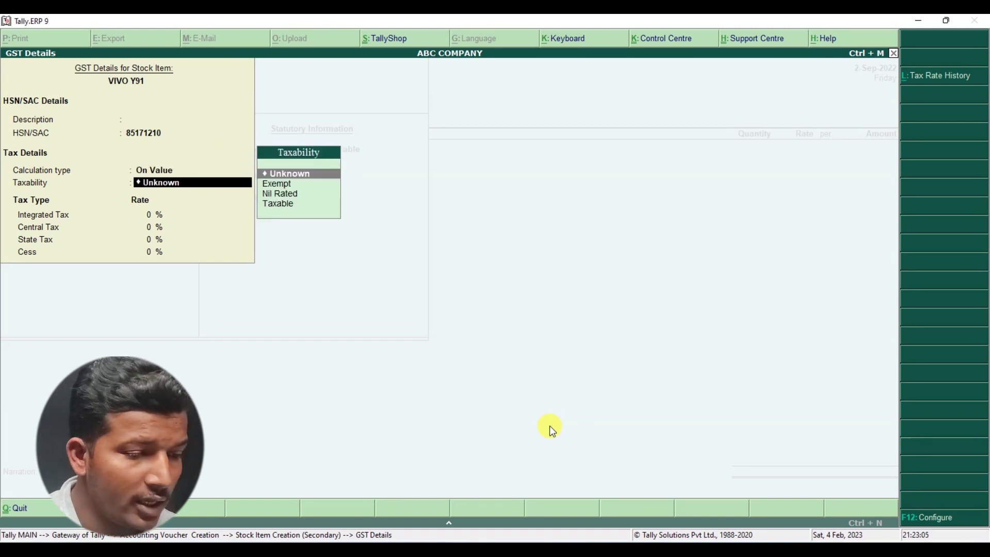
key(Down)
key(Down)
key(Down)
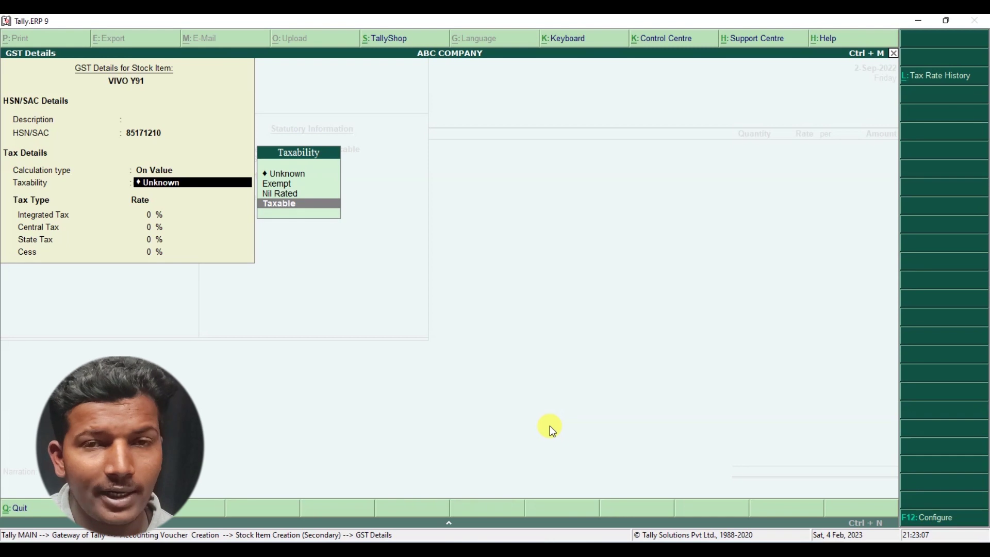
key(Up)
key(Up)
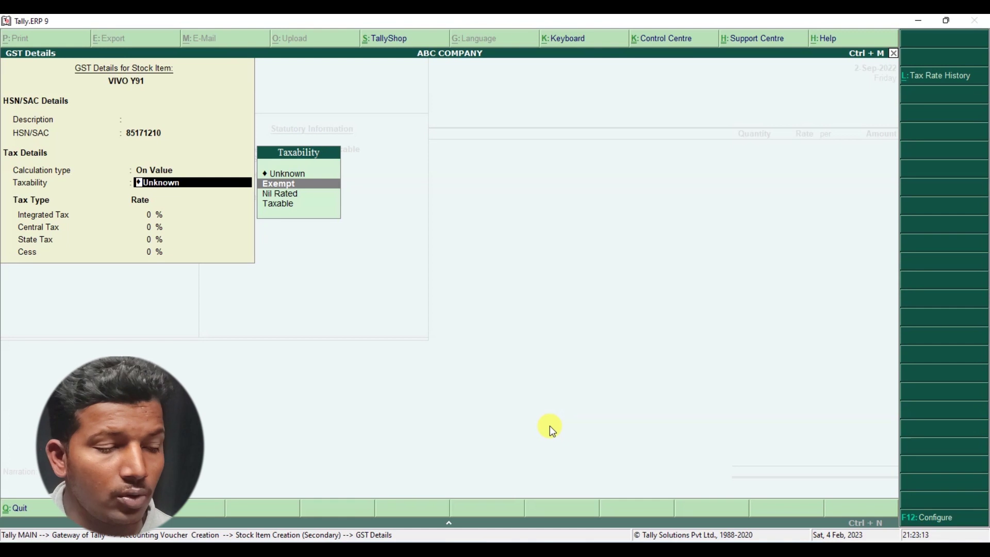
key(Down)
key(Down)
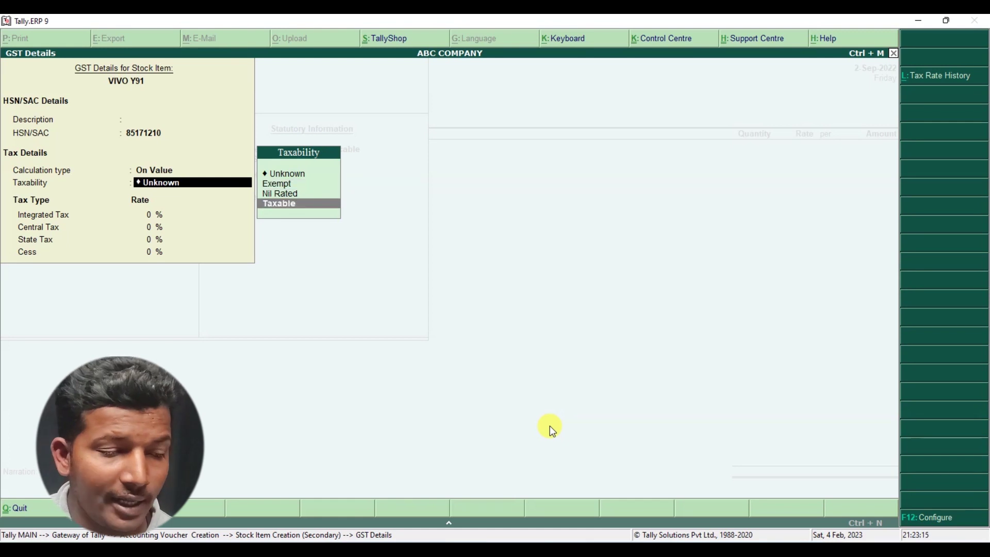
key(Return)
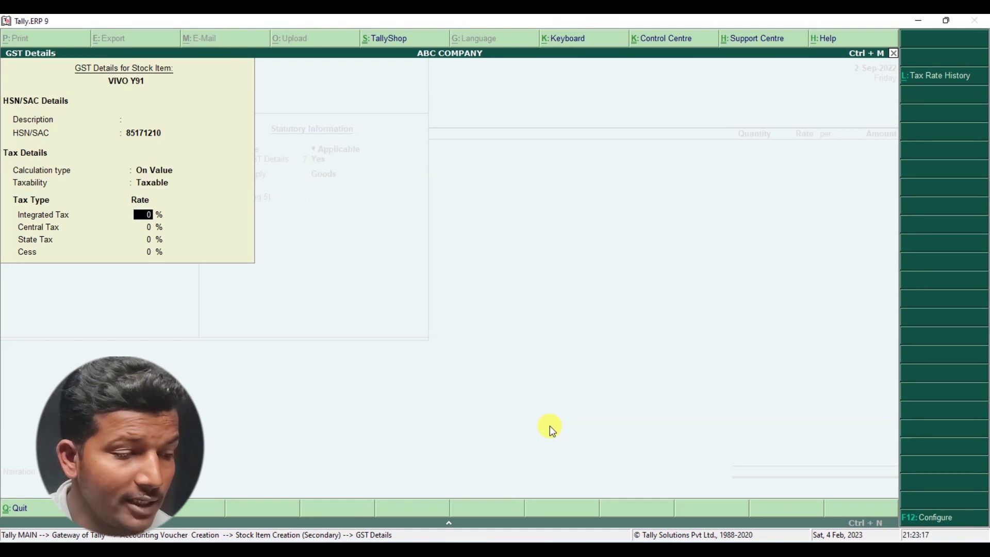
text(12)
key(Return)
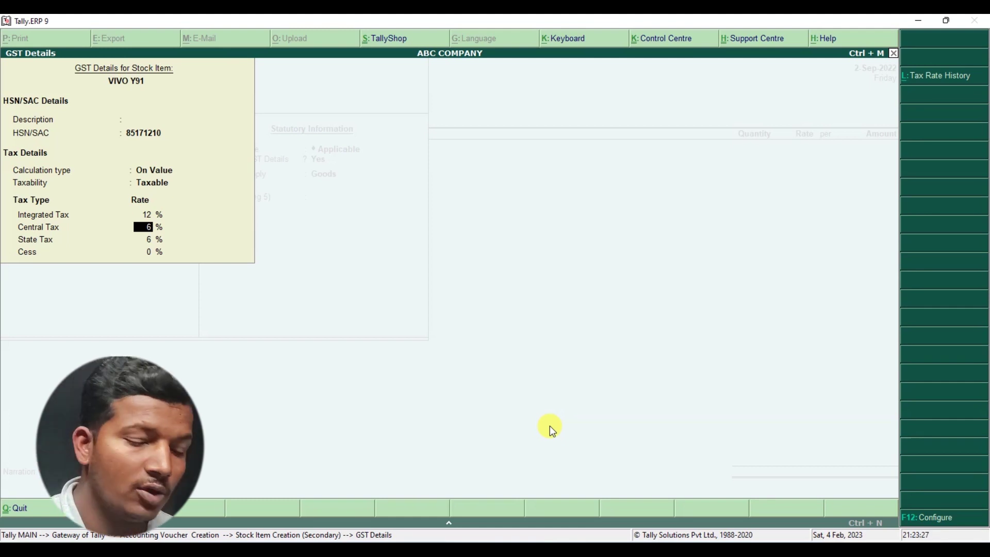
key(Return)
key(Return)
key(Return)
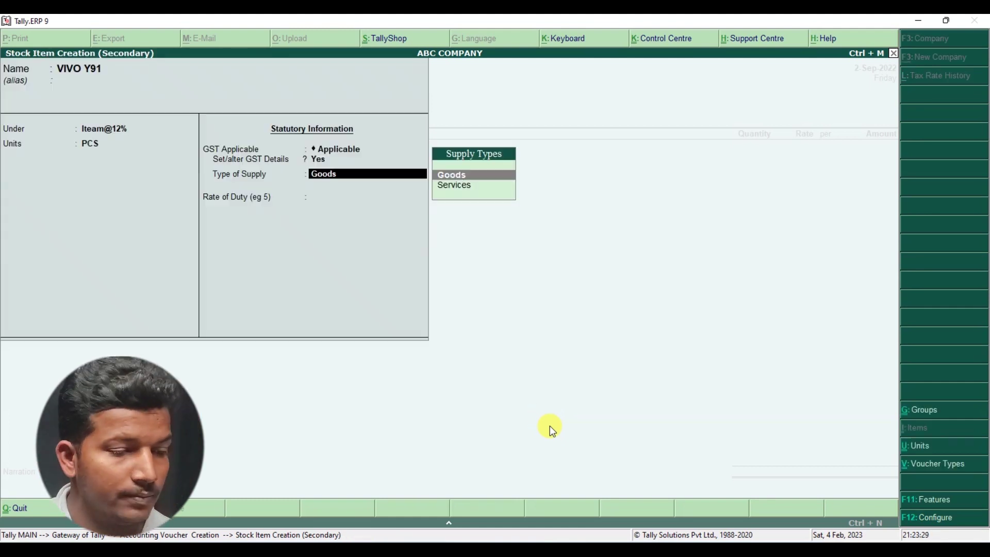
- Save VIVO Y91 and enter it as 2 PCS at 5,357.14, amount 10,714.28
key(Return)
key(Return)
key(Return)
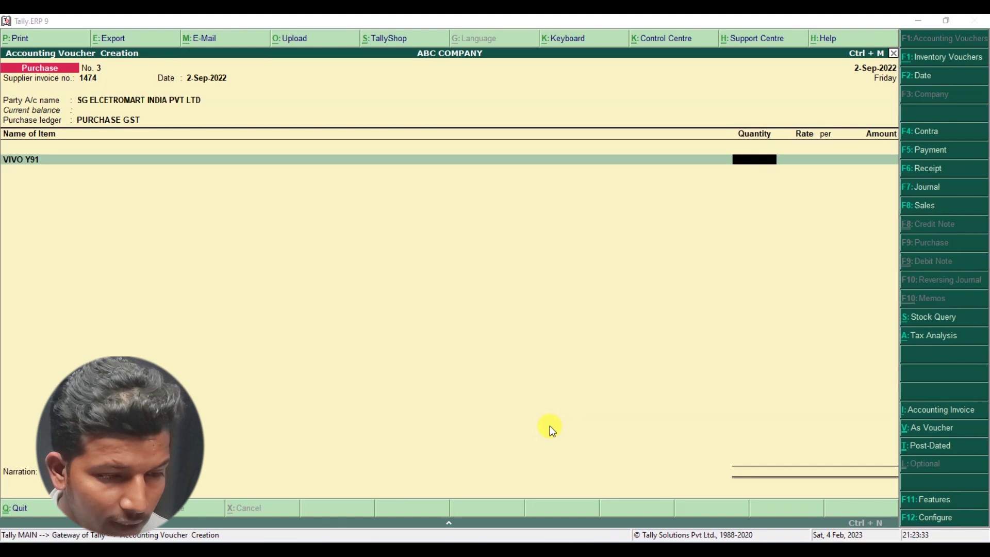
key(alt+Tab)
key(alt+Tab)
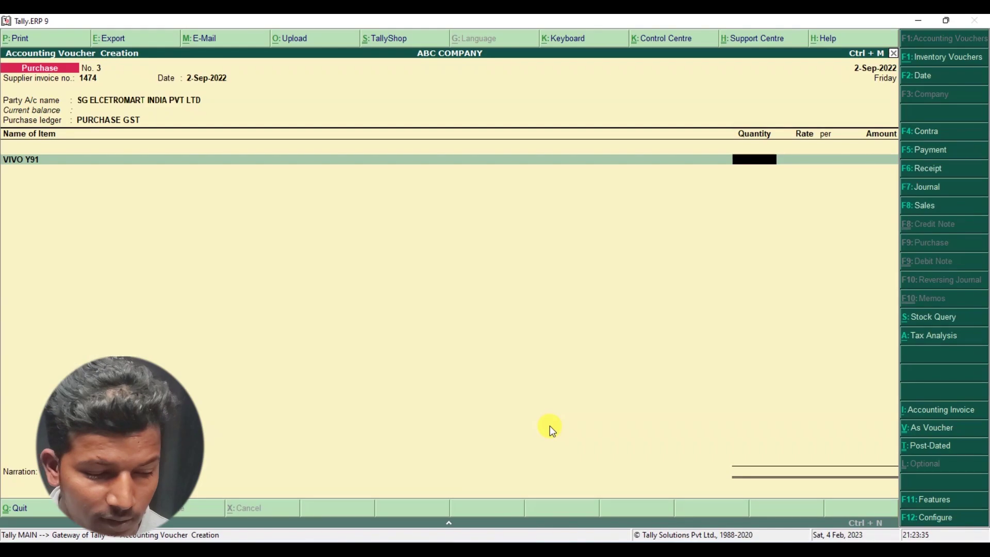
text(2)
key(Return)
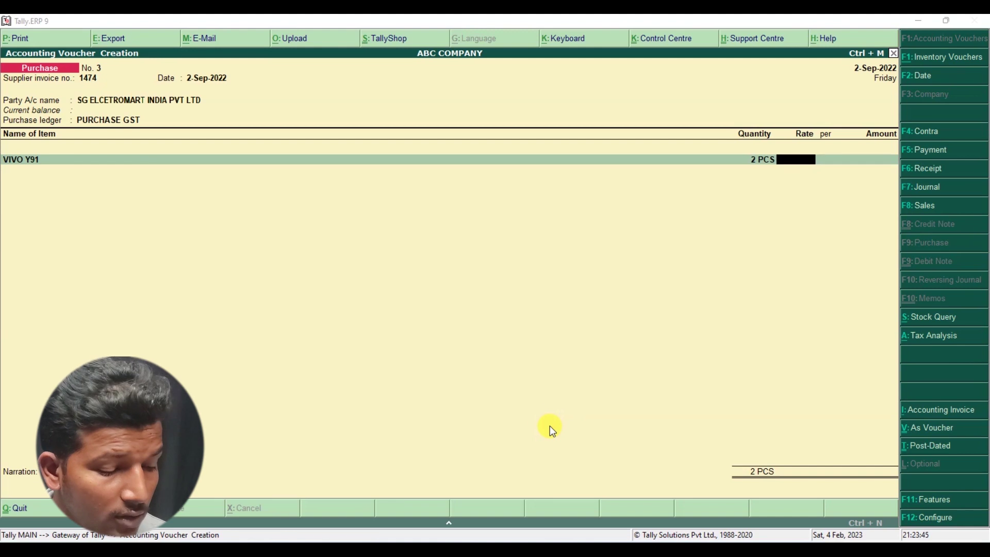
key(alt+Tab)
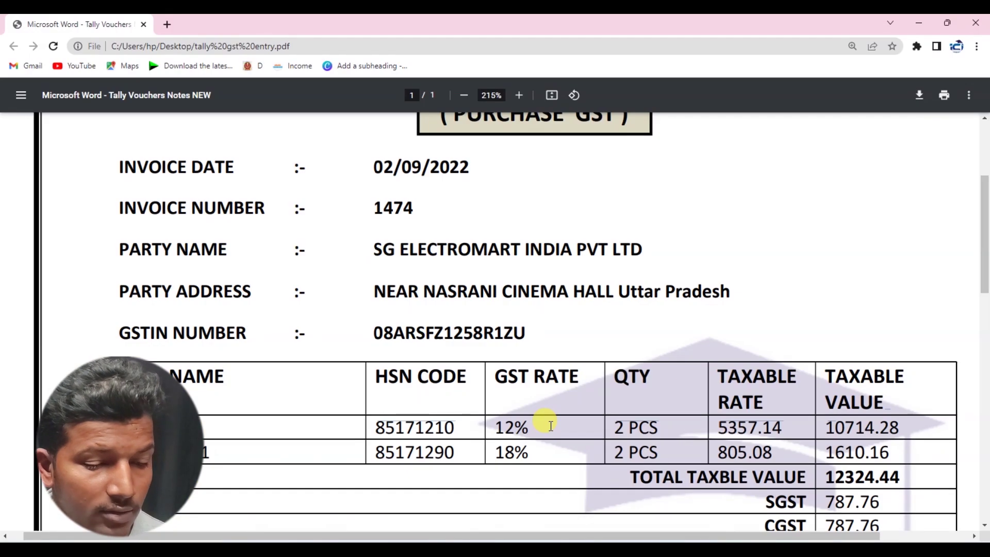
key(alt+Tab)
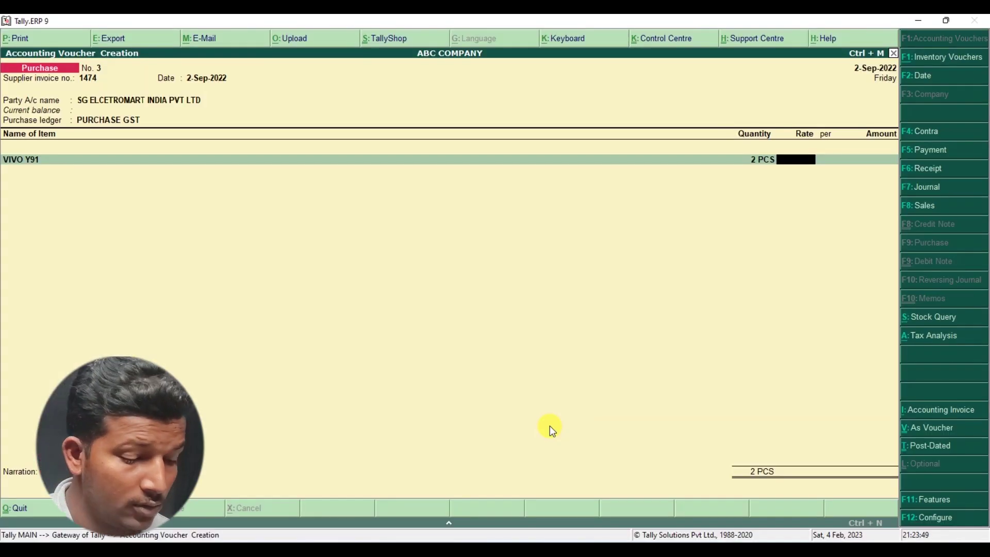
text(5,357)
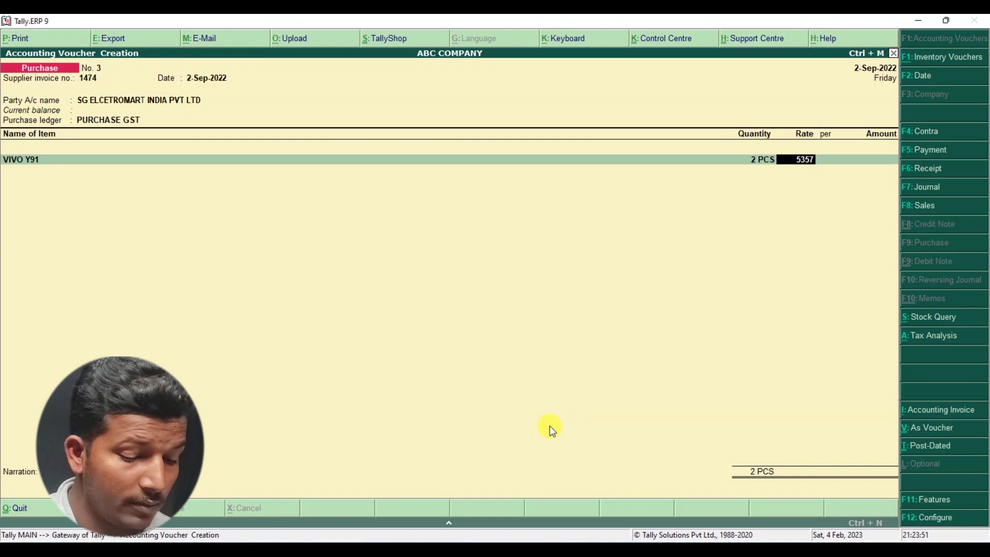
text(.14)
key(Return)
key(Return)
key(Return)
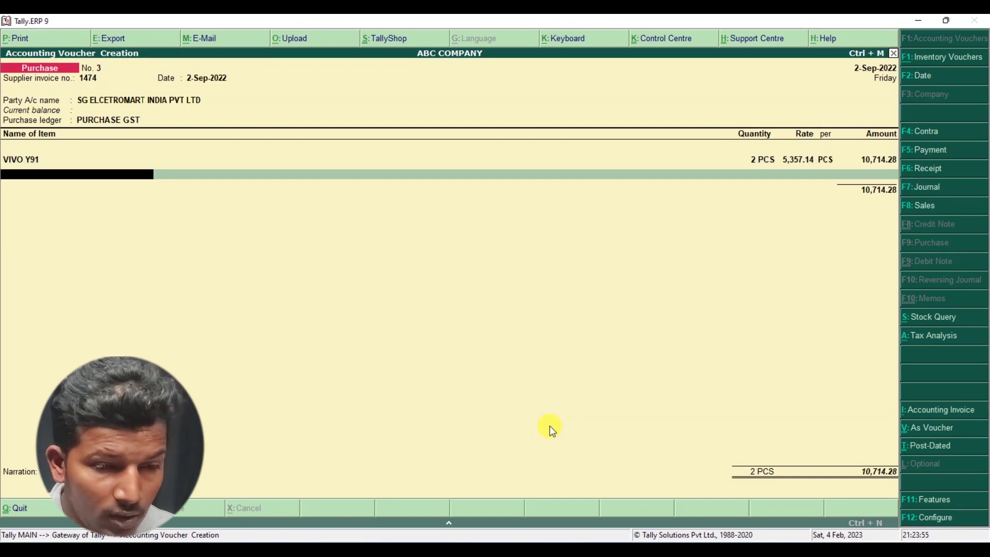
key(alt+Tab)
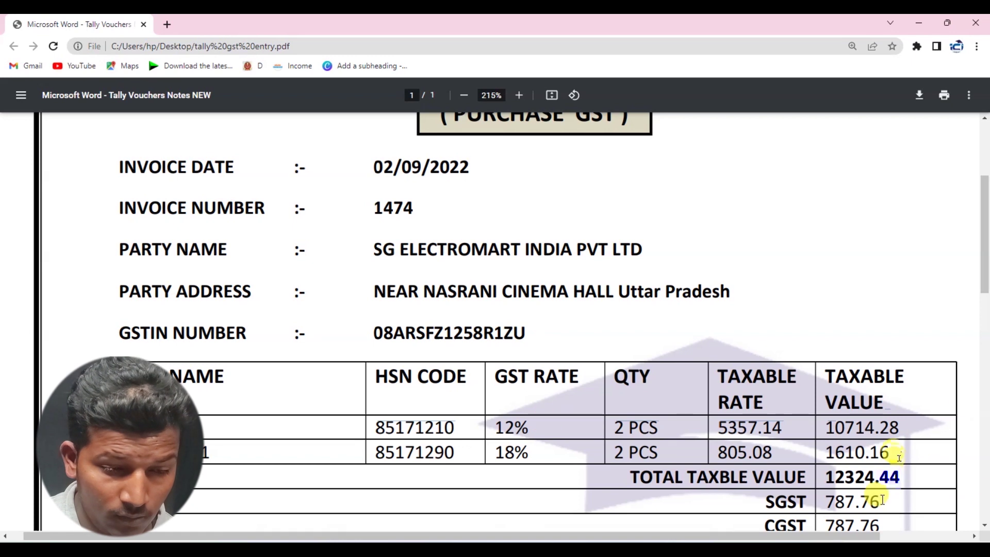
- Check the invoice's 10714.28 taxable value, SGST 787.76 and .04 round off
drag(899, 429, 861, 482)
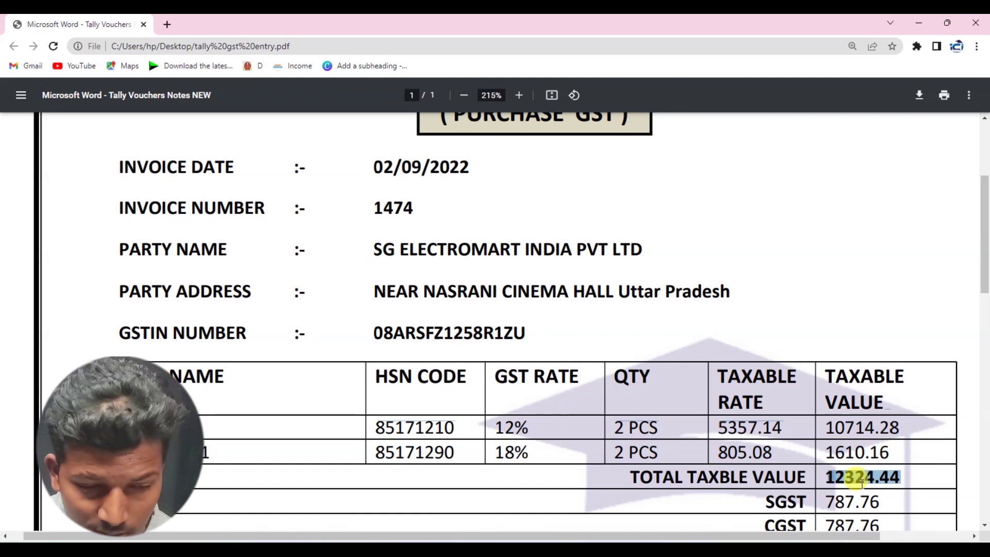
scroll(862, 482, down, 1)
click(856, 438)
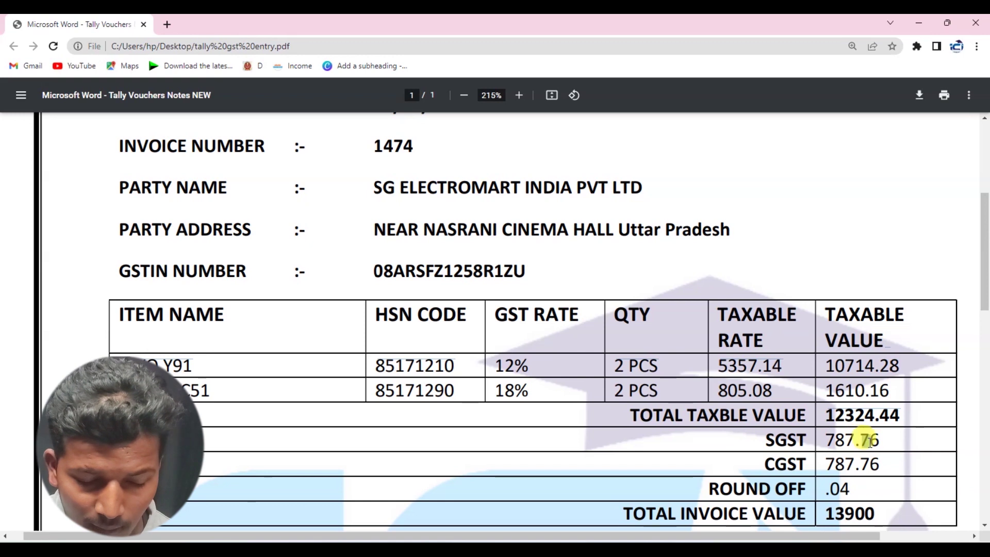
drag(879, 442, 856, 439)
drag(850, 487, 836, 485)
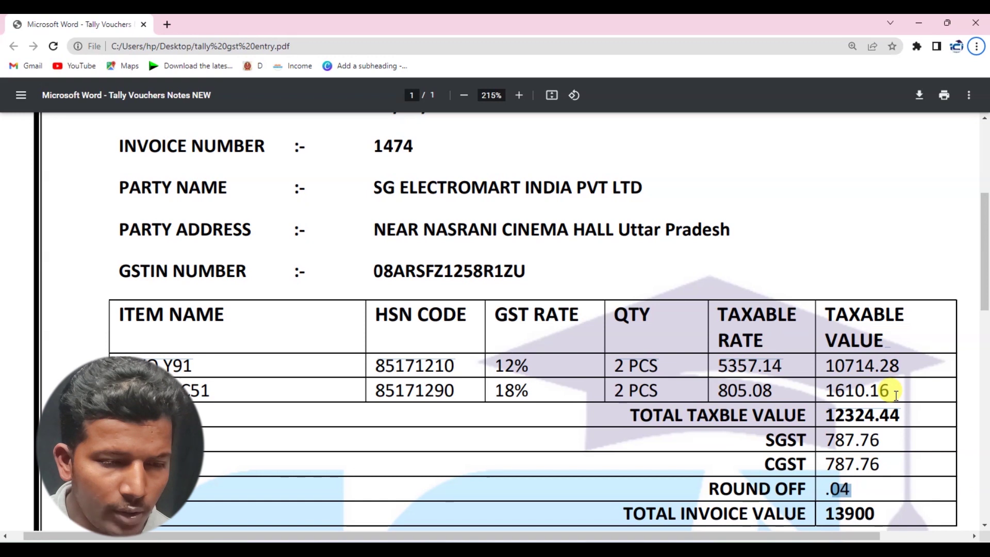
key(alt)
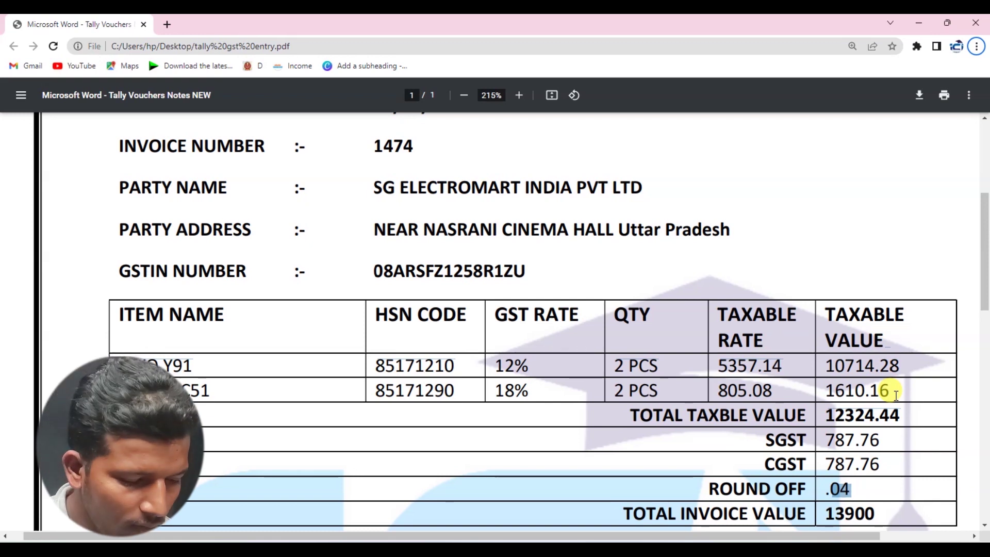
key(alt+Tab)
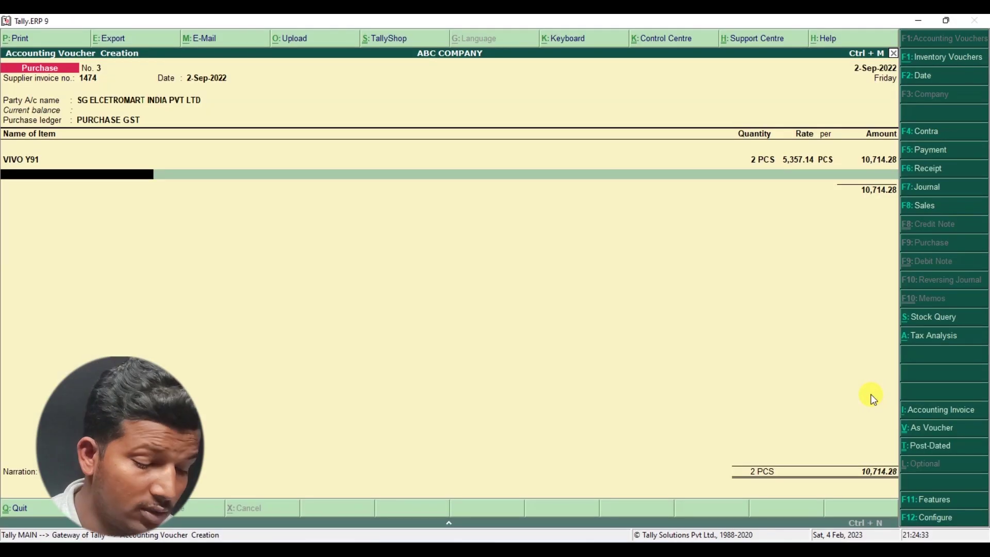
- Start a new stock item named BEETAL C51 and confirm its 18% GST rate on the invoice
click(871, 397)
key(alt+c)
text(B)
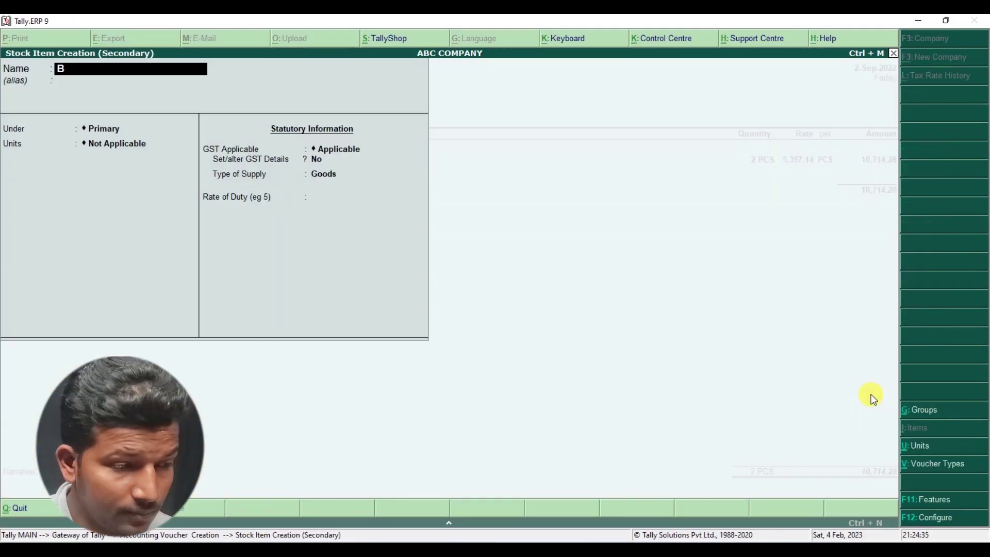
text(e)
key(BackSpace)
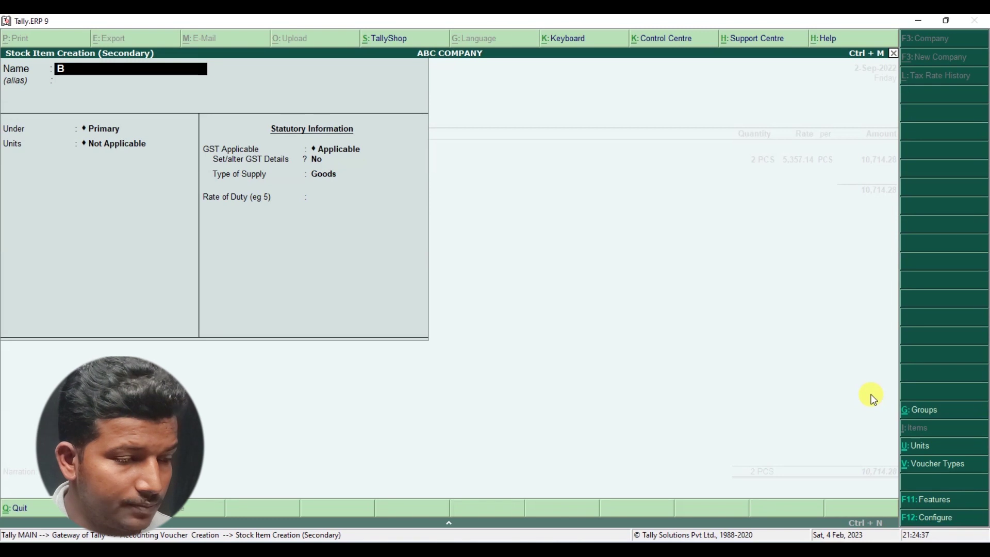
text(EETAL)
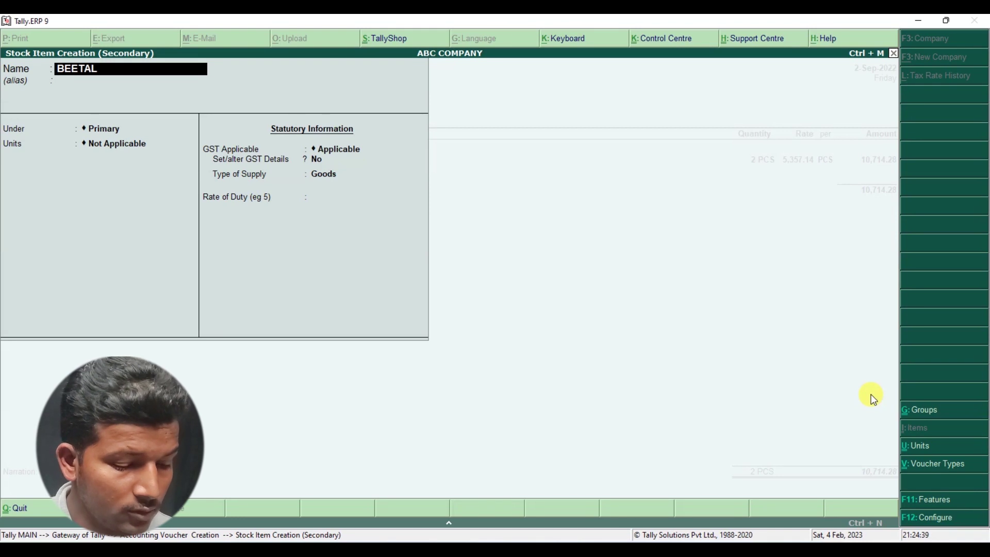
text( C51)
key(Return)
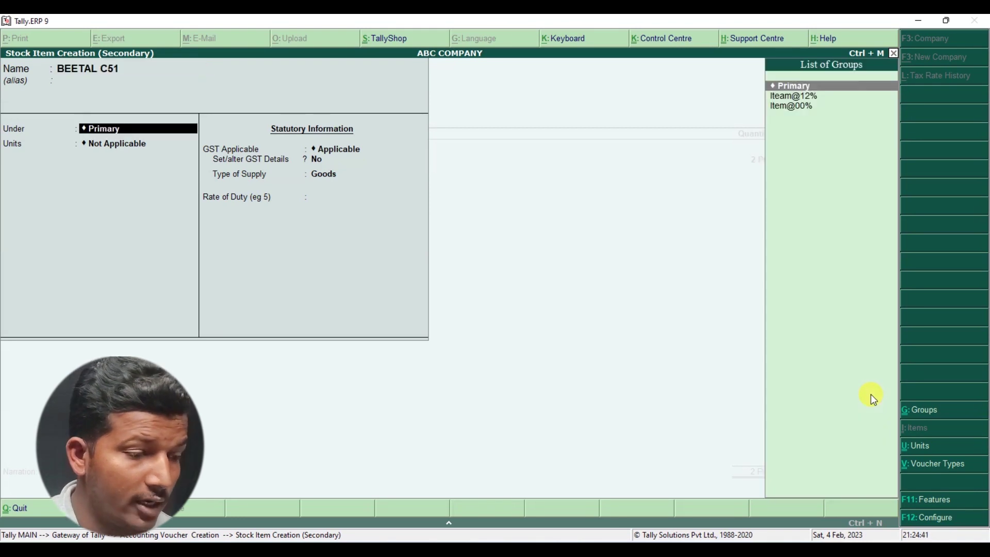
key(alt+Tab)
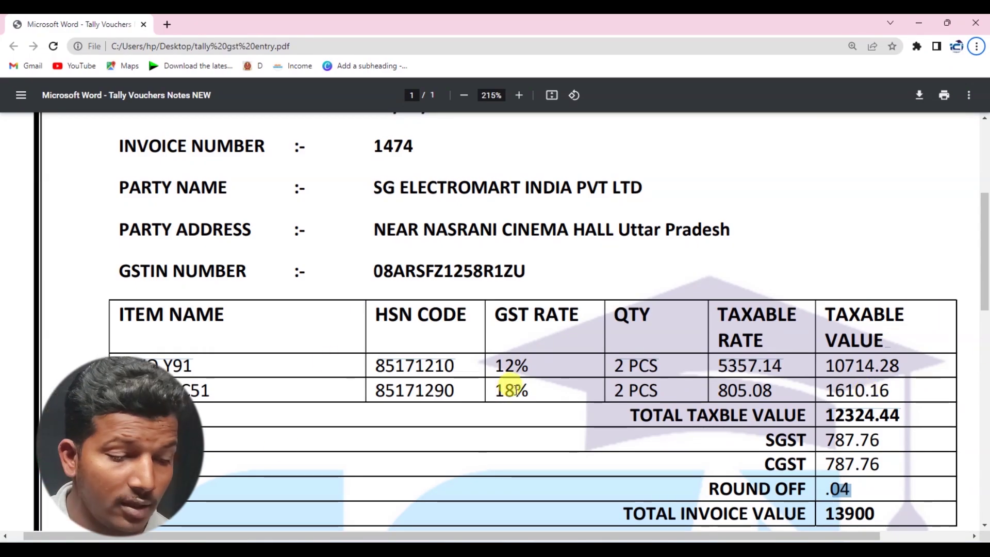
drag(529, 390, 496, 390)
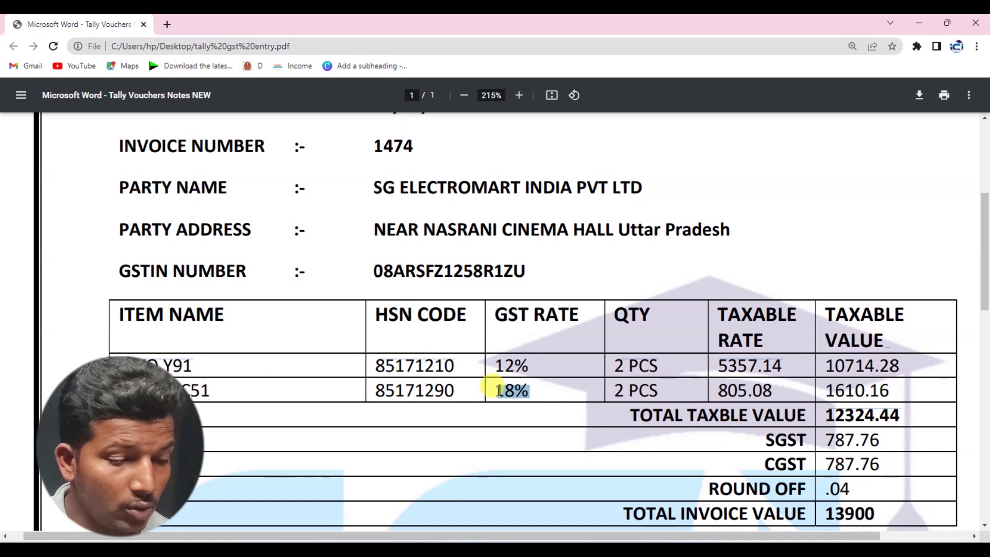
key(alt+Tab)
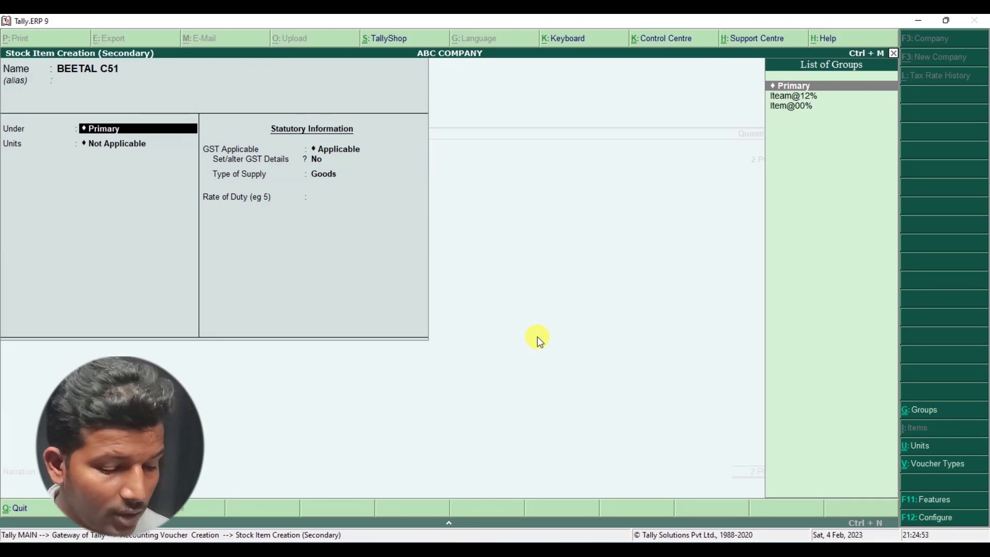
- Place BEETAL C51 under a new stock group Iteam@18% with PCS as its unit
key(alt+c)
text(ITEAM)
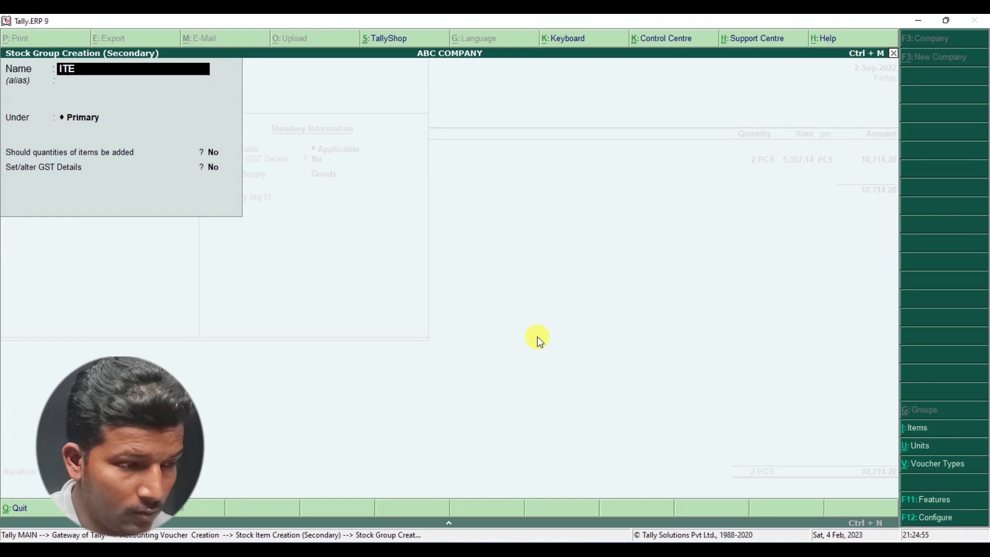
key(BackSpace)
key(BackSpace)
key(BackSpace)
key(BackSpace)
key(BackSpace)
text(It)
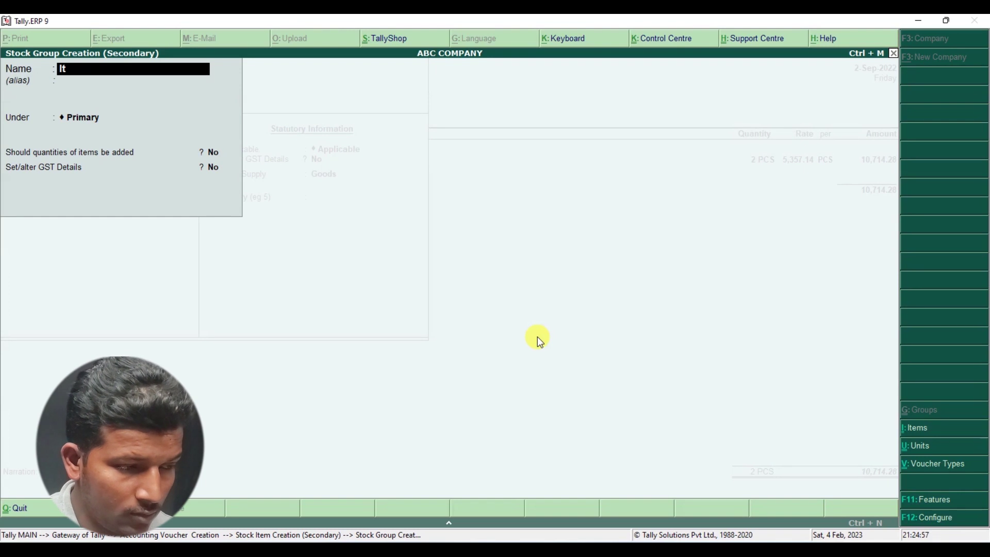
text(eam@)
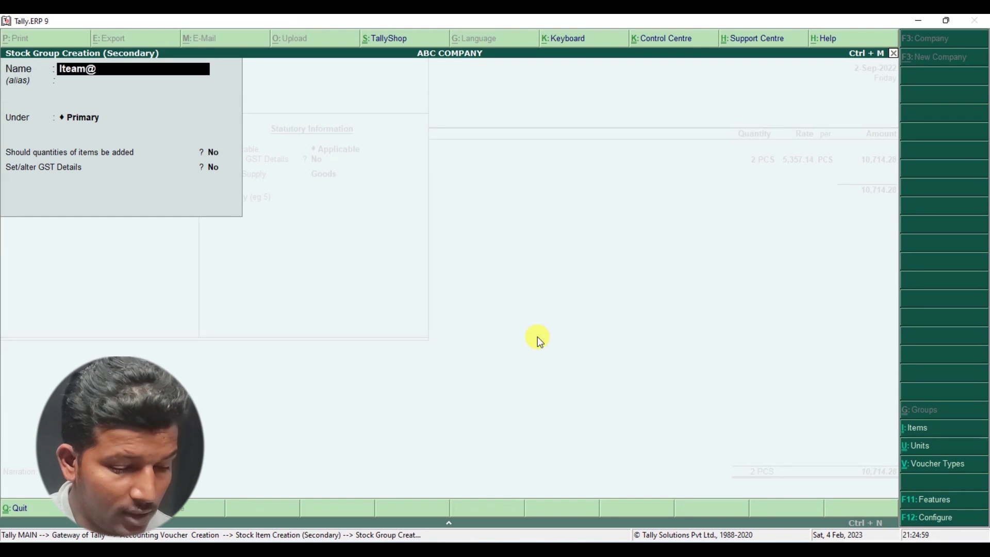
text(18%)
key(Return)
key(Return)
key(Return)
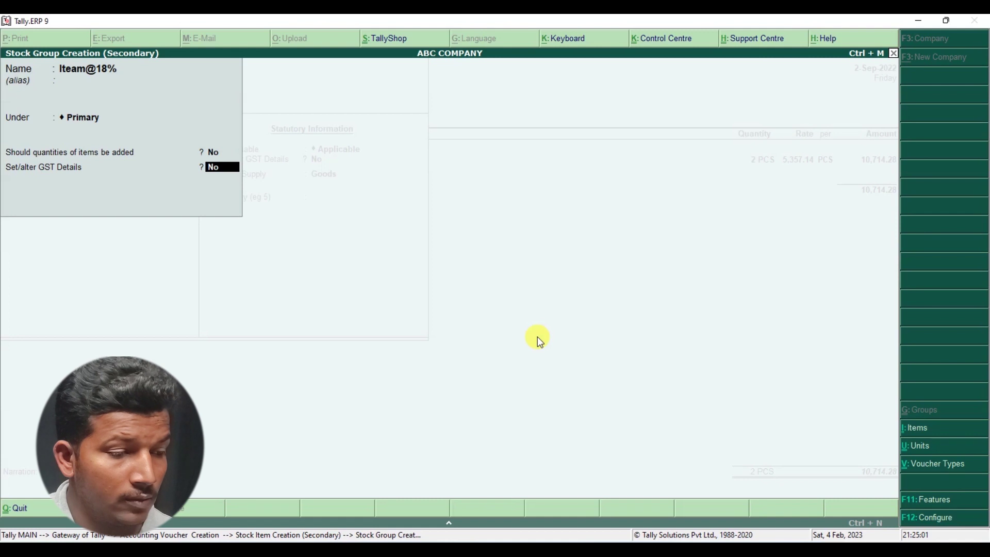
key(Return)
key(Return)
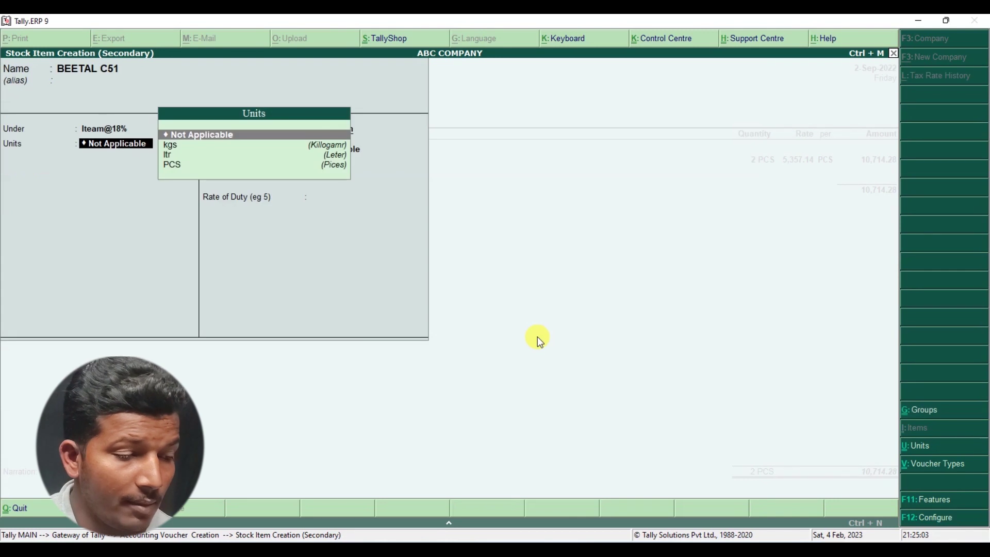
key(Down)
key(Down)
key(Down)
key(Return)
key(Return)
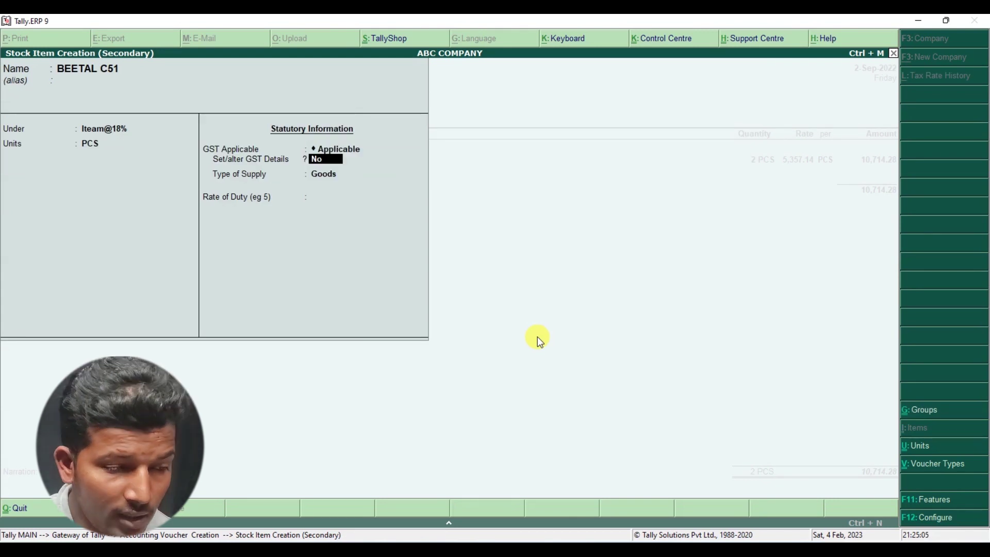
- Give BEETAL C51 HSN 85171290, Taxable, 18% integrated tax (9% central, 9% state), and save as Goods
key(y)
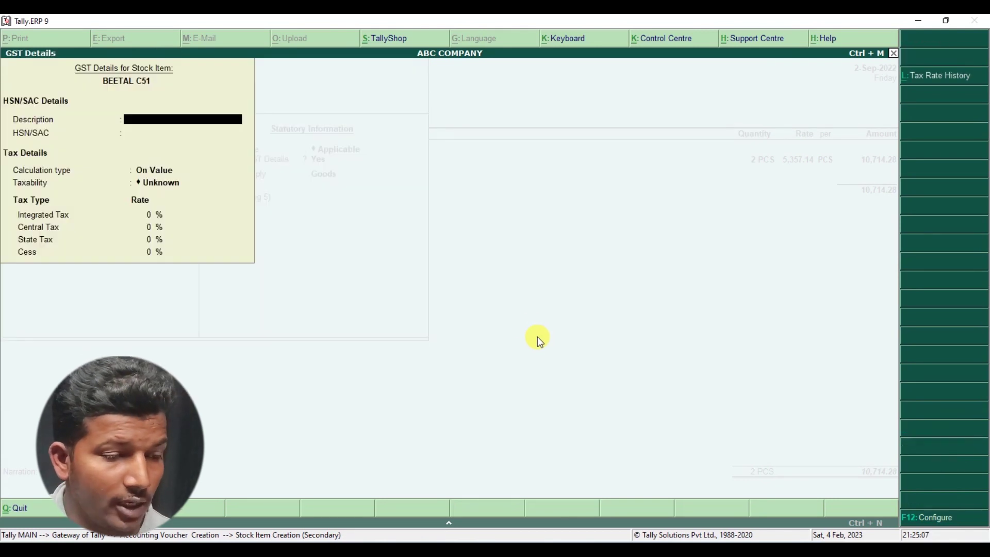
key(Return)
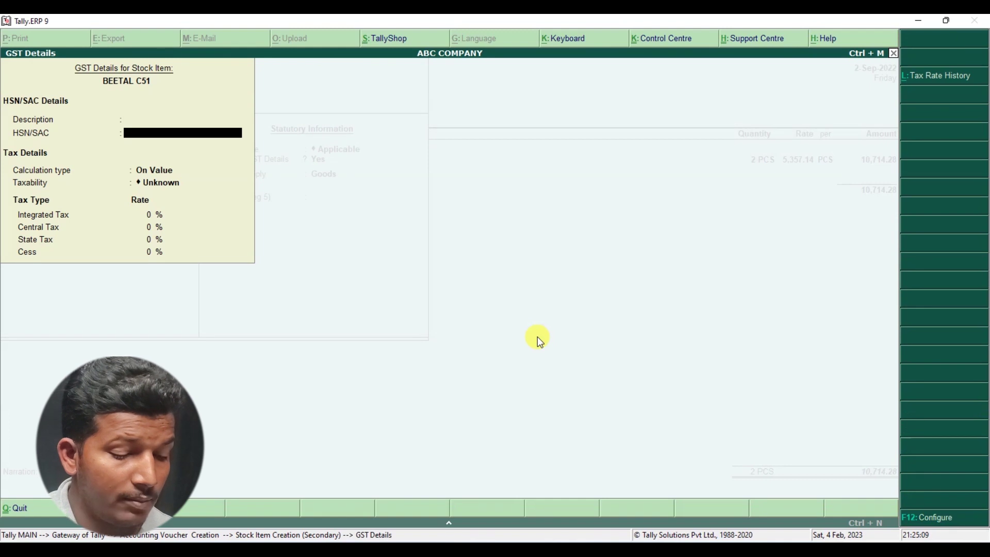
text(85)
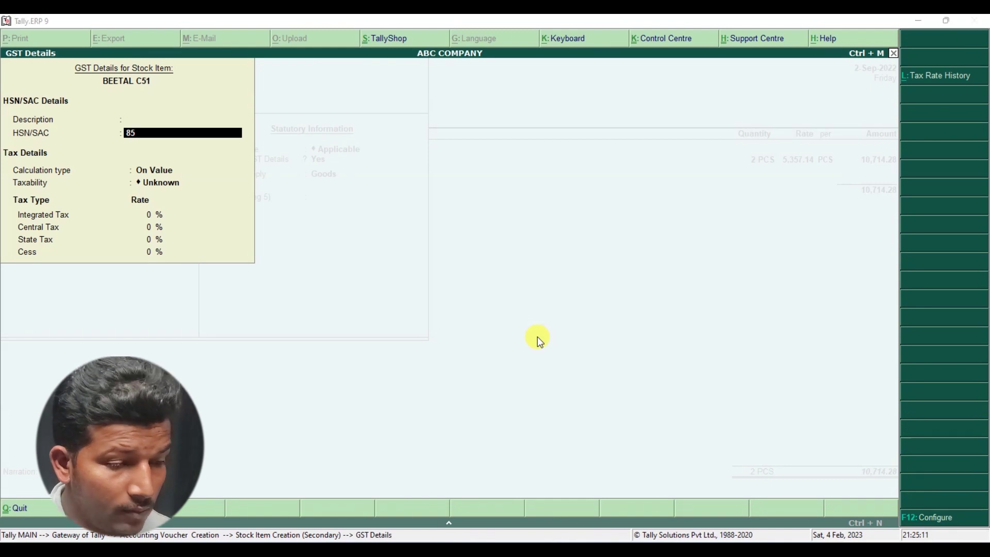
key(alt+Tab)
key(alt+Tab)
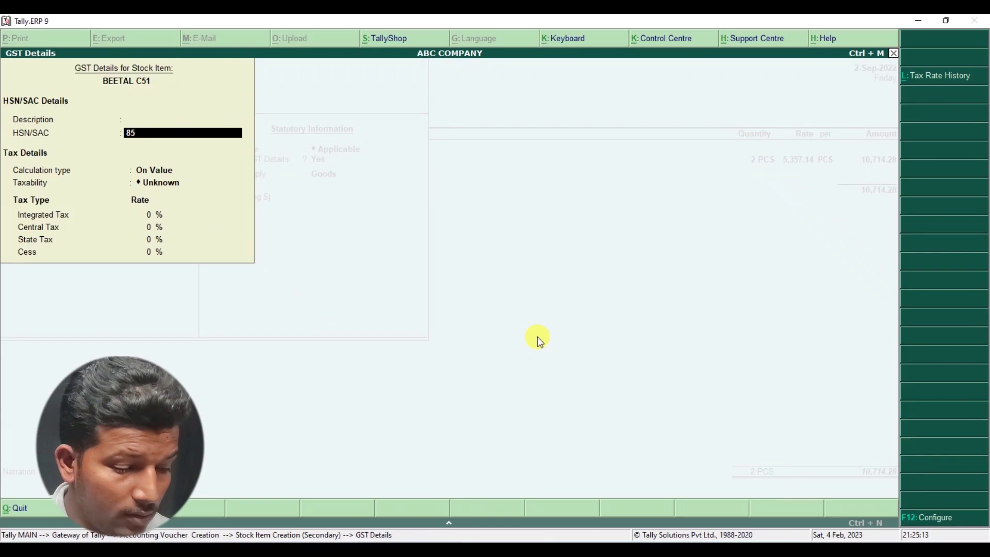
text(171290)
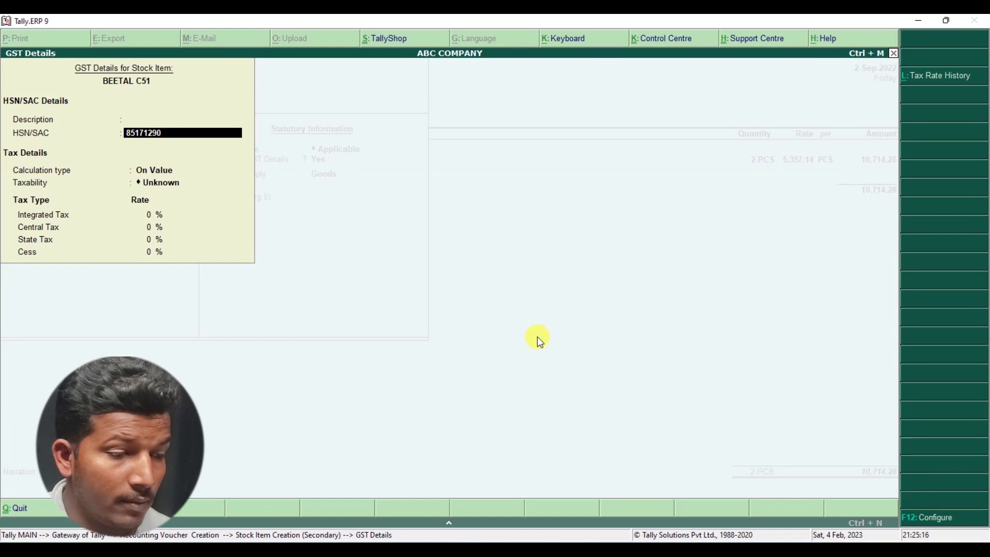
key(Return)
key(Return)
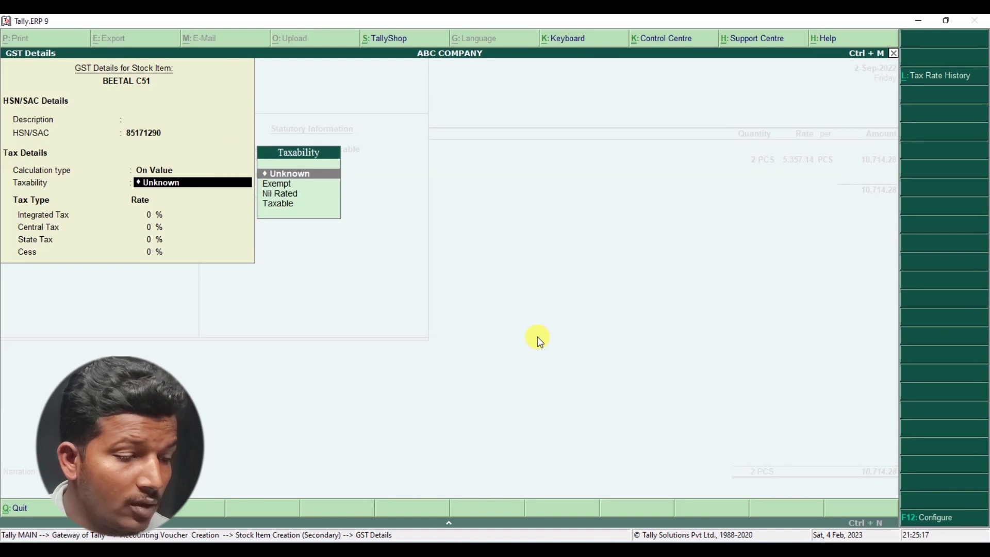
key(Down)
key(Down)
key(Down)
key(Return)
text(18)
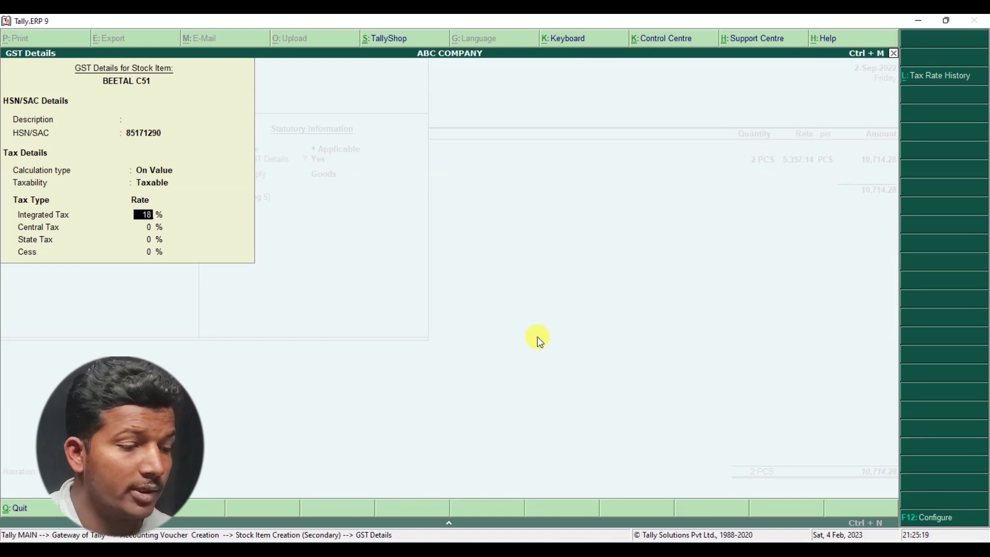
key(Return)
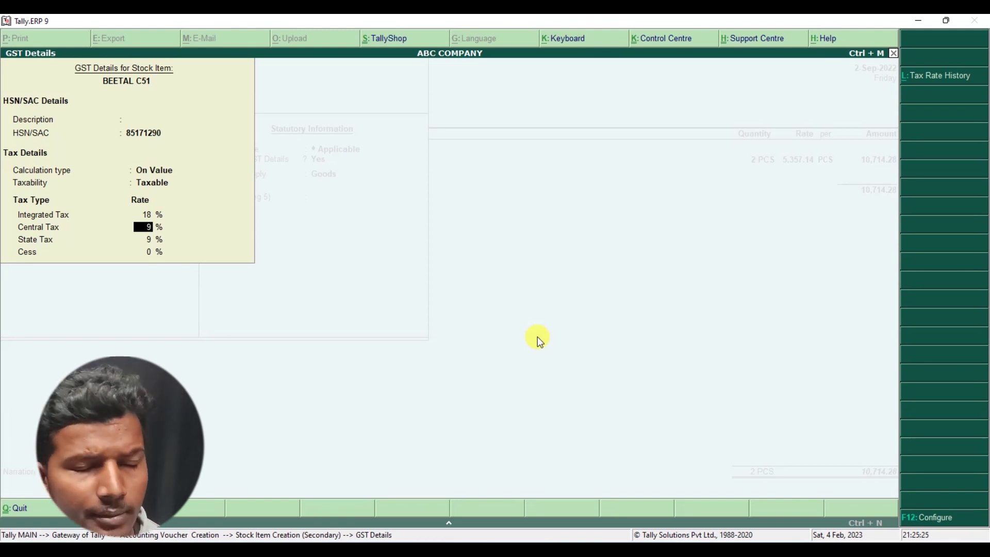
key(Return)
key(Return)
key(Return)
key(Return)
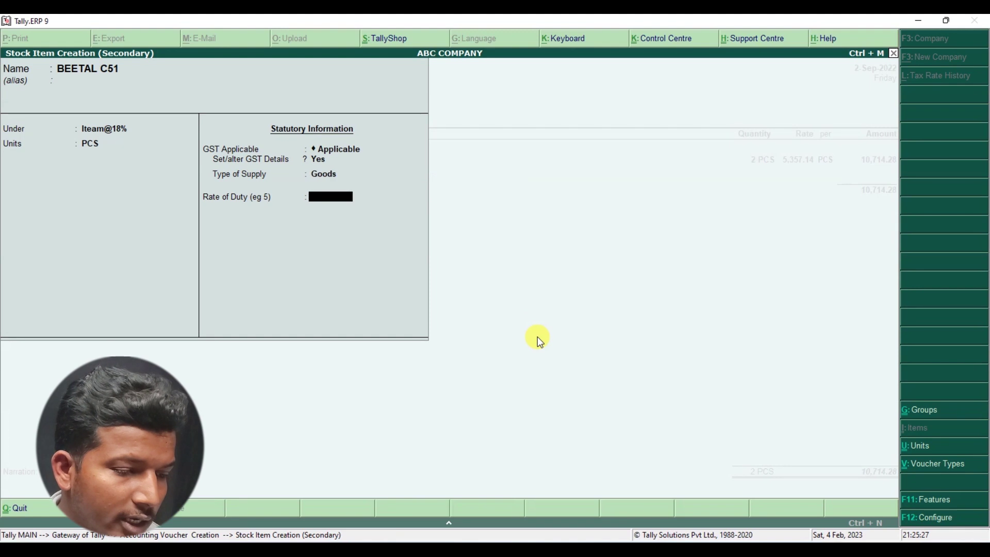
key(Return)
key(Return)
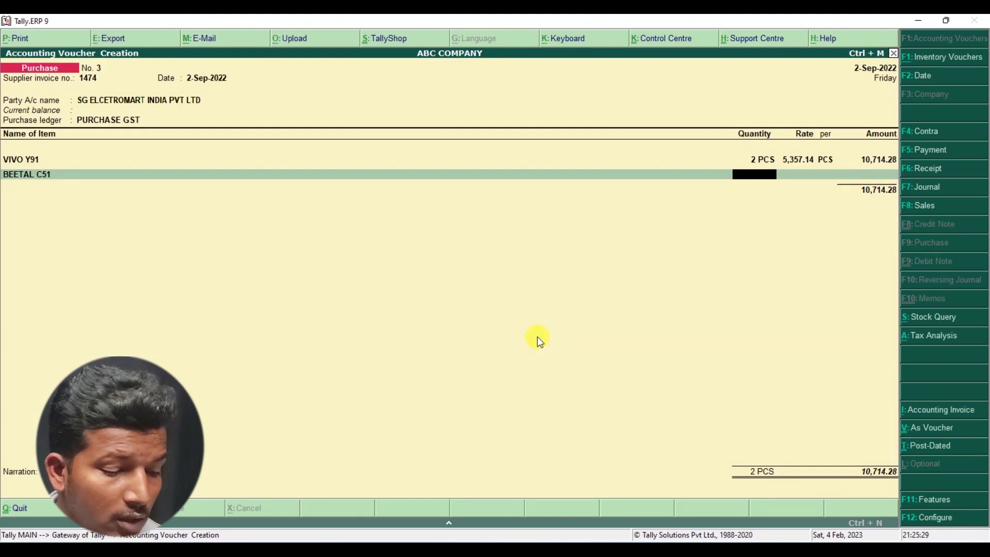
- Enter BEETAL C51 as 2 PCS at 805.08 (amount 1,610.16) and close the item list at 12,324.44
key(alt+Tab)
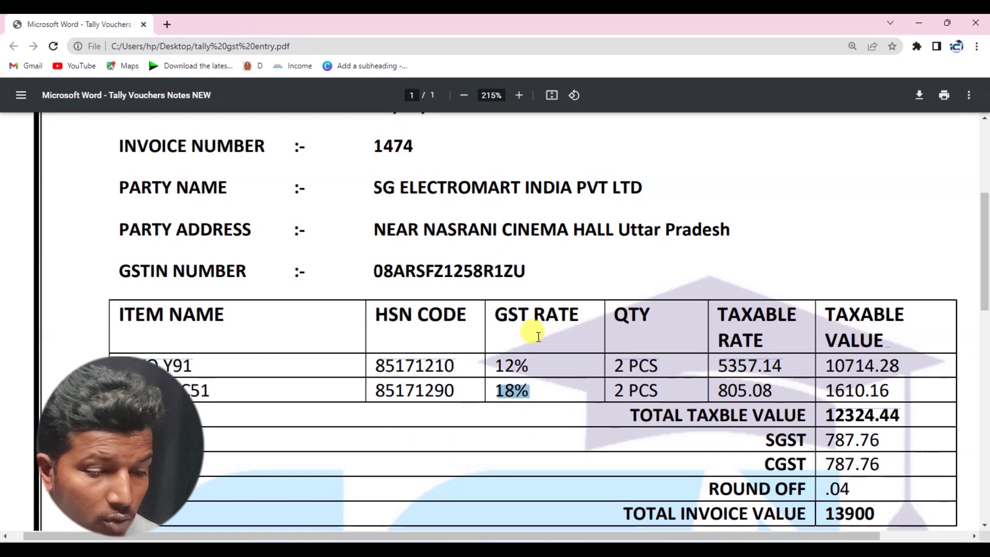
key(alt+Tab)
text(2)
key(Return)
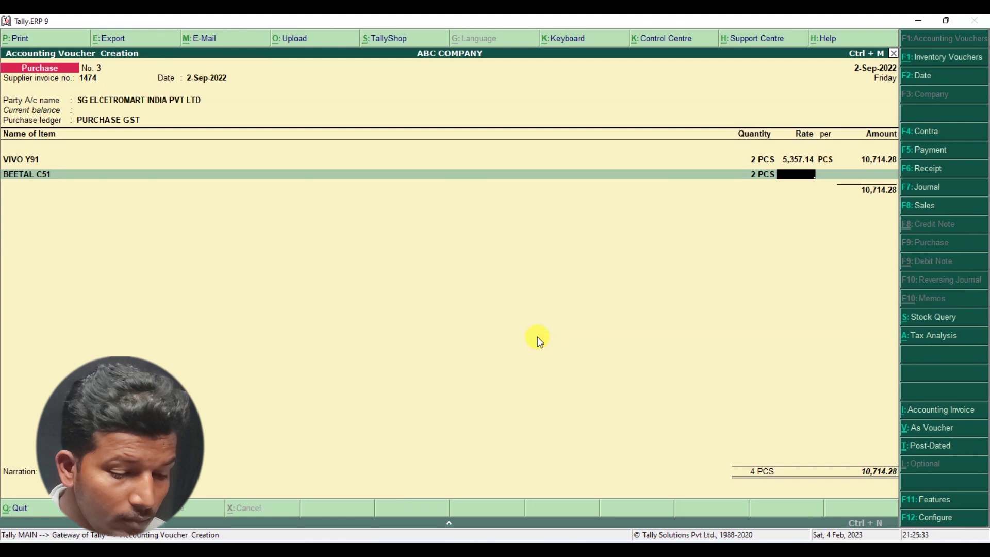
text(805.)
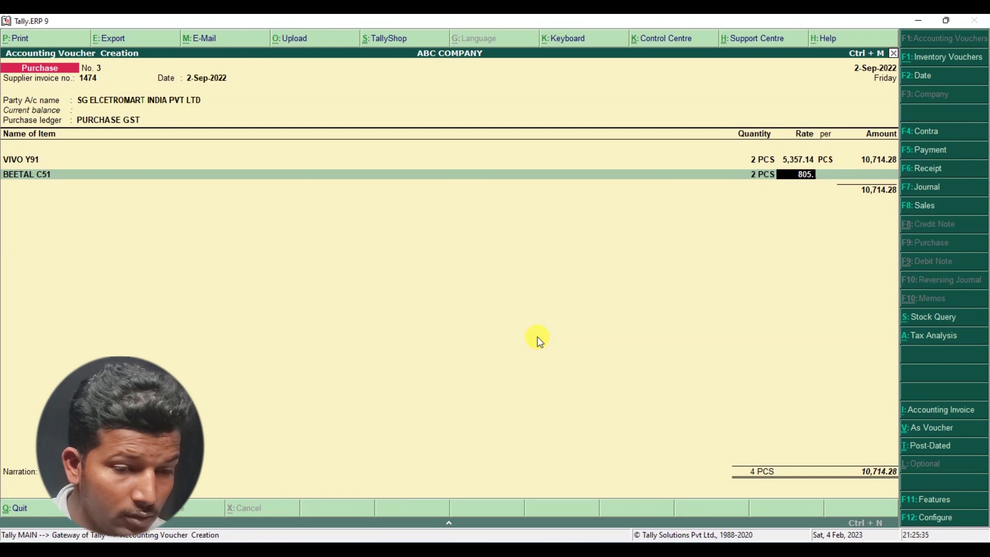
key(alt+Tab)
key(alt+Tab)
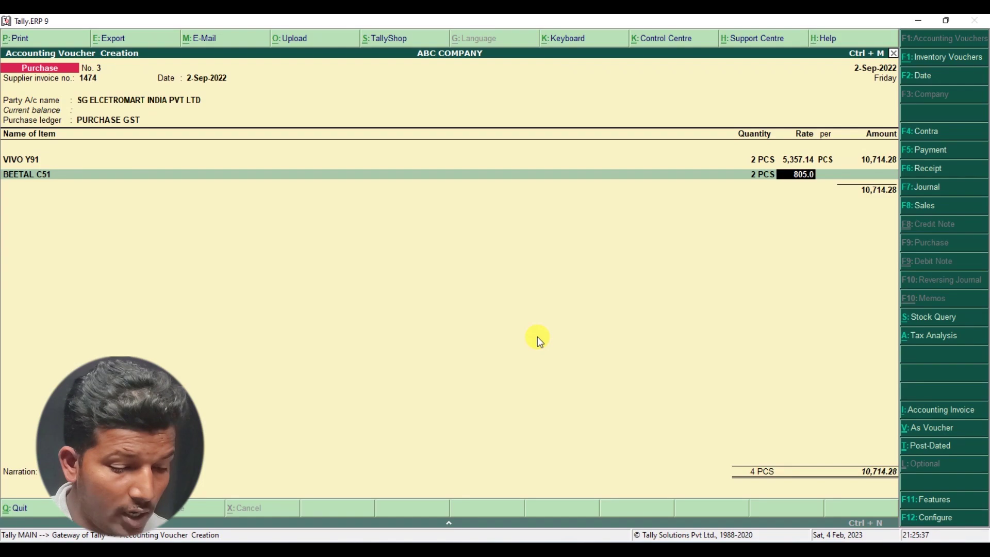
text(08)
key(Return)
key(Return)
key(alt+Tab)
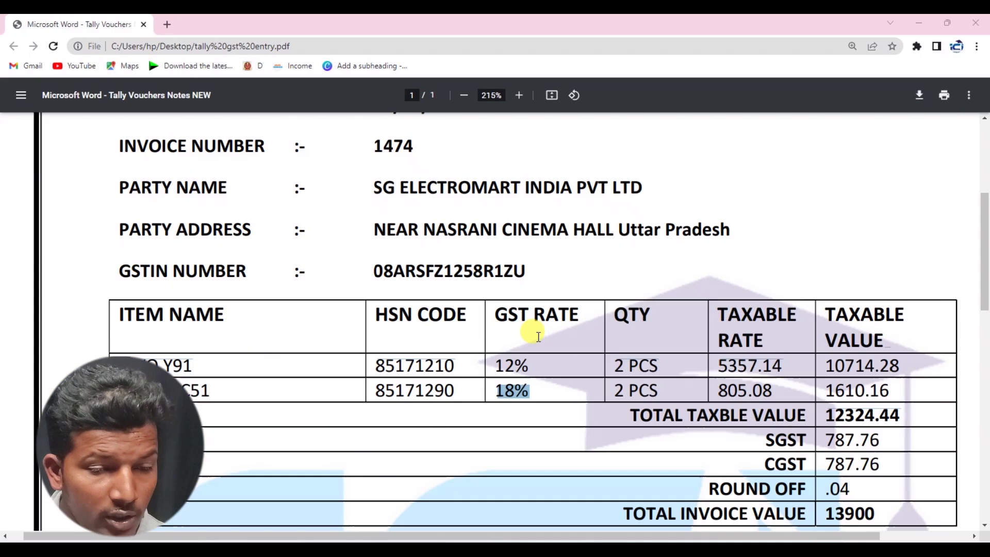
key(alt+Tab)
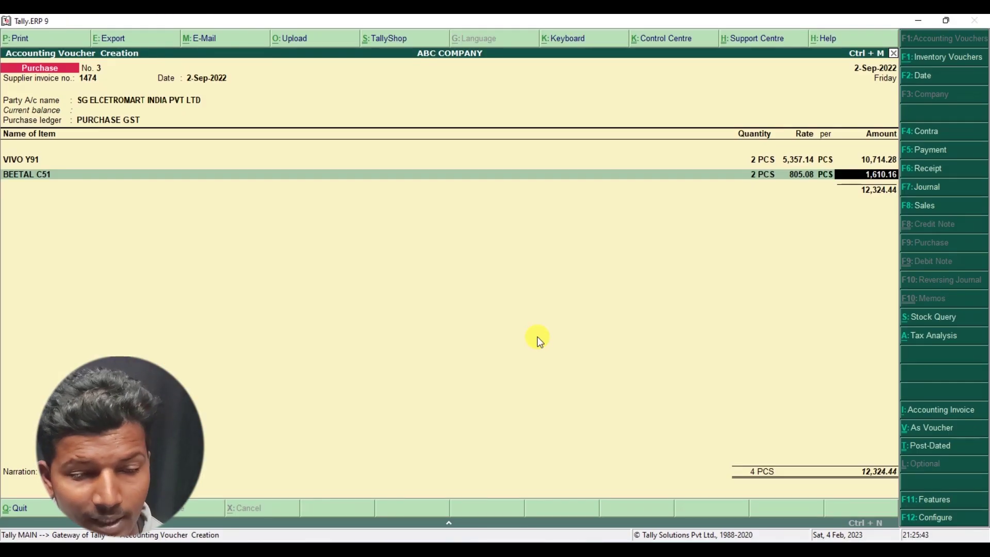
key(alt+Tab)
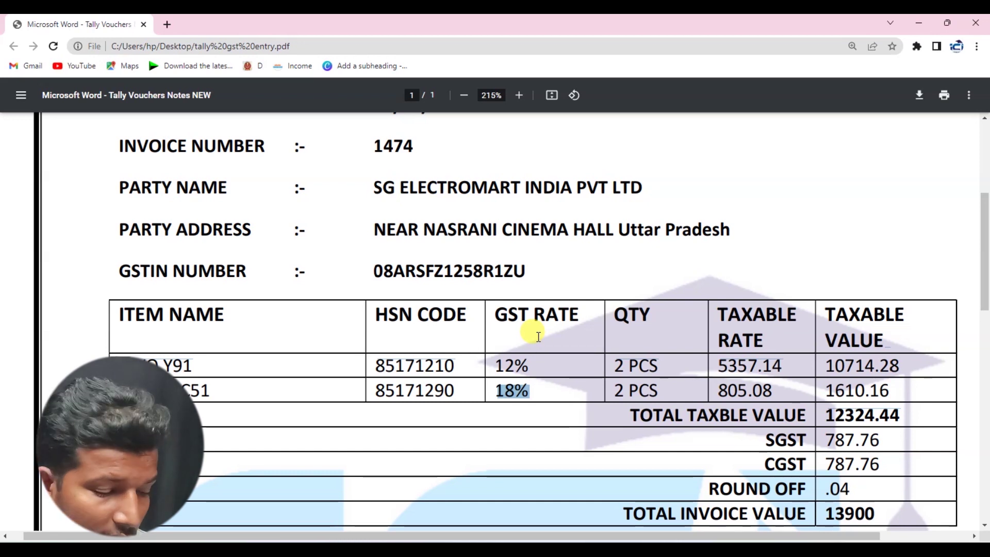
key(alt+Tab)
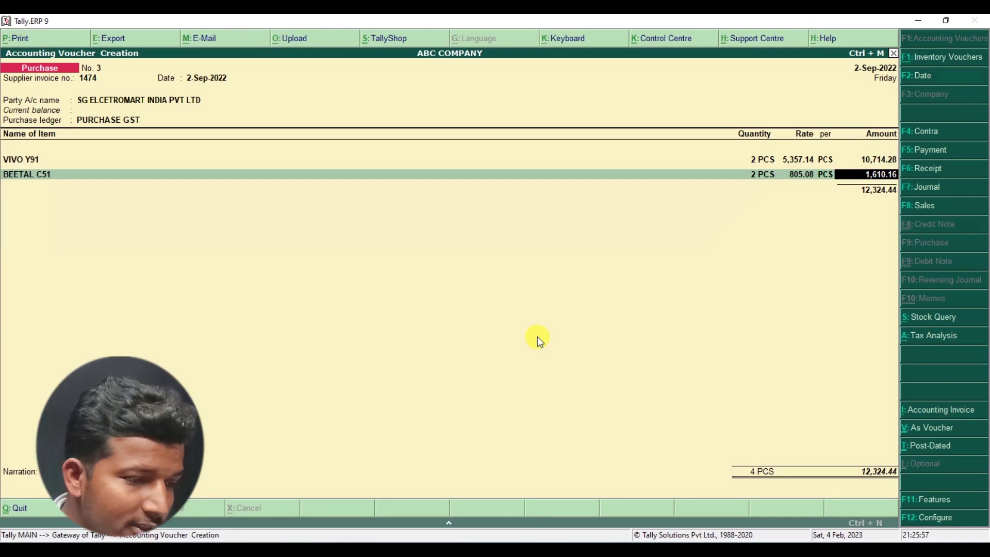
key(Return)
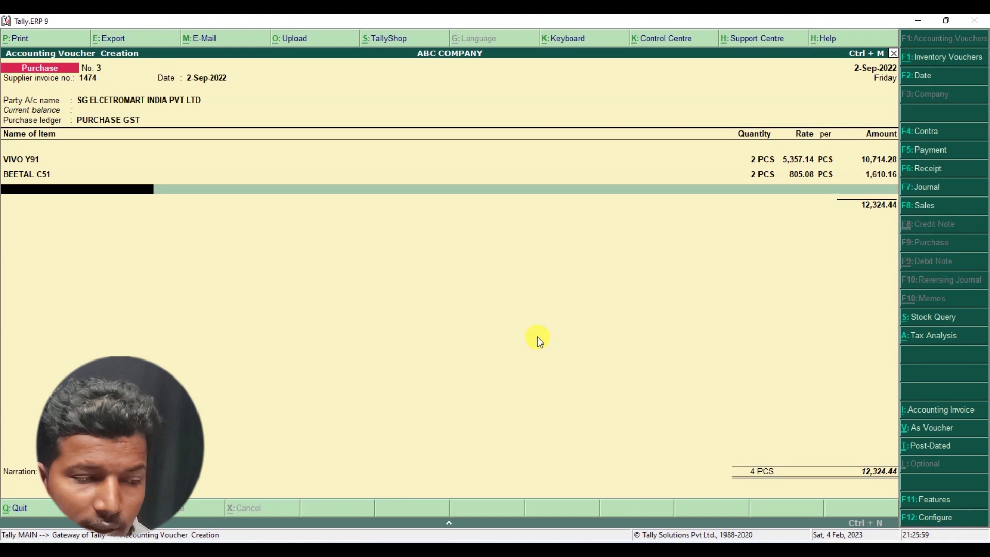
key(Return)
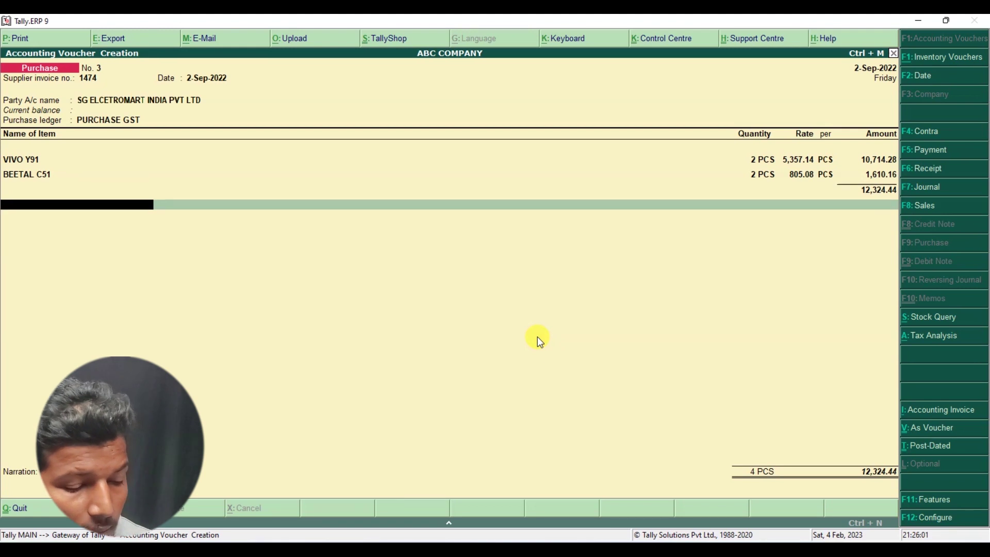
- Start a new ledger named SGST under the Duties & Taxes group
key(alt+c)
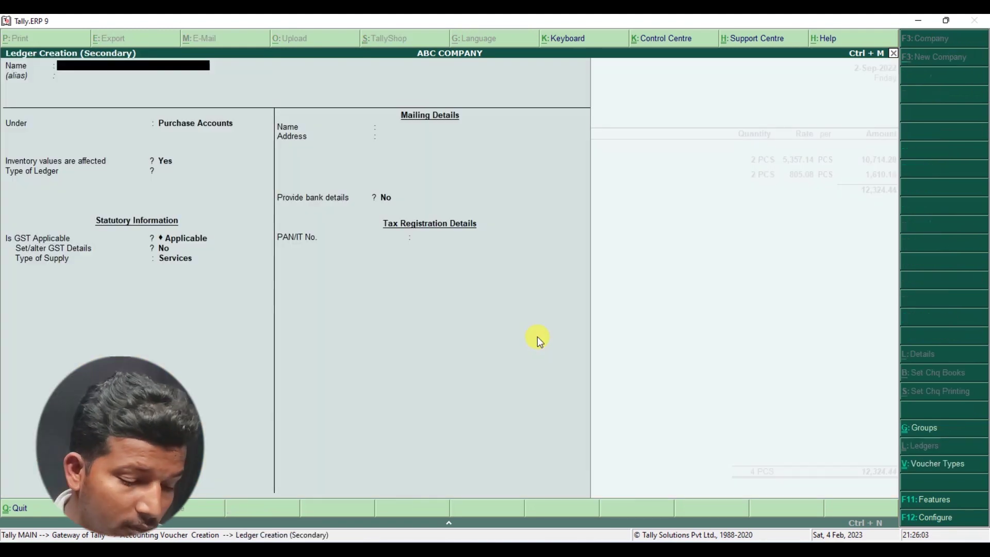
text(Sg)
key(BackSpace)
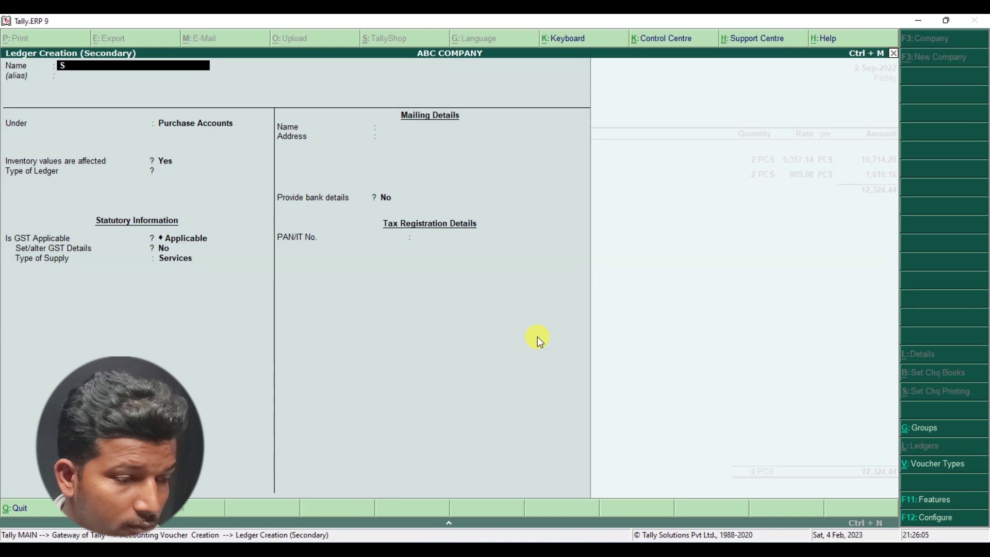
text(S)
key(BackSpace)
text(GST)
key(Return)
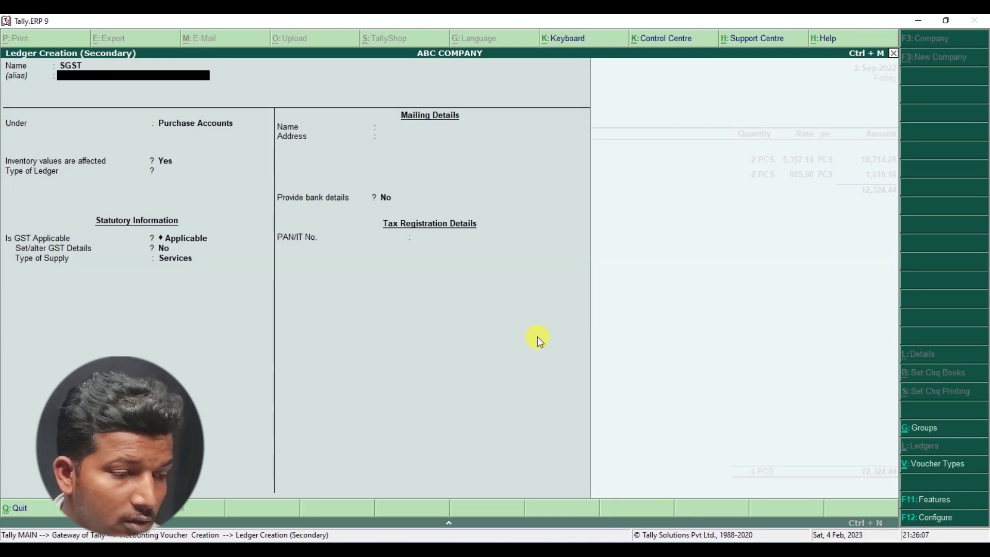
key(Return)
text(D)
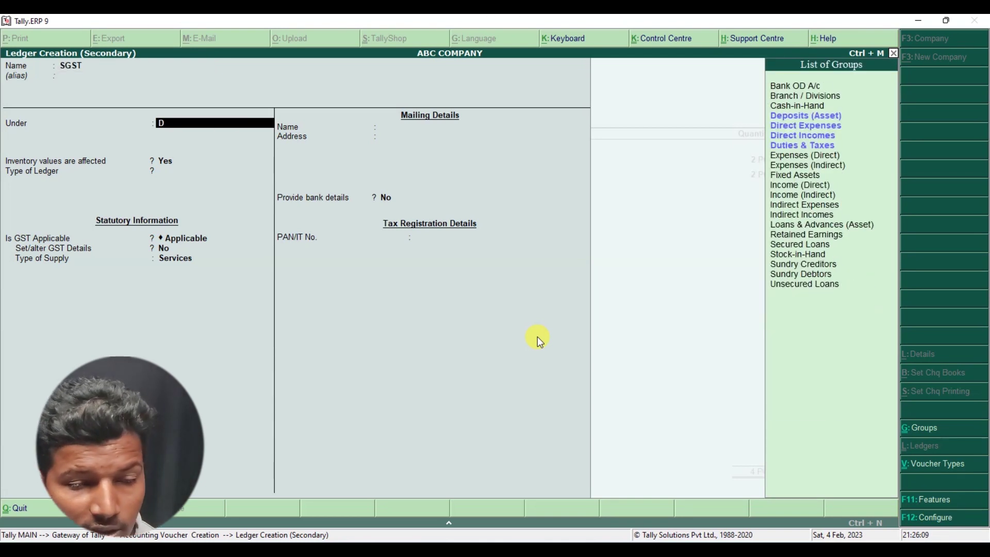
key(Down)
key(Down)
key(Down)
key(Down)
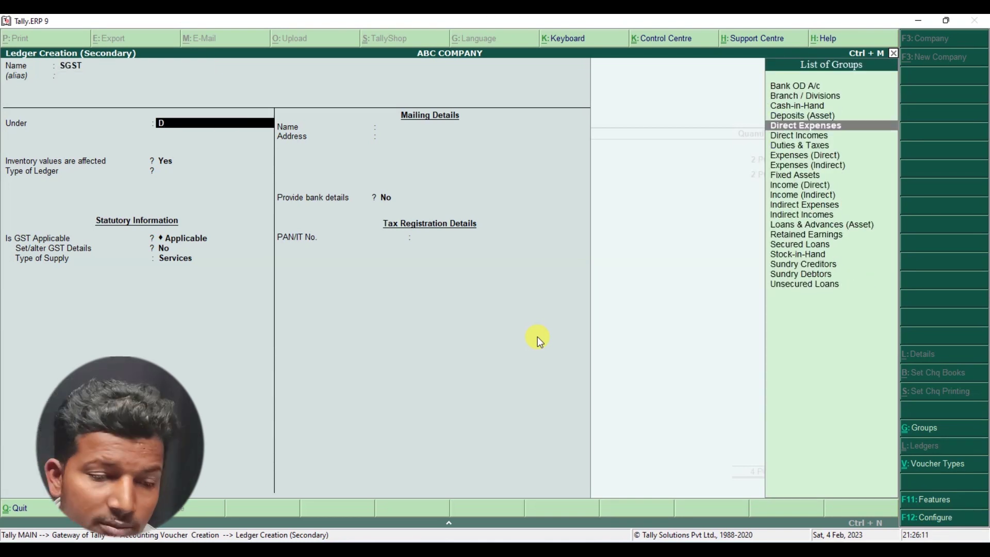
key(Return)
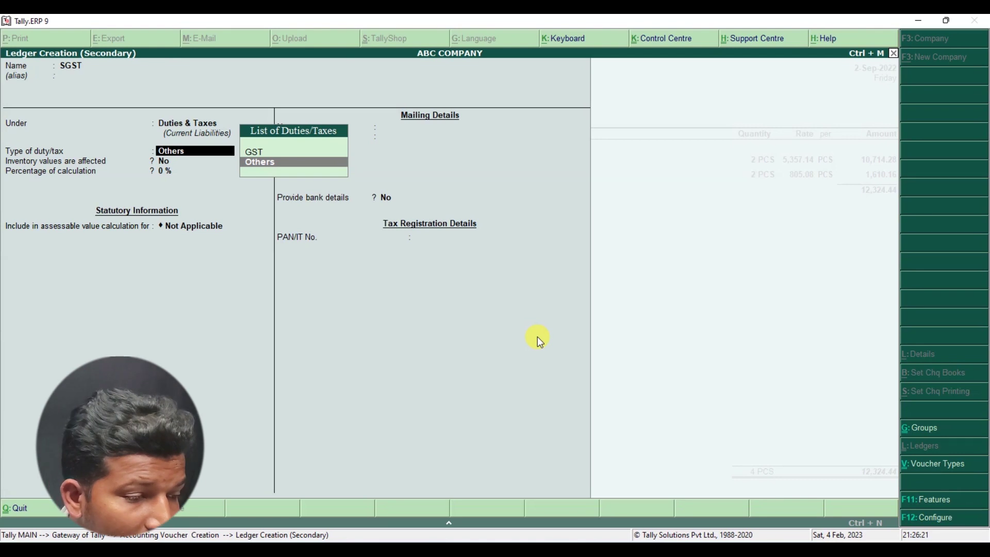
- Make SGST a GST State Tax ledger and add it to the voucher at 787.77
key(Up)
key(Return)
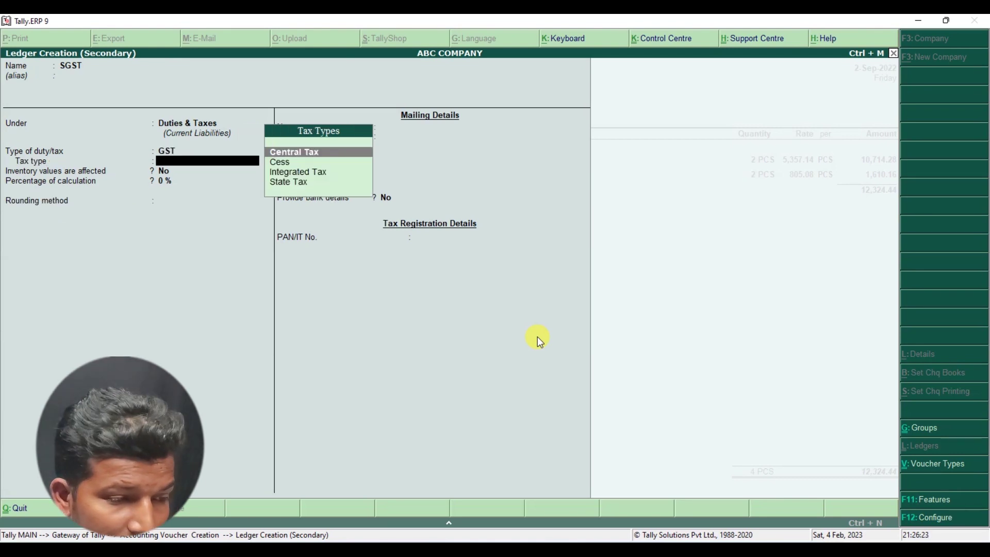
key(Down)
key(Down)
key(Down)
key(Return)
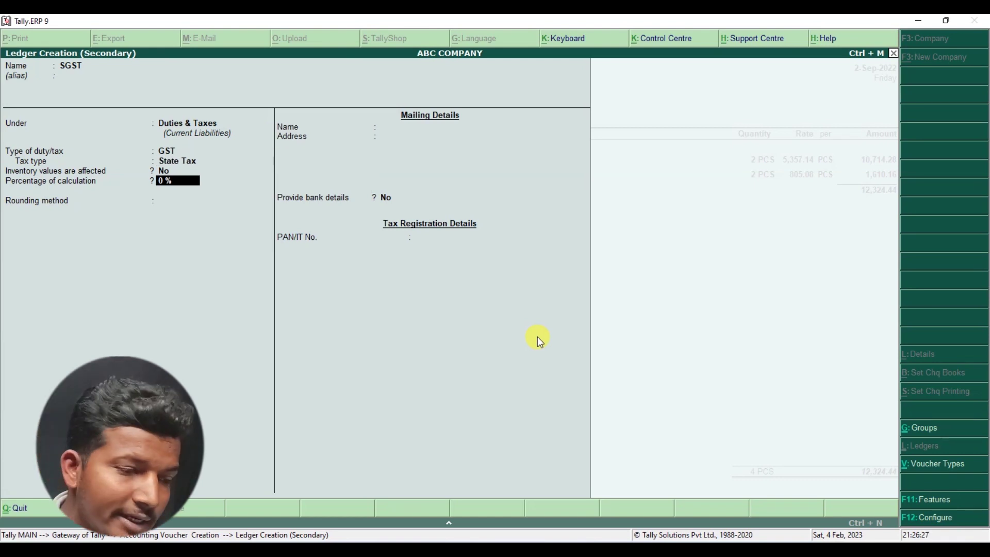
key(Return)
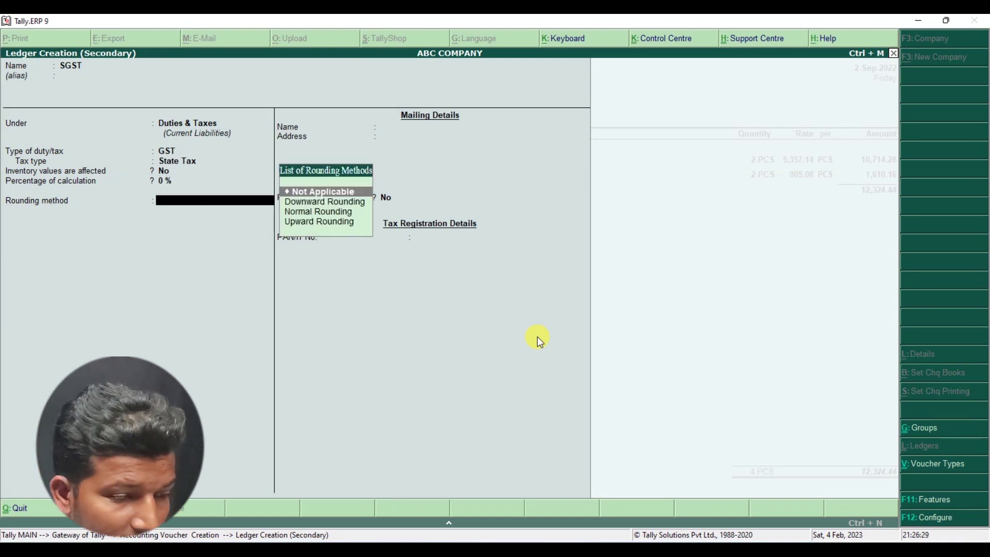
key(Return)
key(Return)
key(Return)
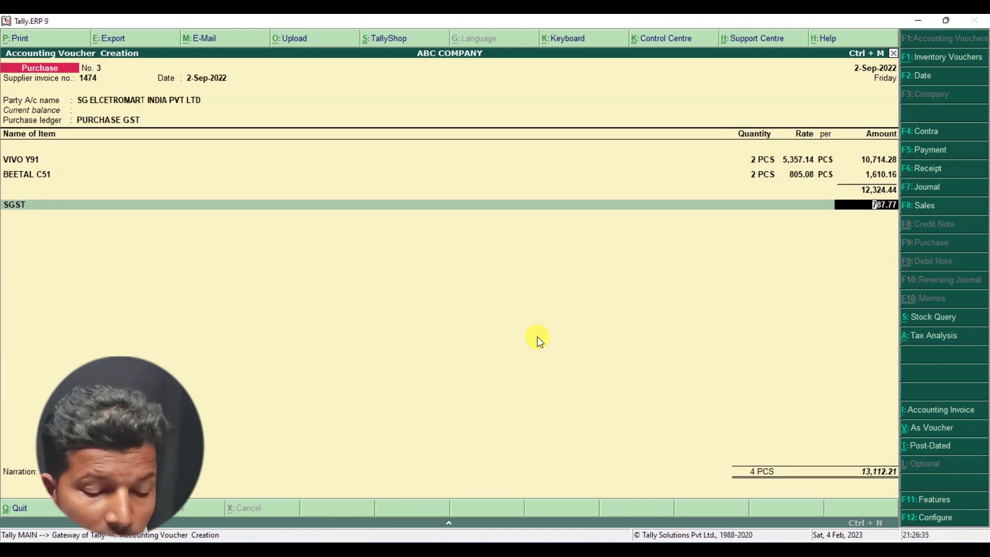
key(Return)
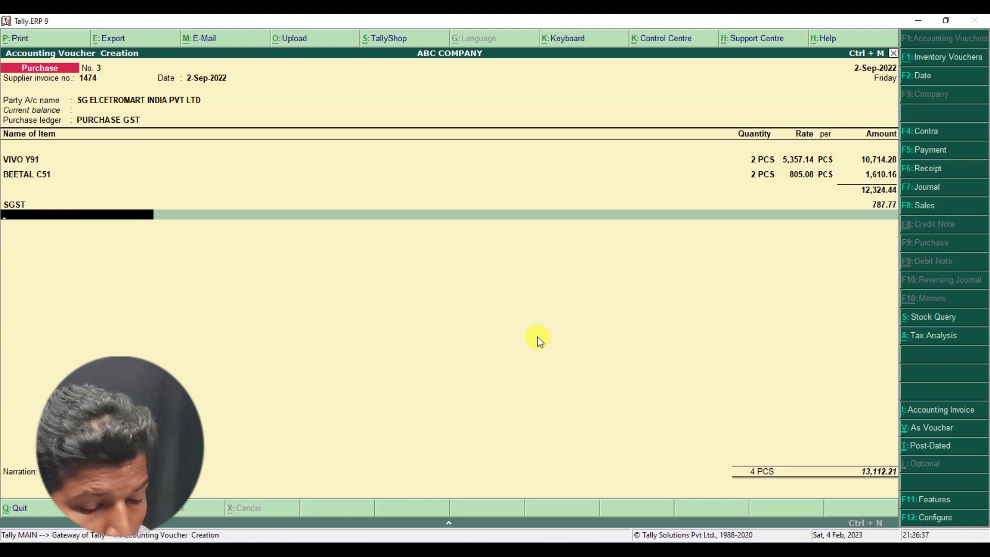
- Create a CGST ledger under Duties & Taxes as GST Central Tax and add it at 787.77
key(alt+c)
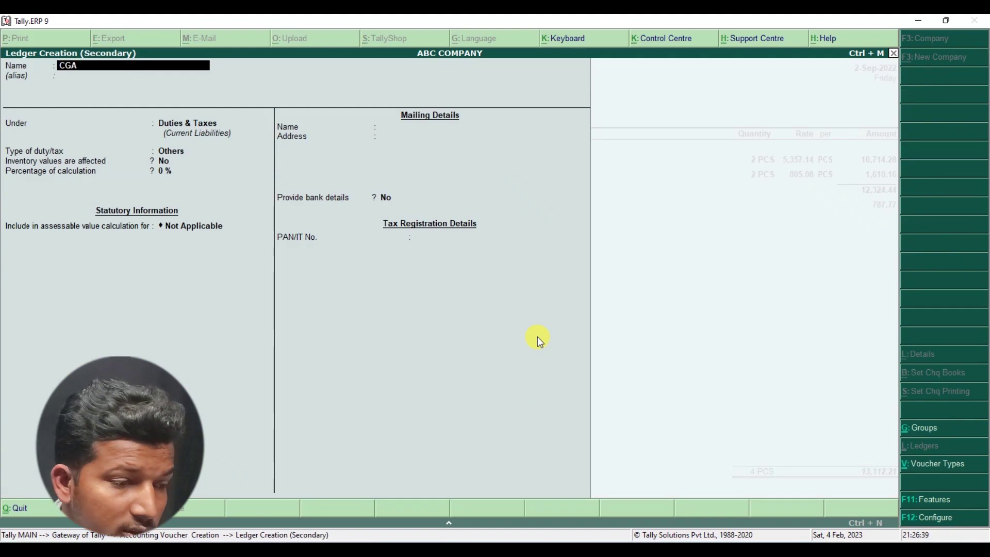
text(CGST)
key(Return)
key(Return)
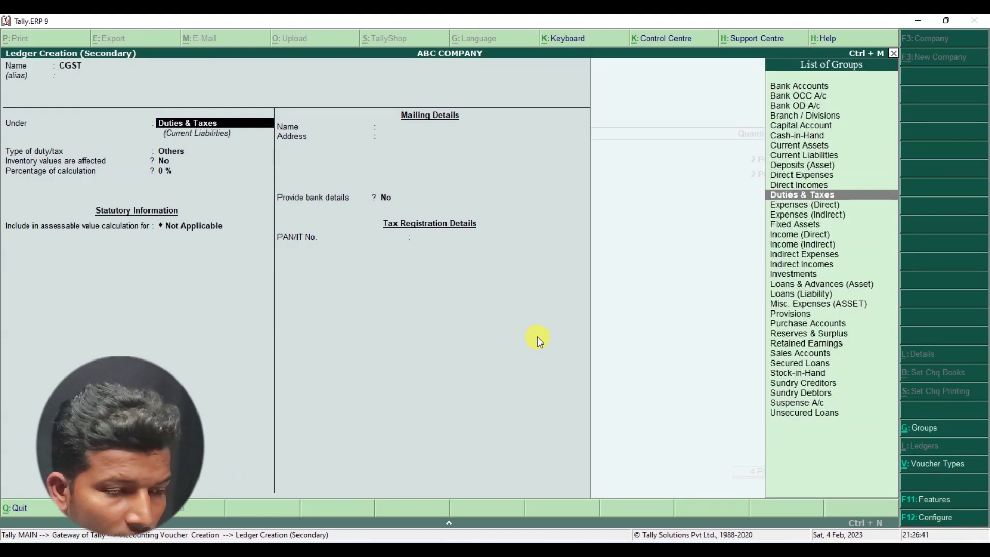
key(Return)
key(Up)
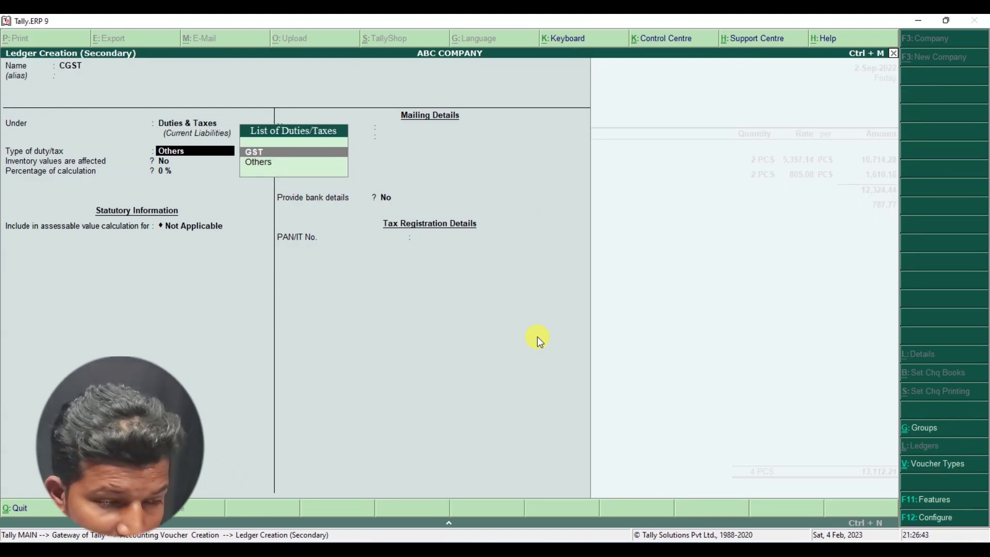
key(Return)
key(Return)
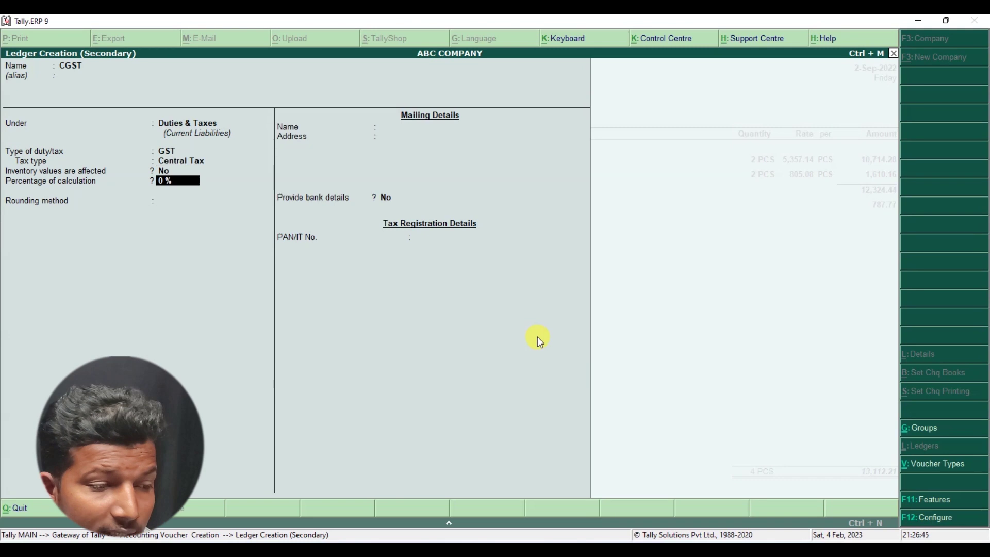
key(BackSpace)
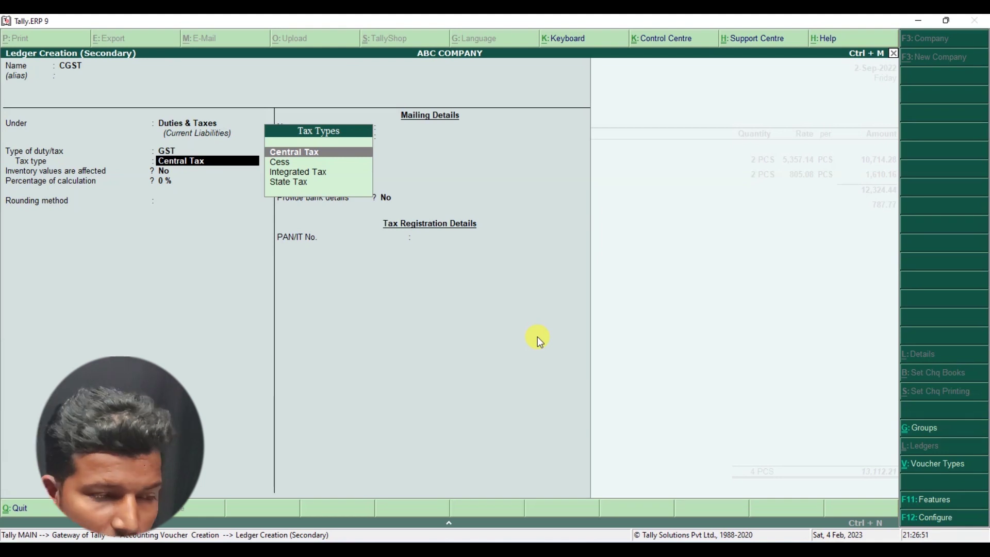
key(Return)
key(Return)
key(Return)
key(Return)
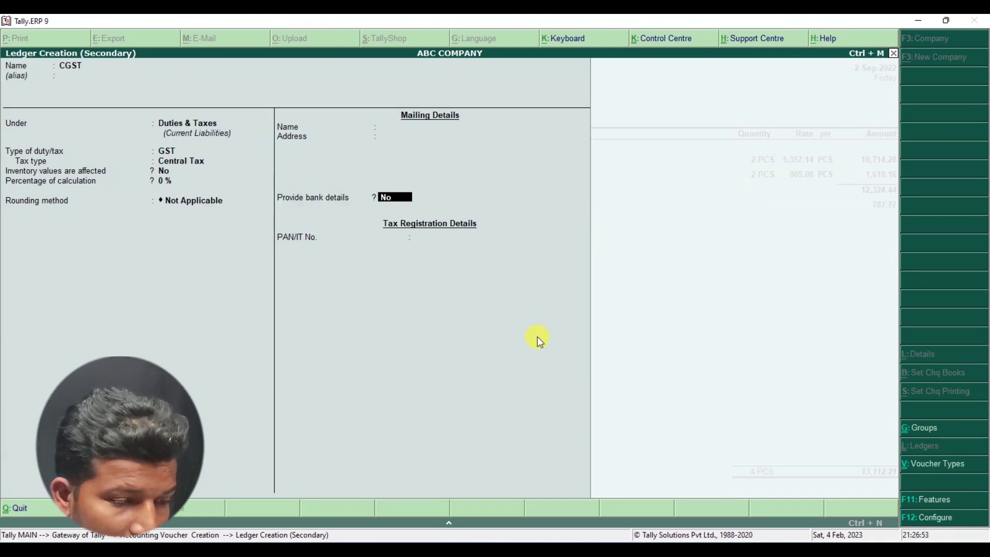
key(Return)
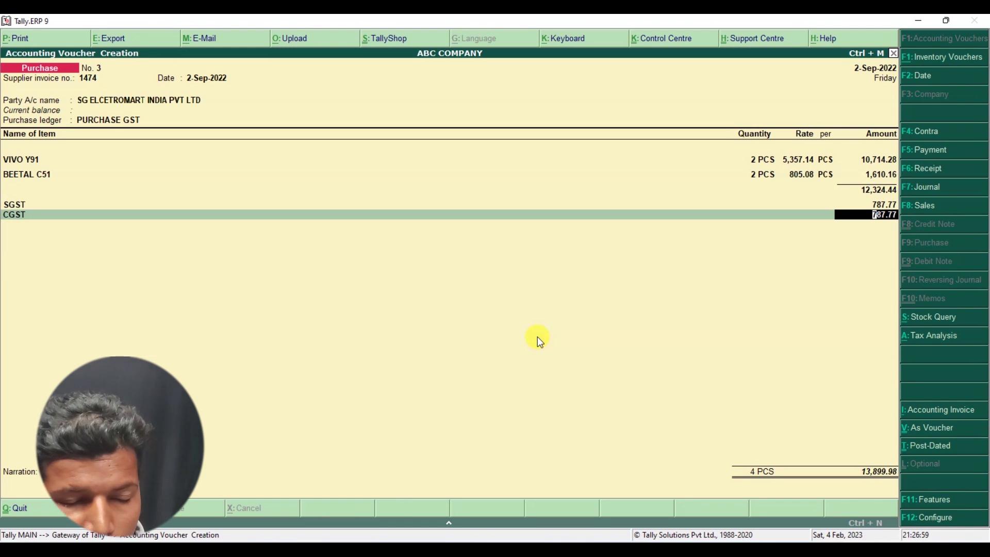
key(Return)
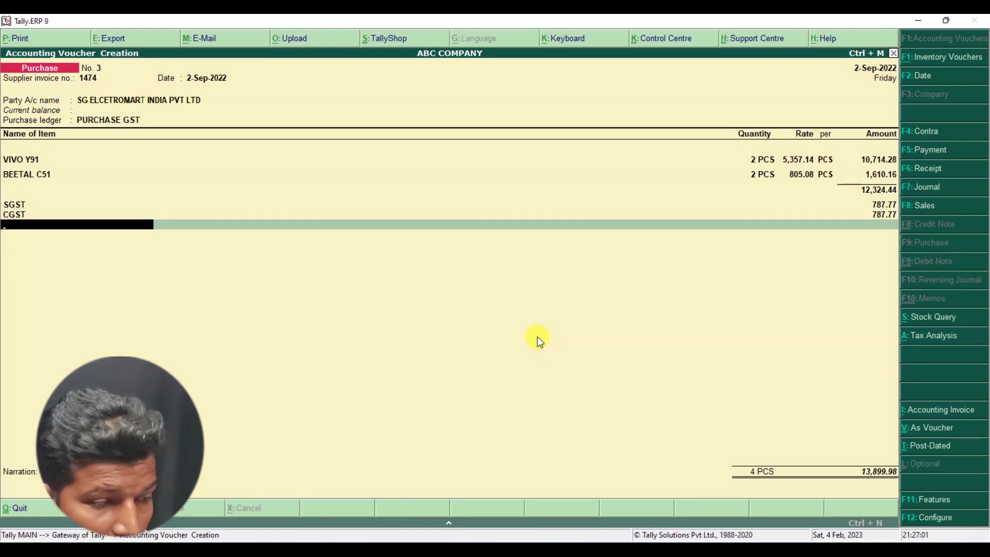
key(alt+Tab)
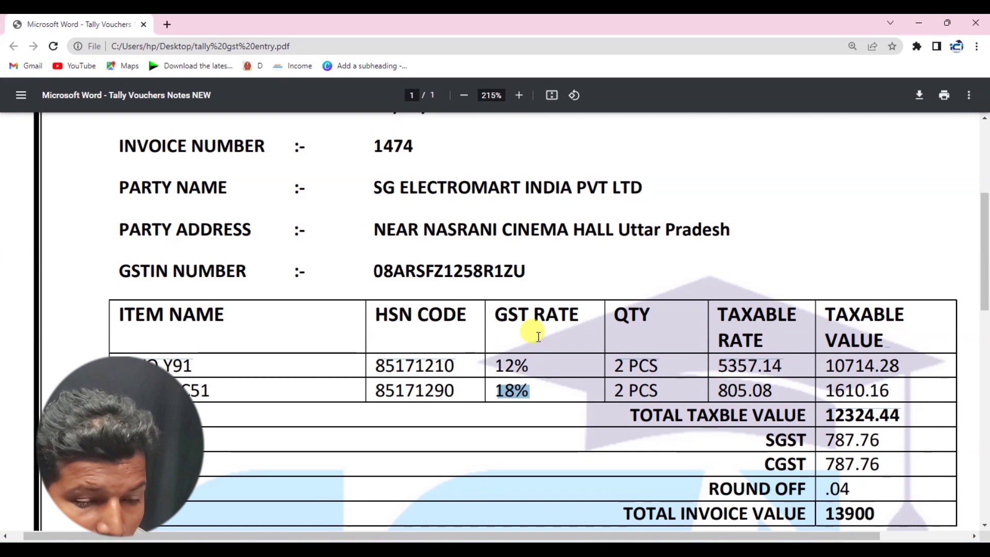
- Return from the invoice PDF to purchase voucher No. 3 in Tally
key(alt+Tab)
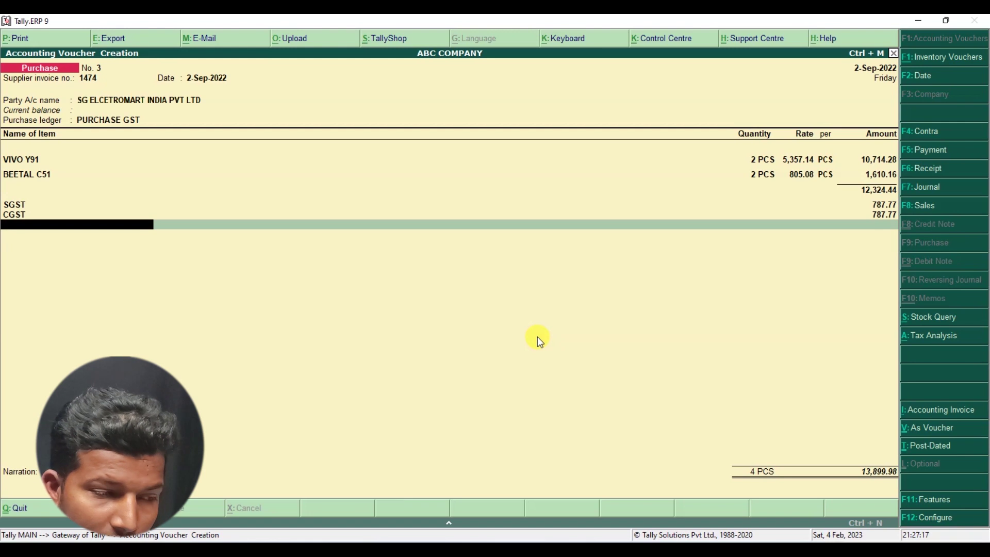
- Try creating a ROUND OFF ledger, then abandon it because the name already exists
key(alt+c)
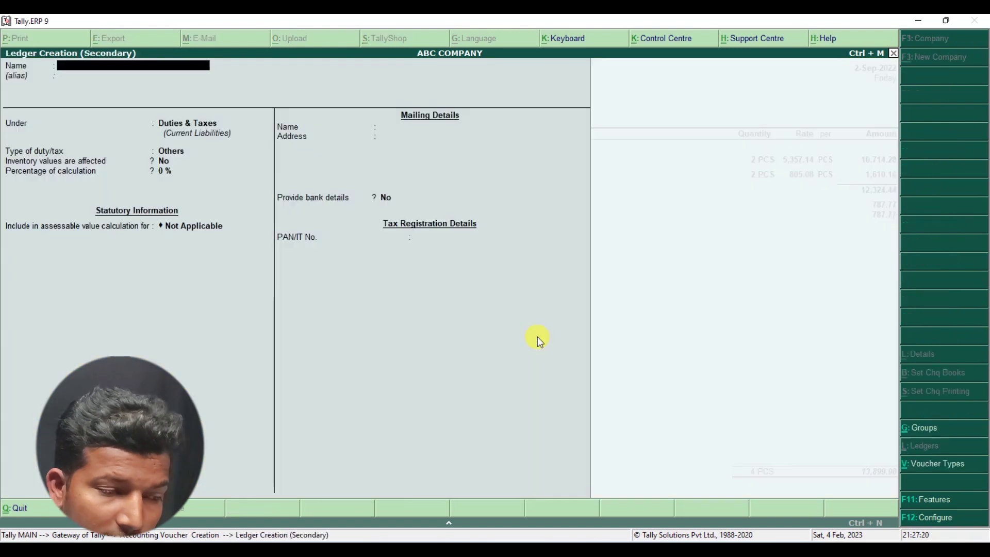
text(ROU)
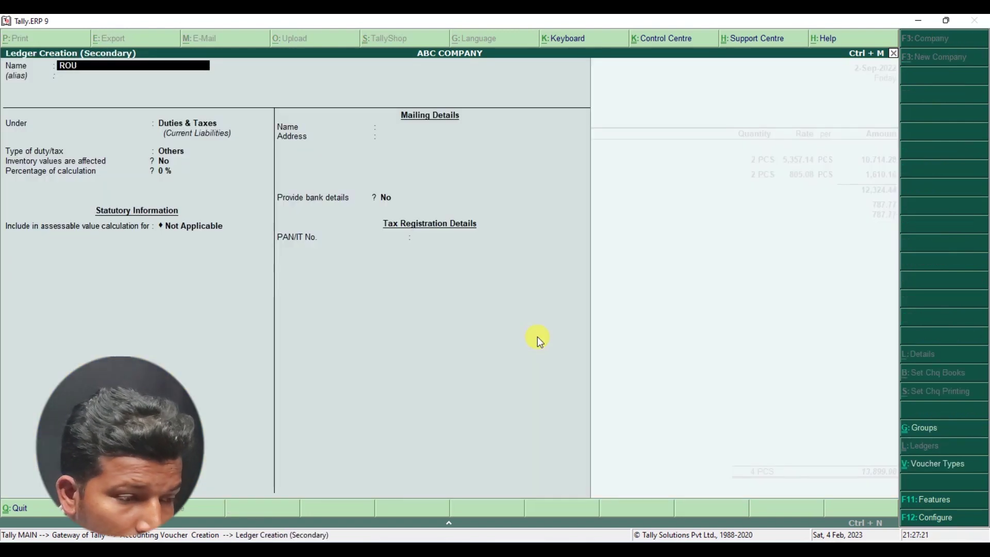
text(ND OFF)
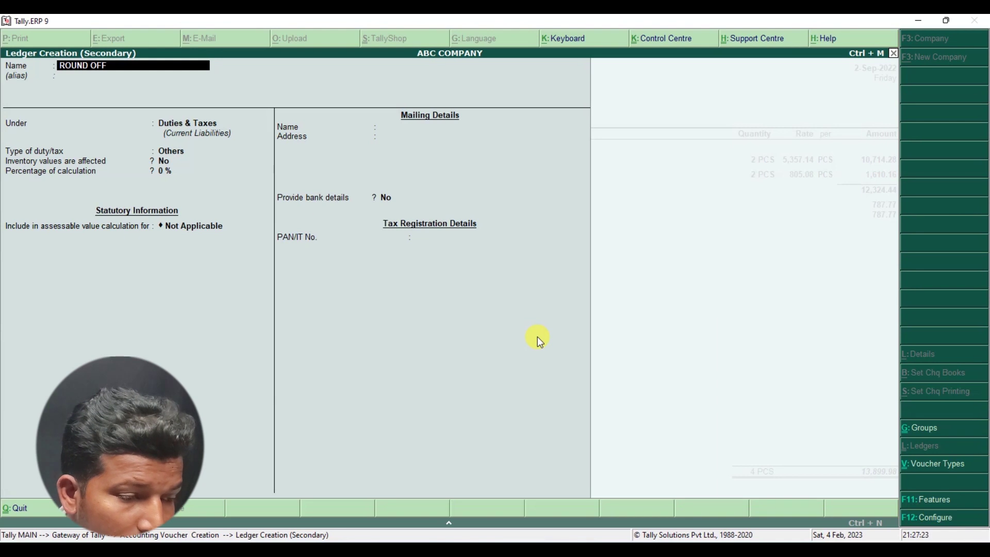
key(Return)
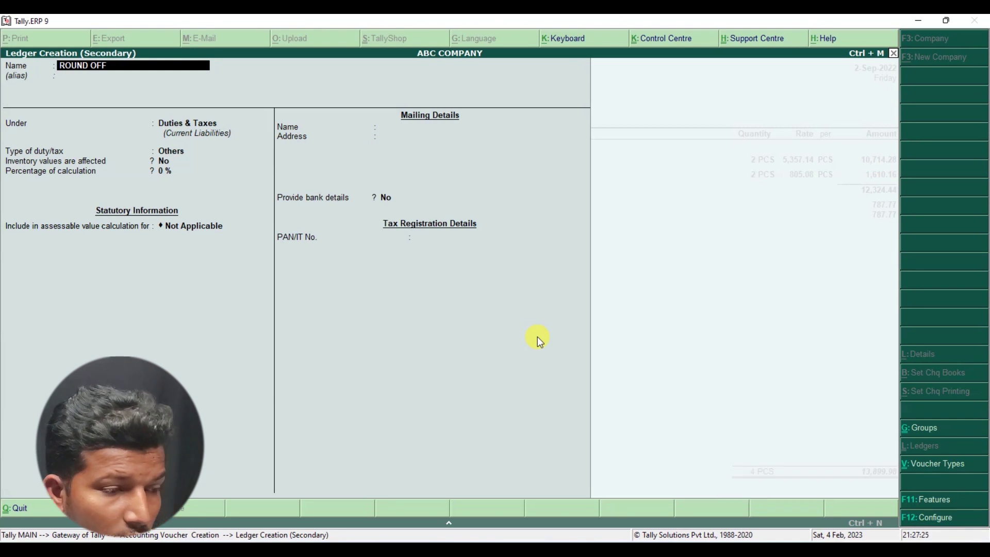
key(BackSpace)
key(BackSpace)
key(BackSpace)
key(BackSpace)
key(BackSpace)
key(BackSpace)
key(BackSpace)
key(BackSpace)
key(BackSpace)
key(Escape)
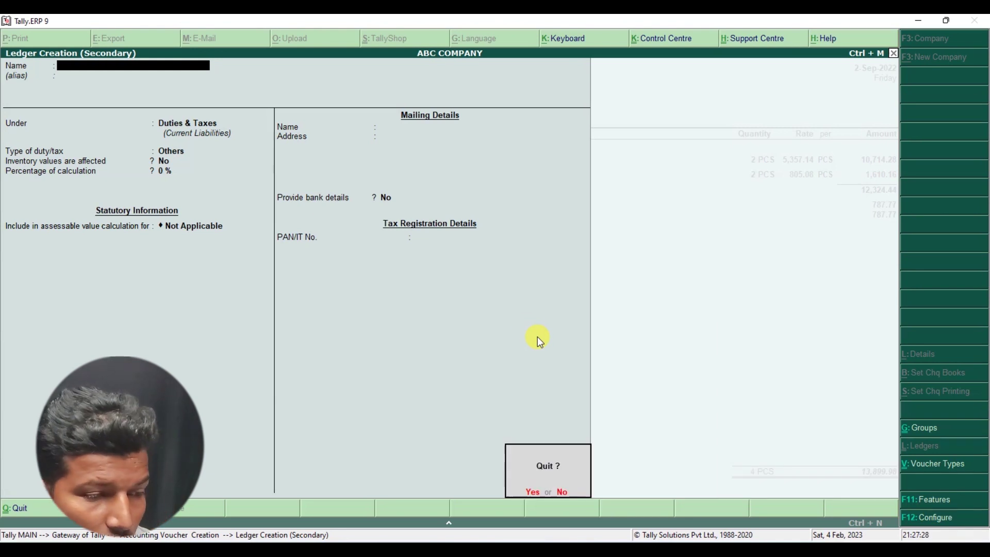
key(y)
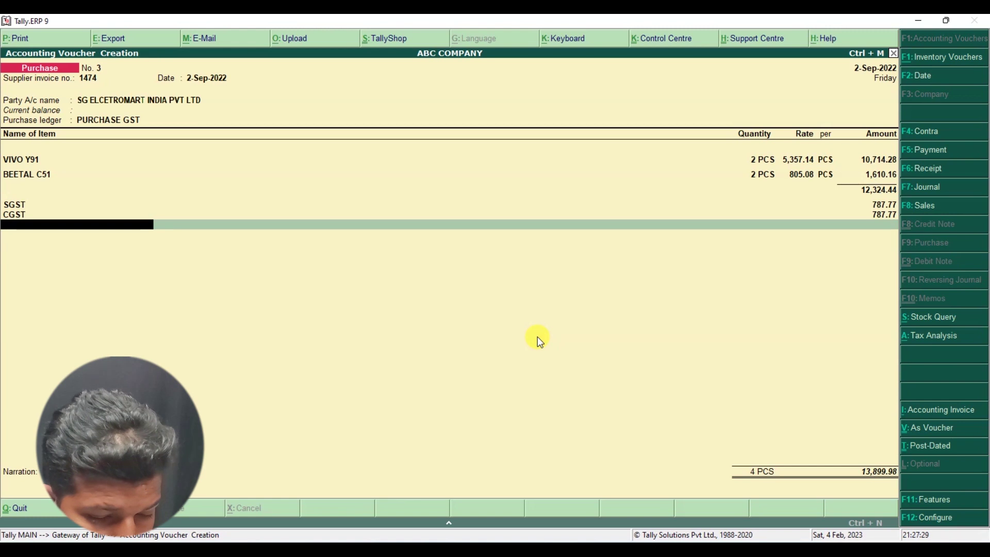
- Delete the existing Round Off ledger and move to a blank ledger line below CGST
text(R)
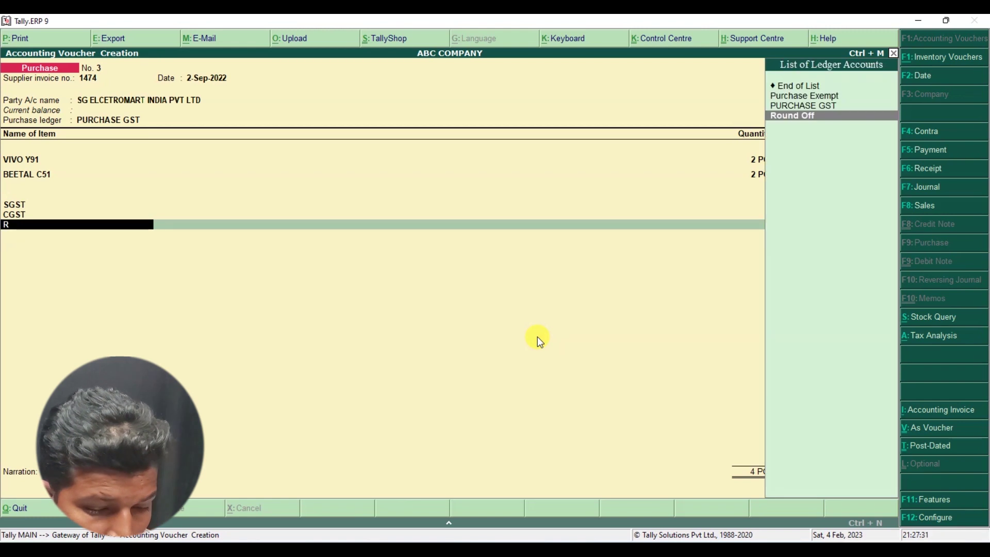
key(Return)
key(BackSpace)
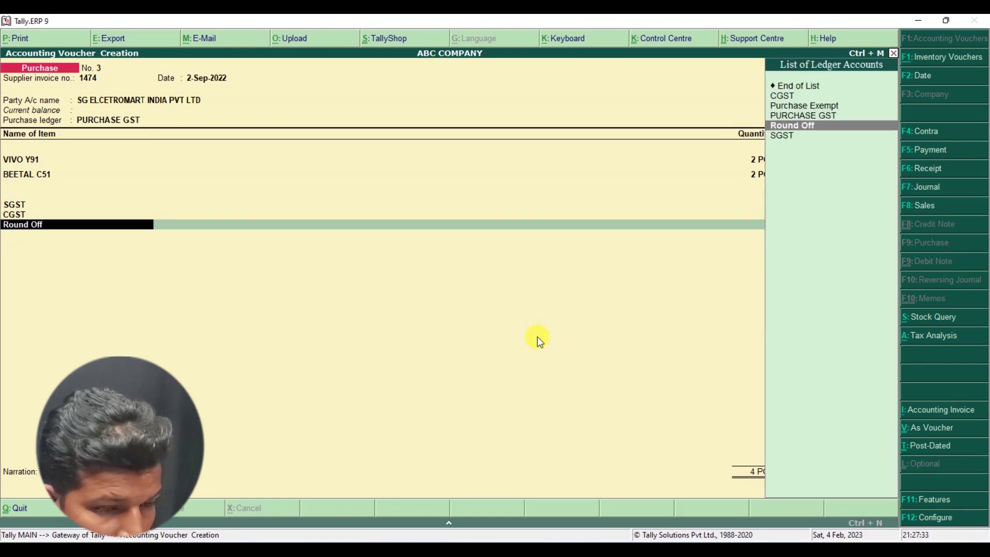
key(ctrl+Return)
key(super)
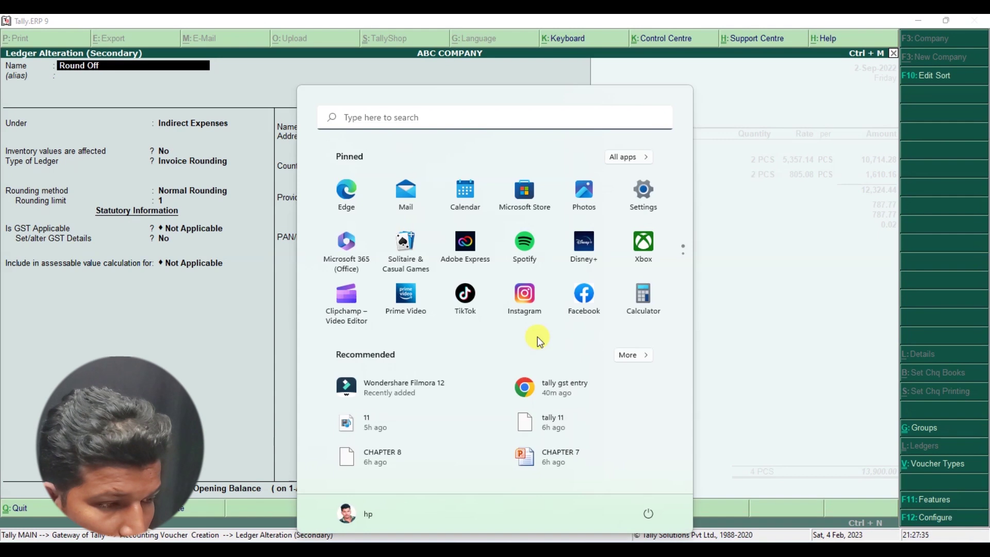
key(Escape)
key(Escape)
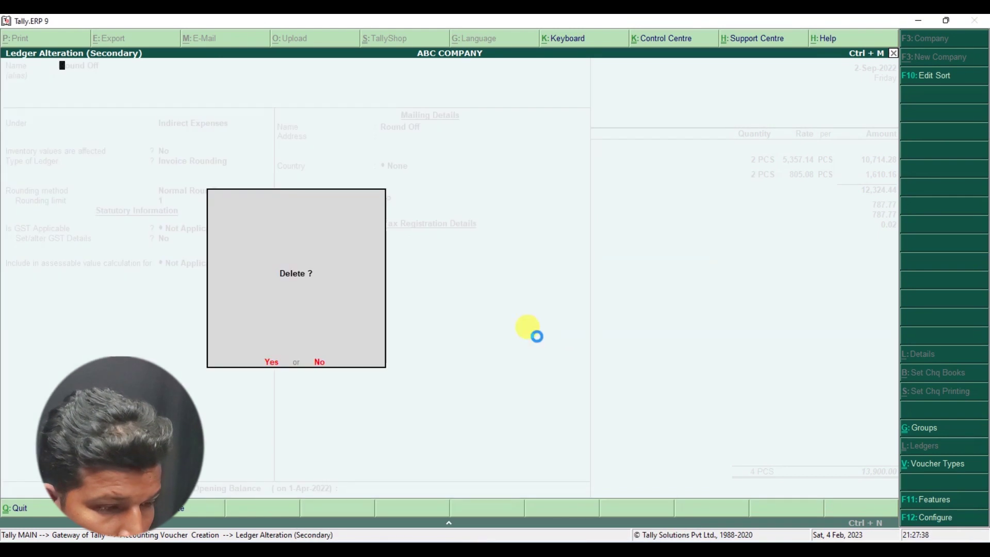
key(y)
key(Return)
key(Return)
key(Return)
key(Return)
key(Return)
key(Return)
key(Return)
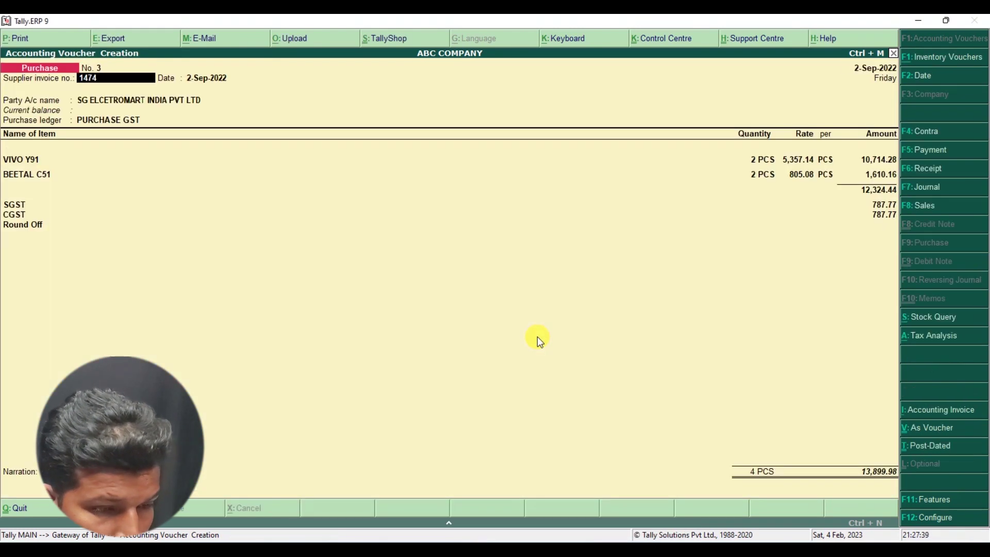
key(Return)
key(Return)
key(Return)
key(Return)
key(Return)
key(Return)
key(Return)
key(Return)
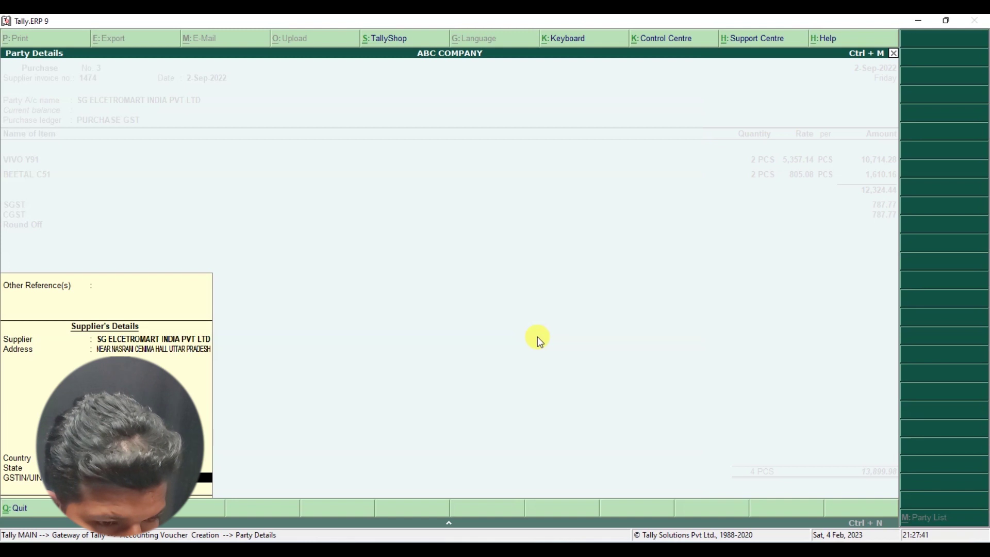
key(Return)
key(Return)
key(Return)
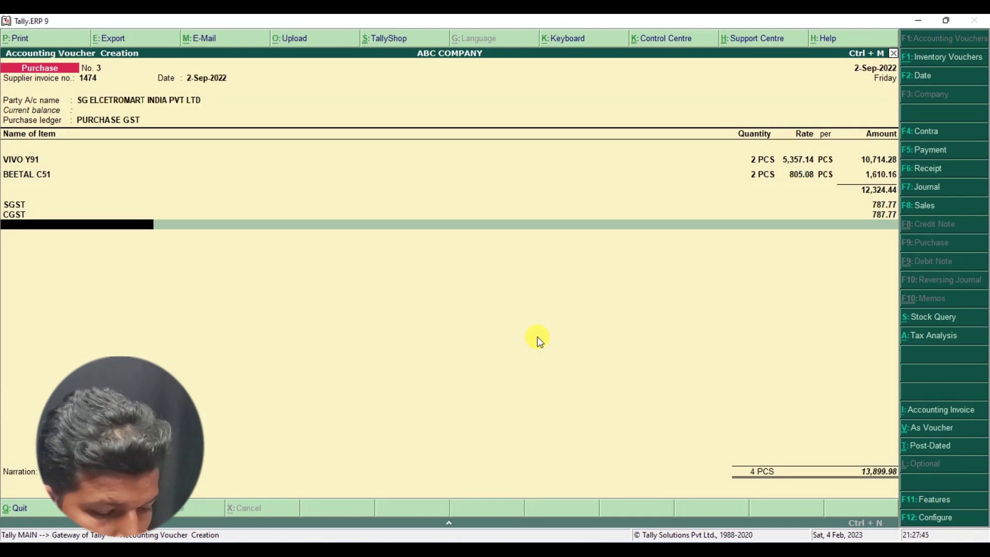
- Create a new ledger named ROUND OFF under the Indirect Expenses group
key(alt+c)
text(ROU)
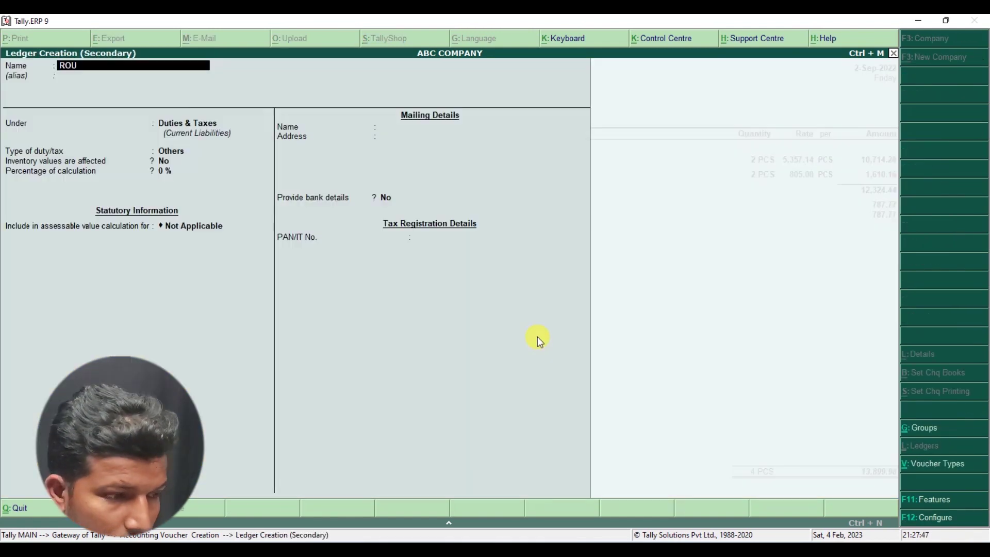
text(ND OFF)
key(Return)
key(Return)
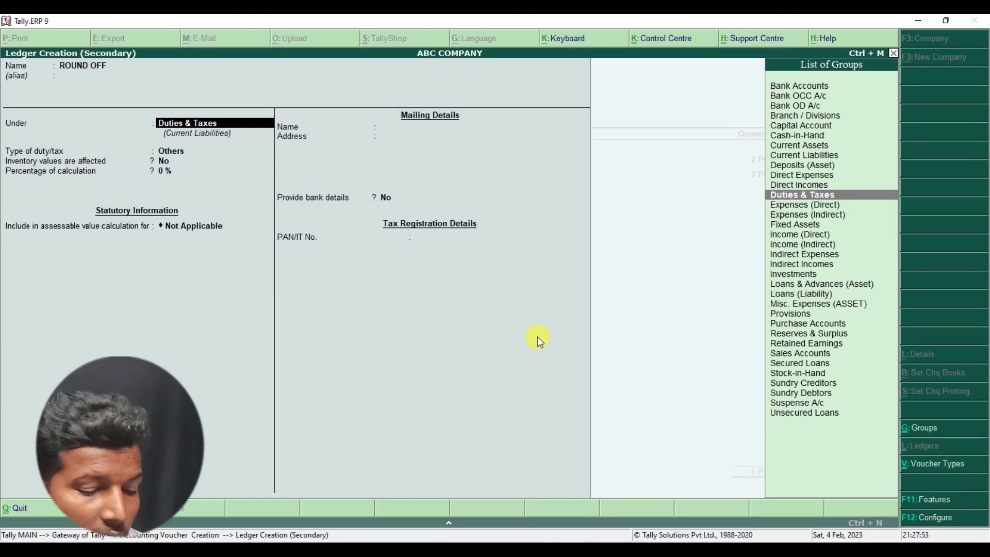
text(I)
key(Down)
key(Down)
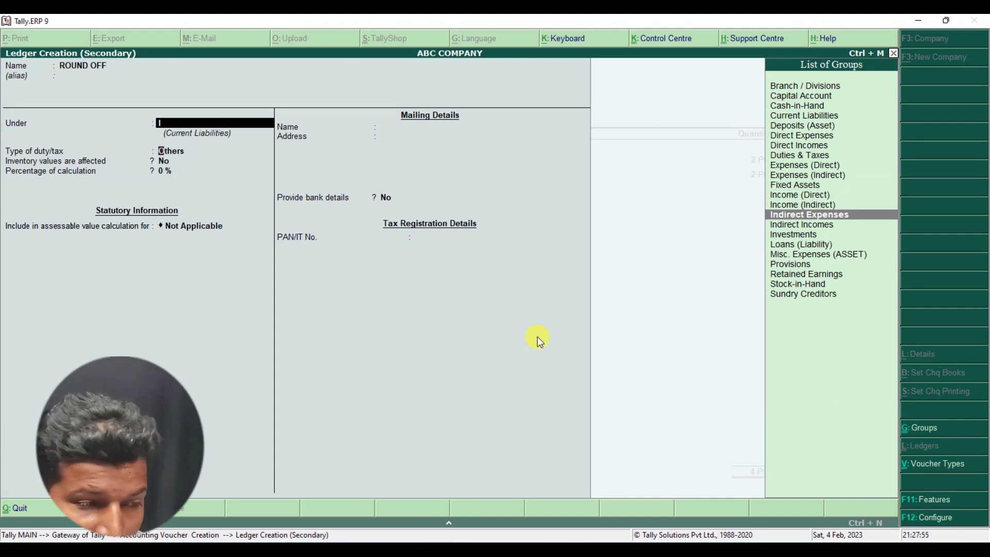
key(Return)
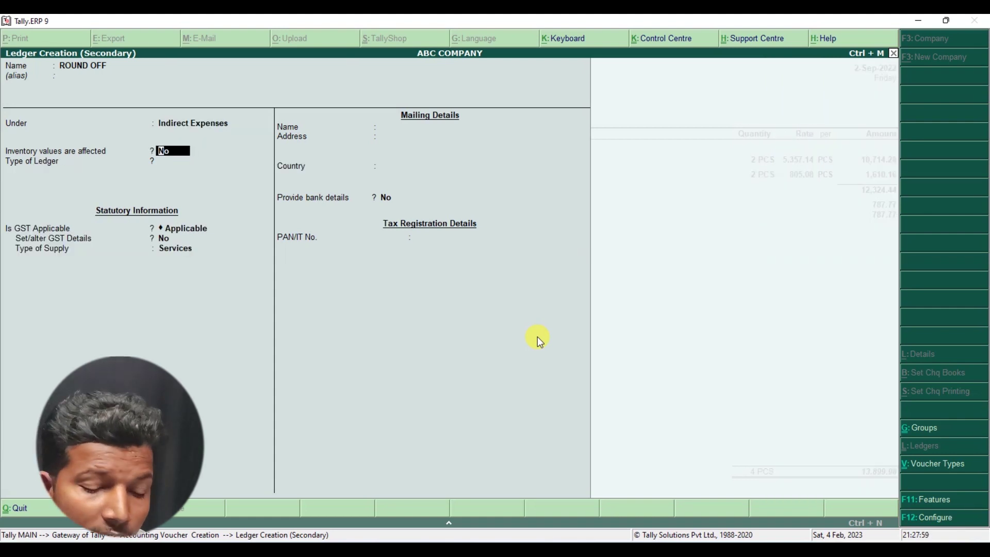
- Make ROUND OFF an Invoice Rounding ledger with Normal Rounding and a limit of 1
key(Return)
key(BackSpace)
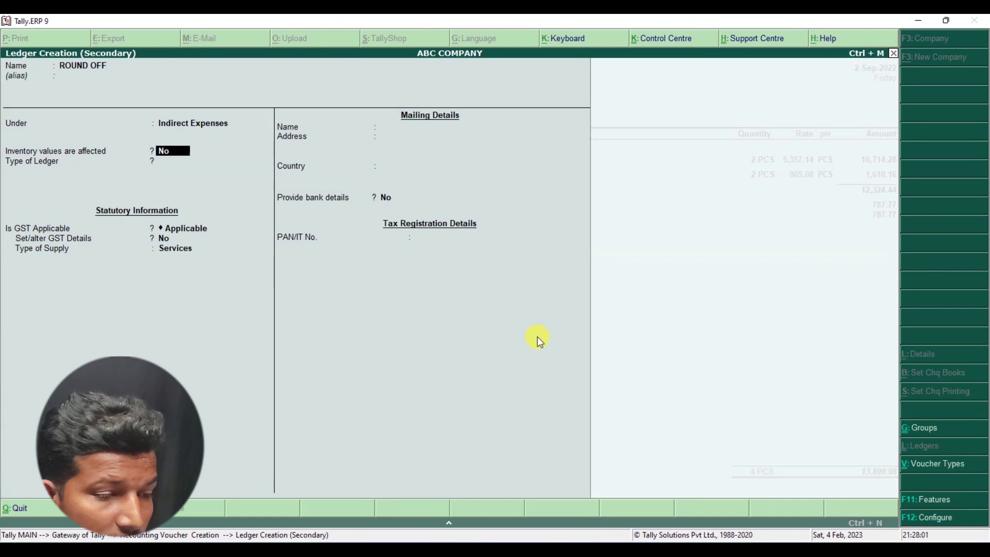
key(Return)
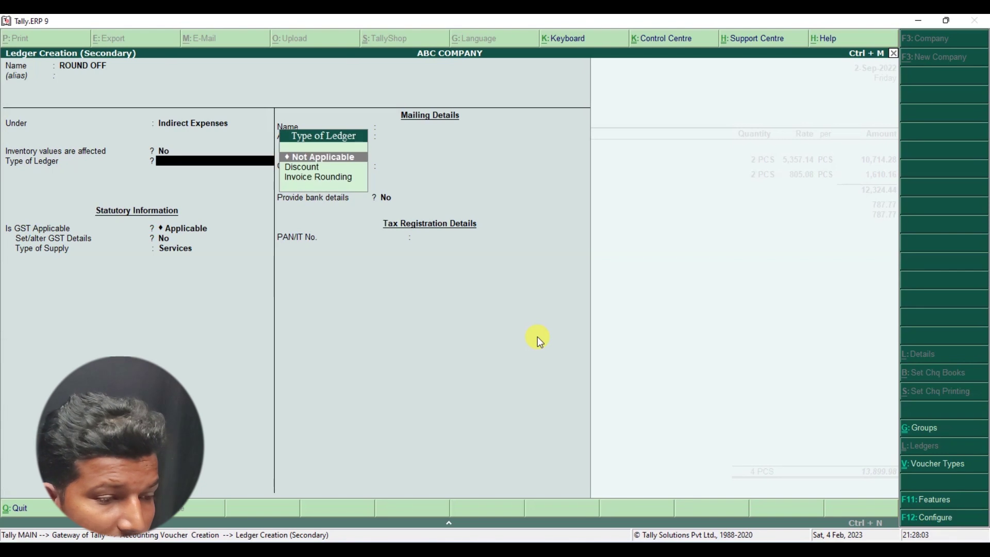
key(Down)
key(Down)
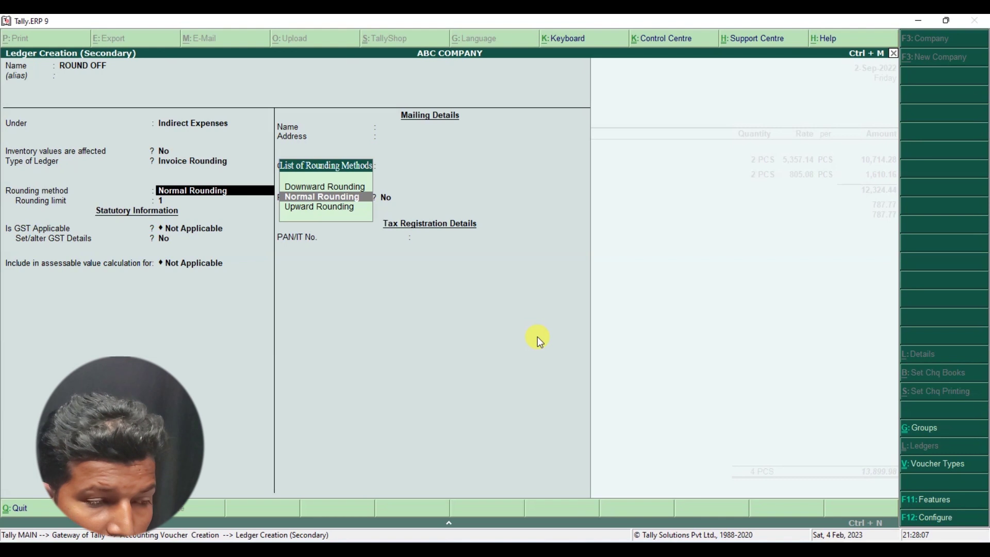
key(Return)
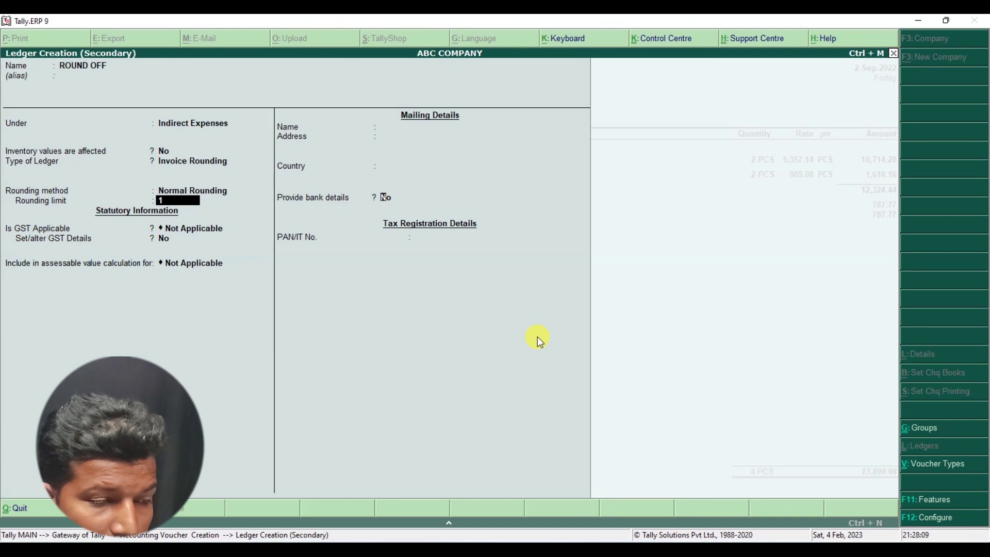
key(Return)
key(Return)
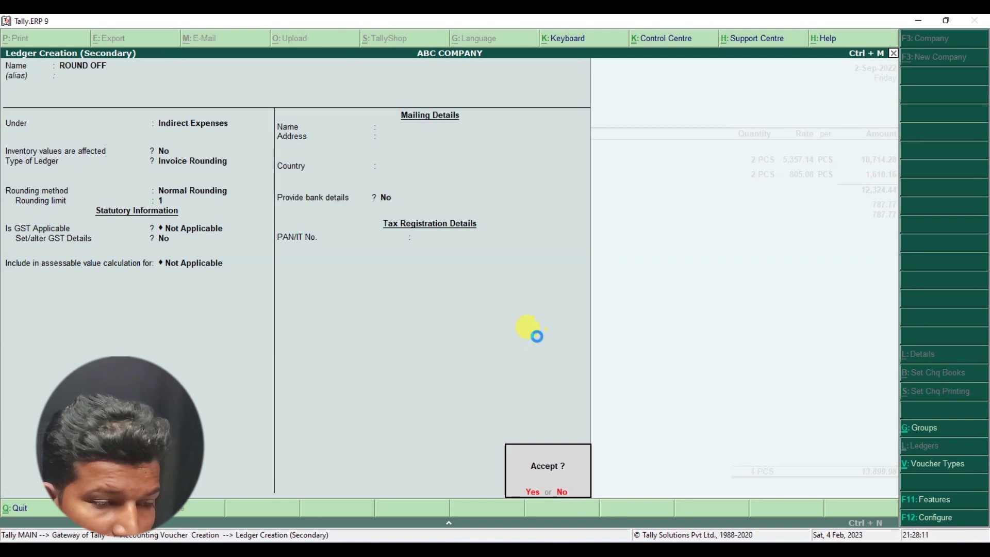
key(Return)
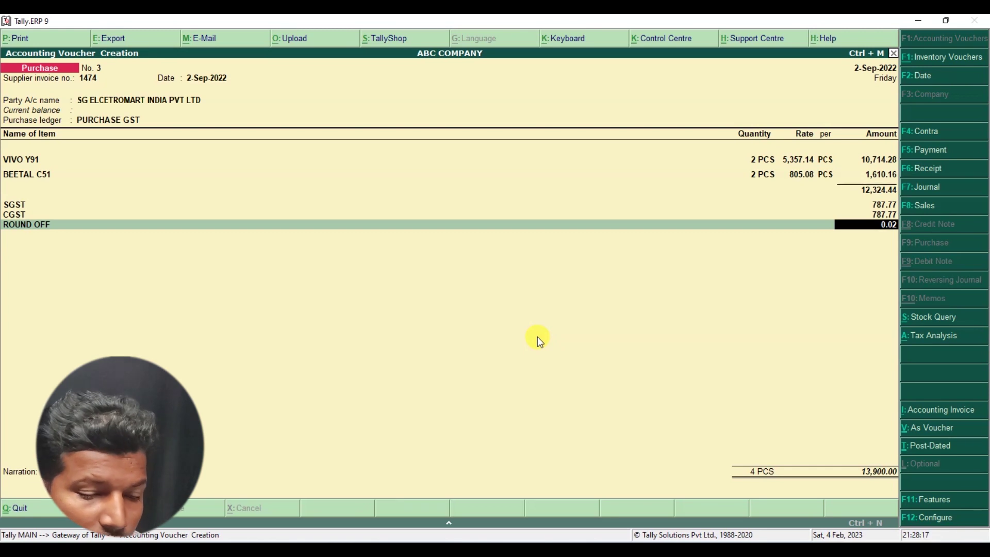
- Accept the 0.02 round-off, skip the narration, and save purchase voucher No. 3
key(Return)
key(Return)
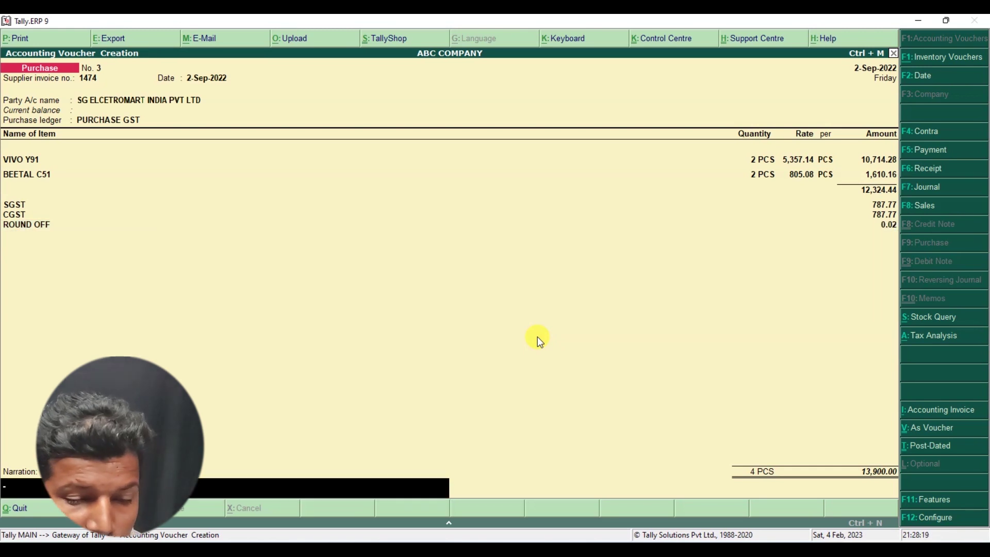
key(Return)
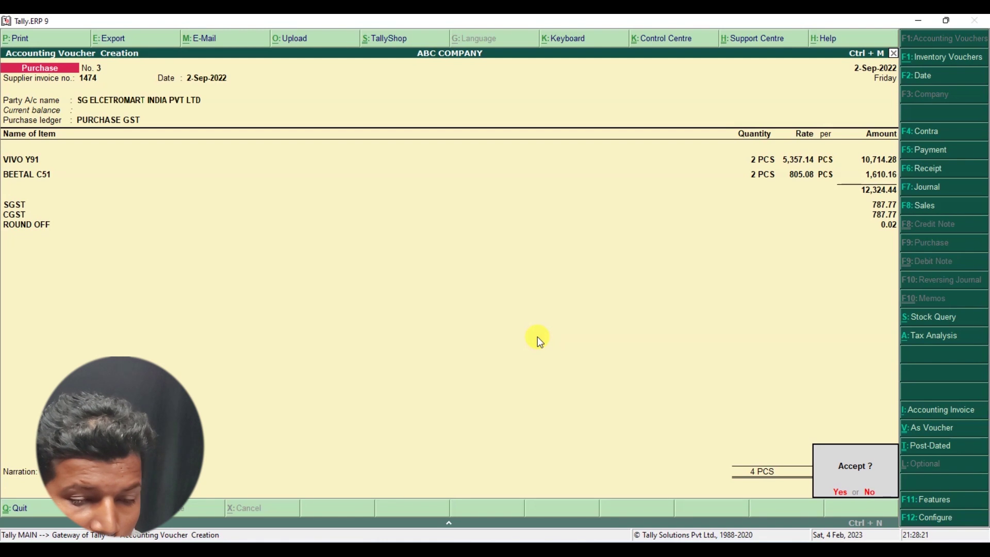
key(Return)
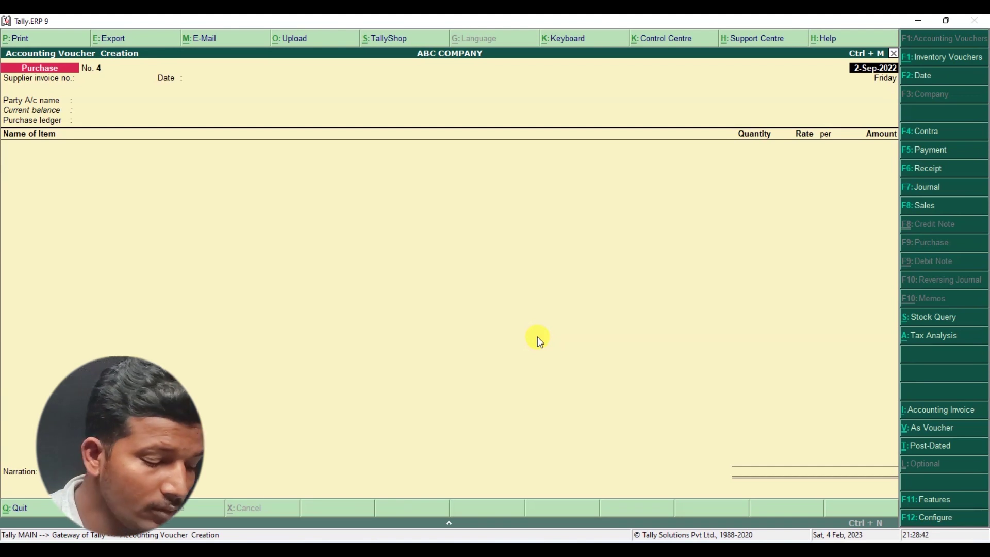
key(alt+Tab)
- Scroll the PDF to the Varun Electronics invoice dated 02/09/2022 and its item table
scroll(477, 303, down, 5)
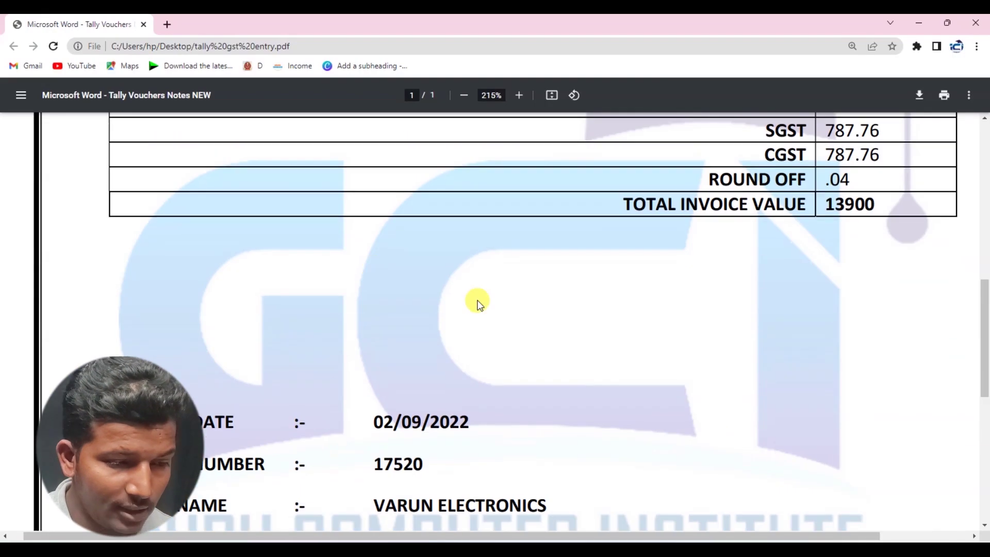
scroll(485, 285, down, 5)
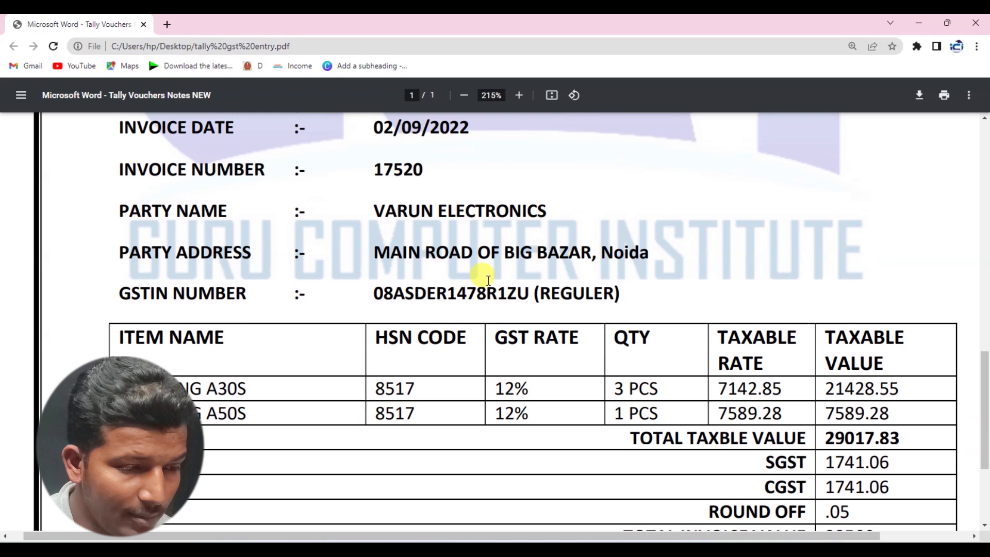
scroll(487, 280, up, 1)
drag(401, 159, 461, 159)
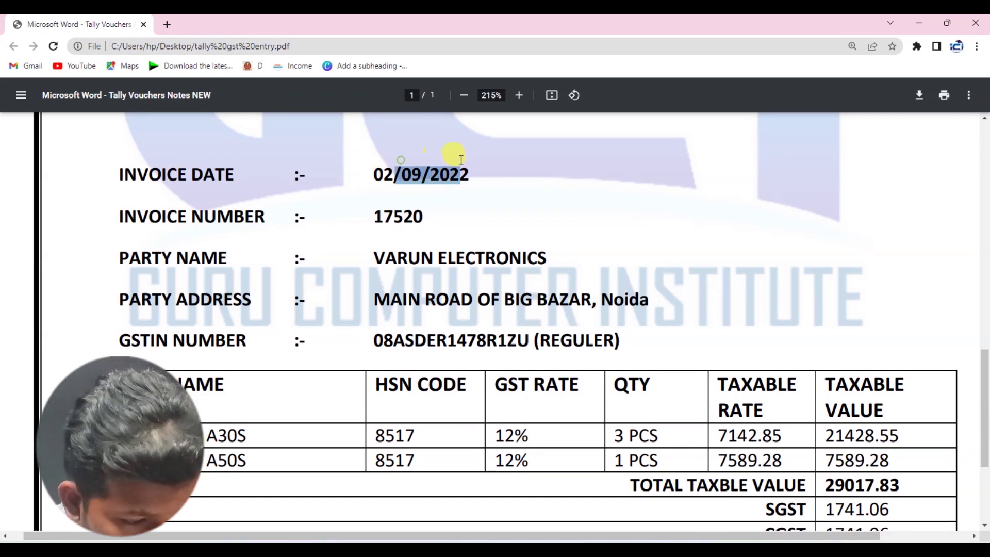
click(381, 203)
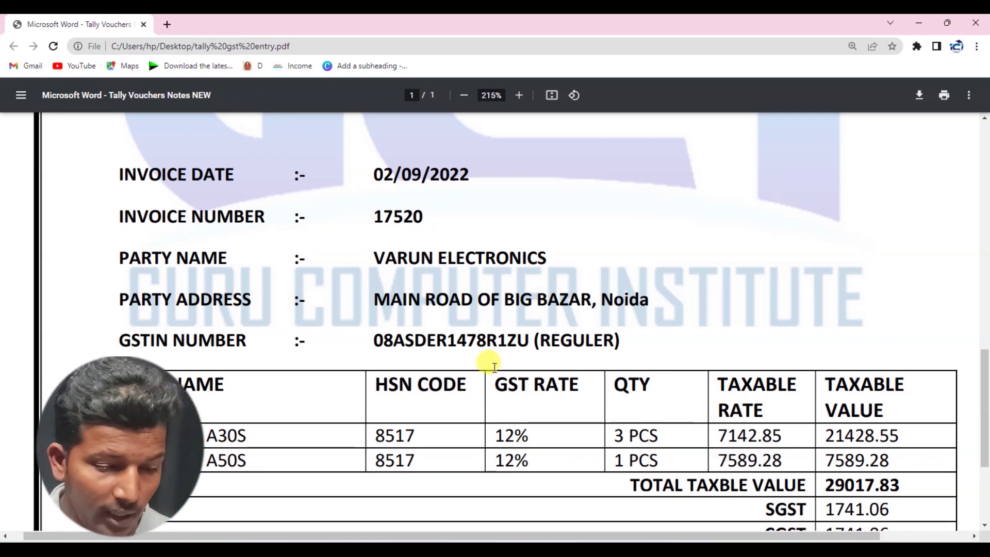
scroll(494, 366, down, 1)
scroll(487, 364, up, 1)
key(alt+Tab)
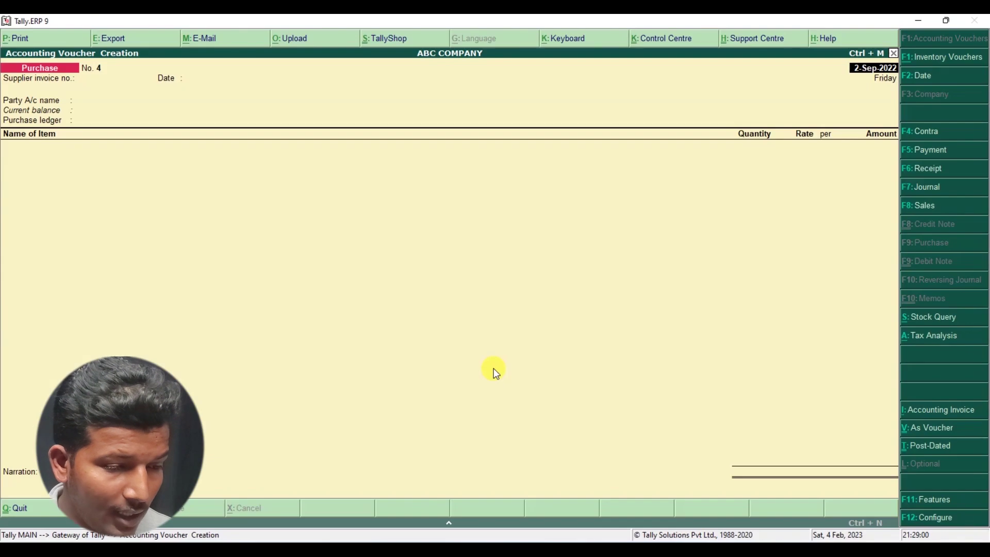
- Date voucher No. 4 as 2-Sep-2022, enter supplier invoice 17520, and start a new party ledger
key(F2)
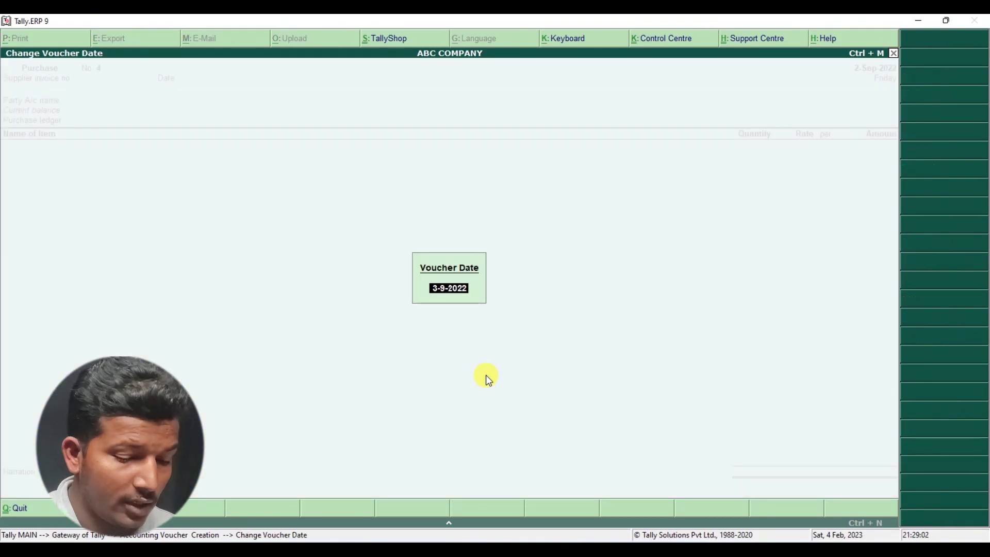
text(2.9.20)
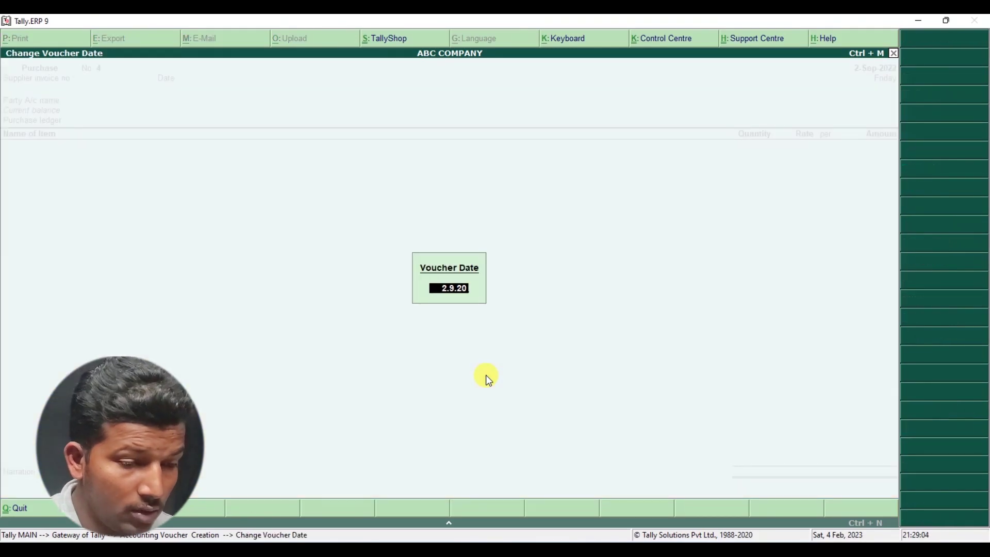
text(22)
key(Return)
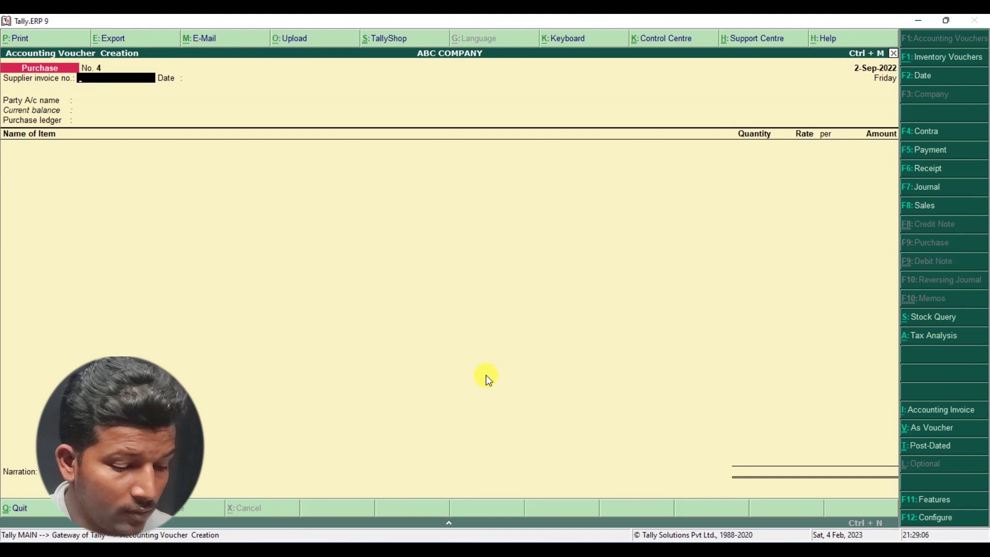
key(alt+Tab)
key(alt+Tab)
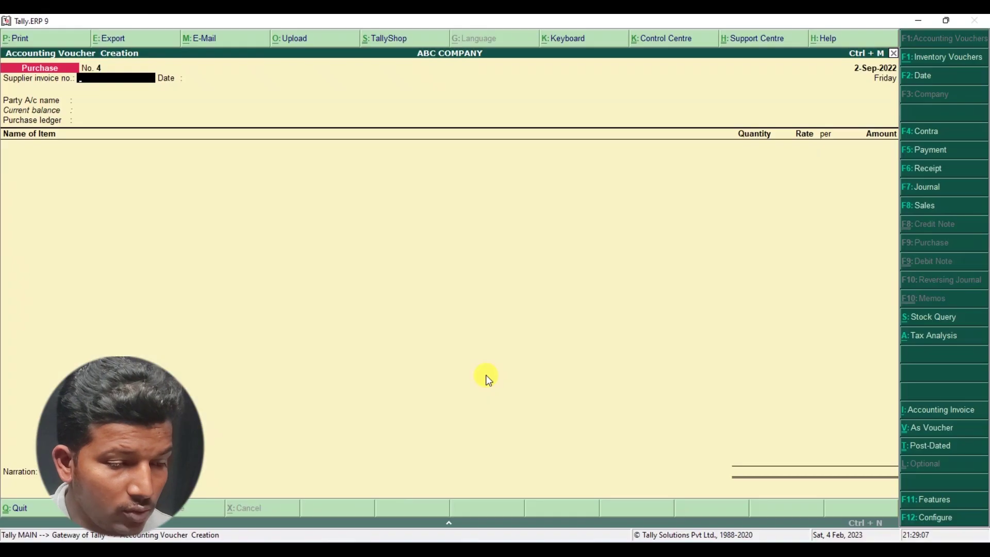
text(17520)
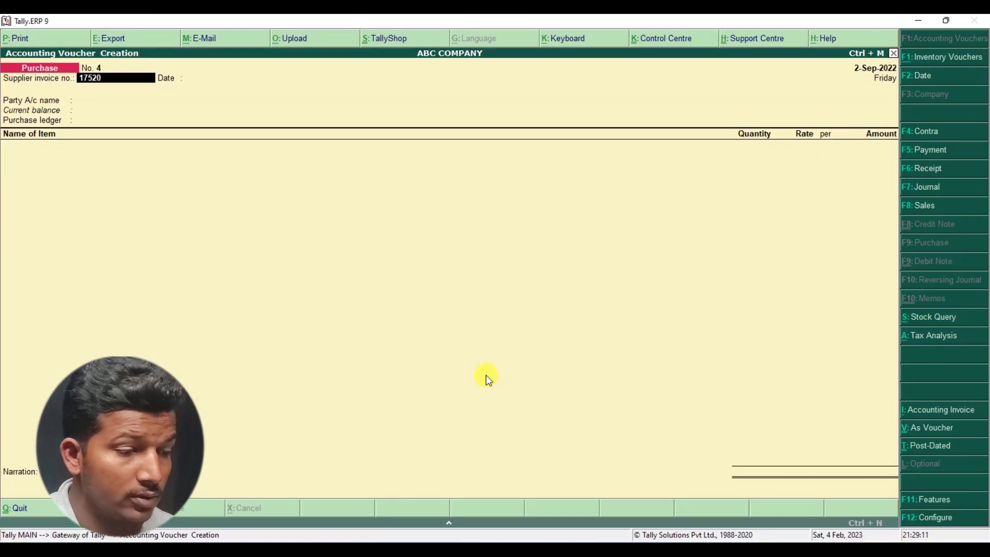
key(Return)
key(Return)
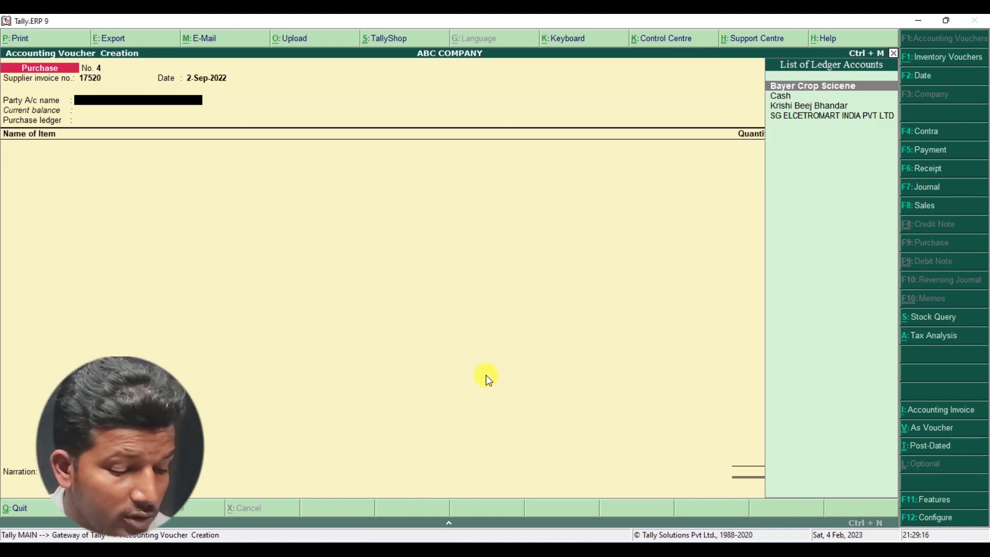
key(alt+c)
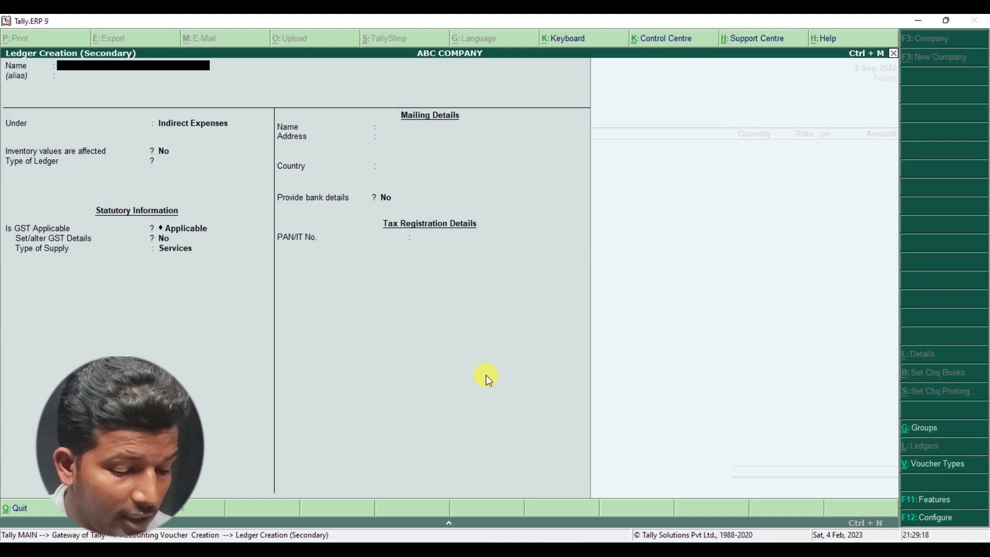
- Name the new ledger VARUN ELECTORNIC and place it under Sundry Creditors
text(VARUN EL)
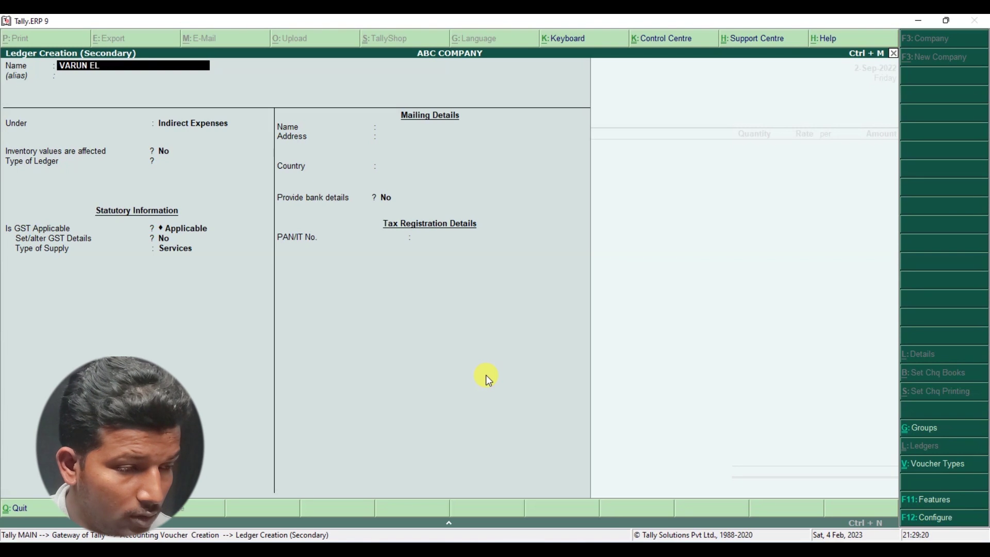
text(ECTORNIC)
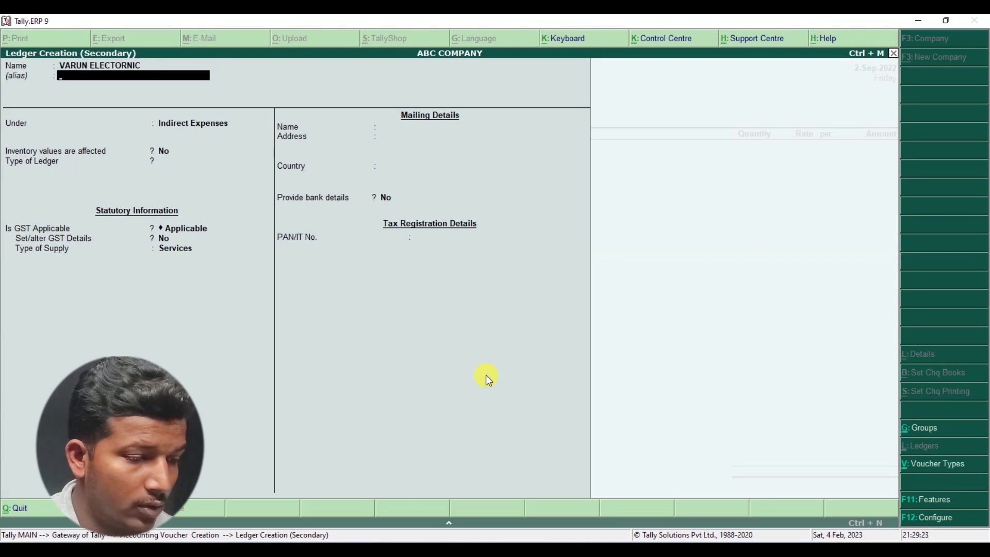
key(Return)
text(S)
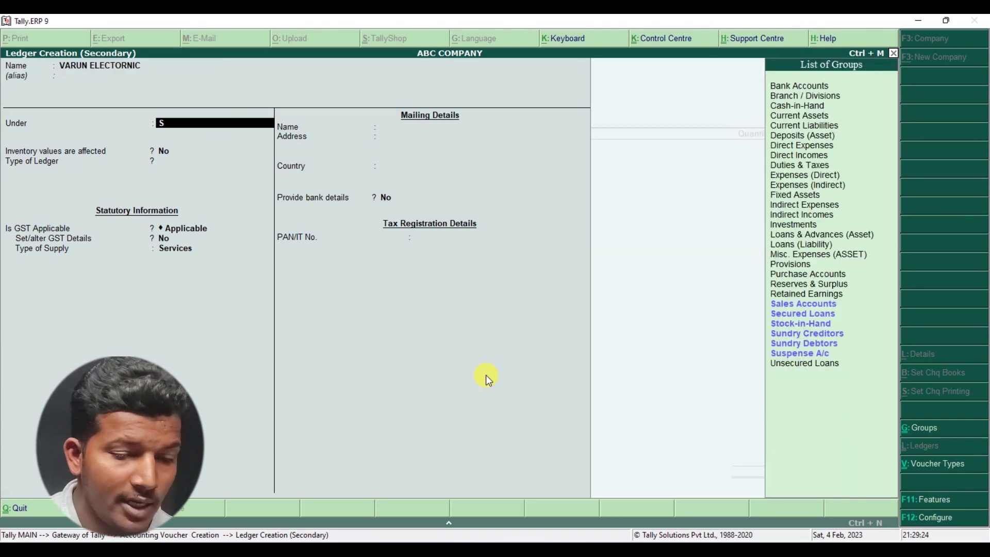
key(Down)
key(Down)
key(Return)
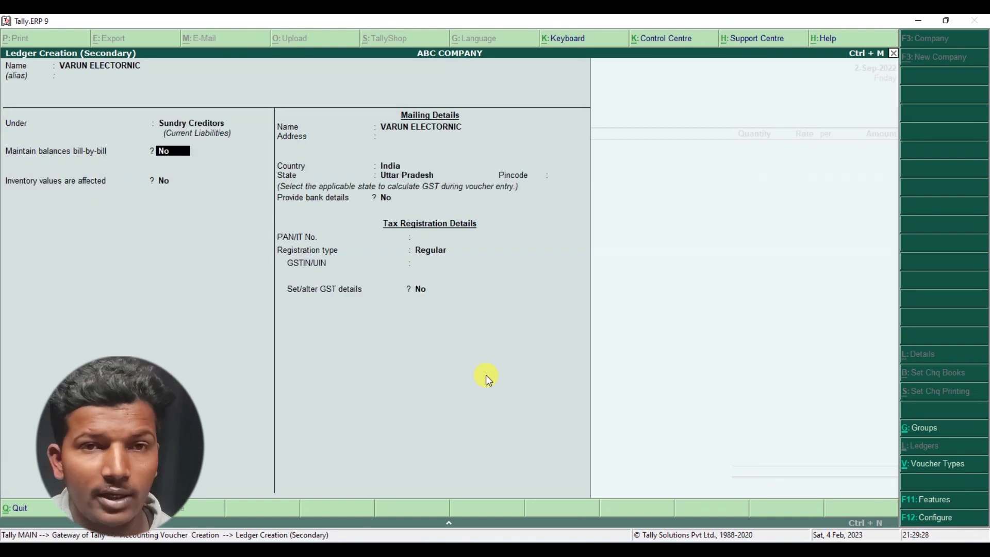
- Enter the supplier's mailing address from the invoice
key(Return)
key(Return)
key(Return)
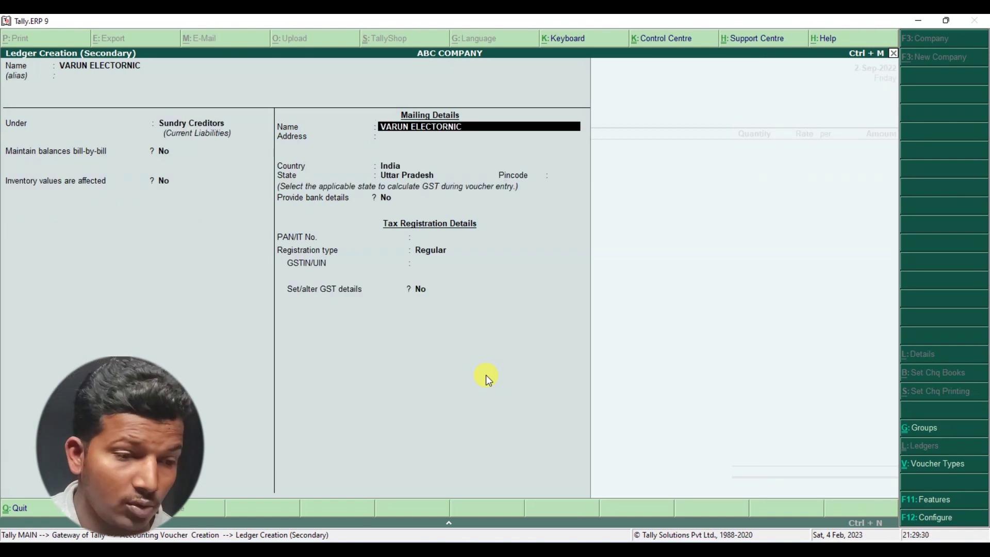
key(BackSpace)
key(alt+Tab)
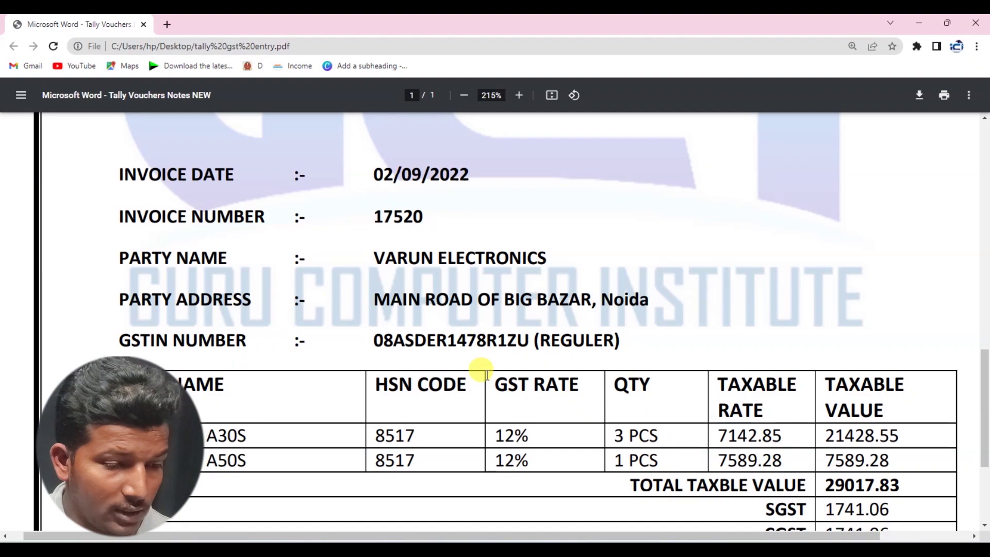
key(alt+Tab)
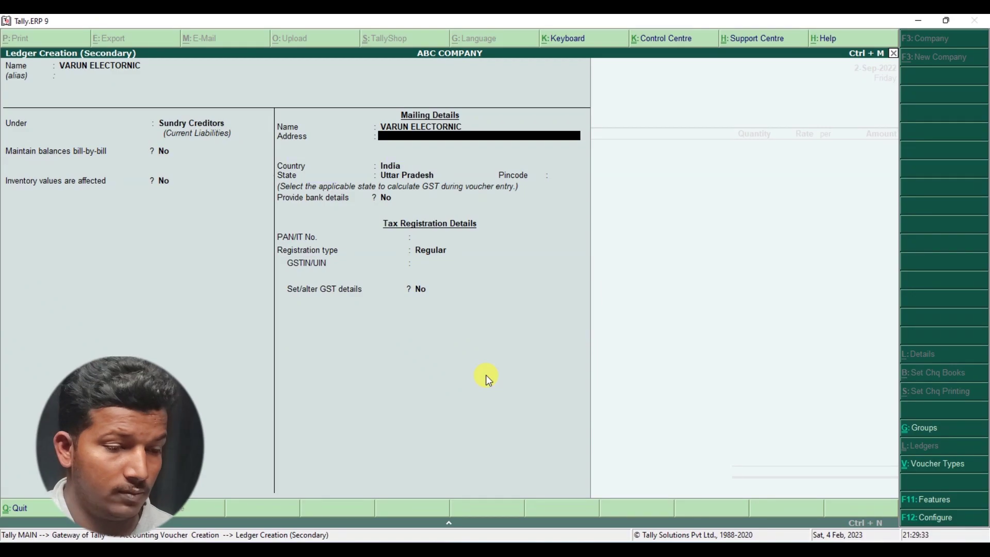
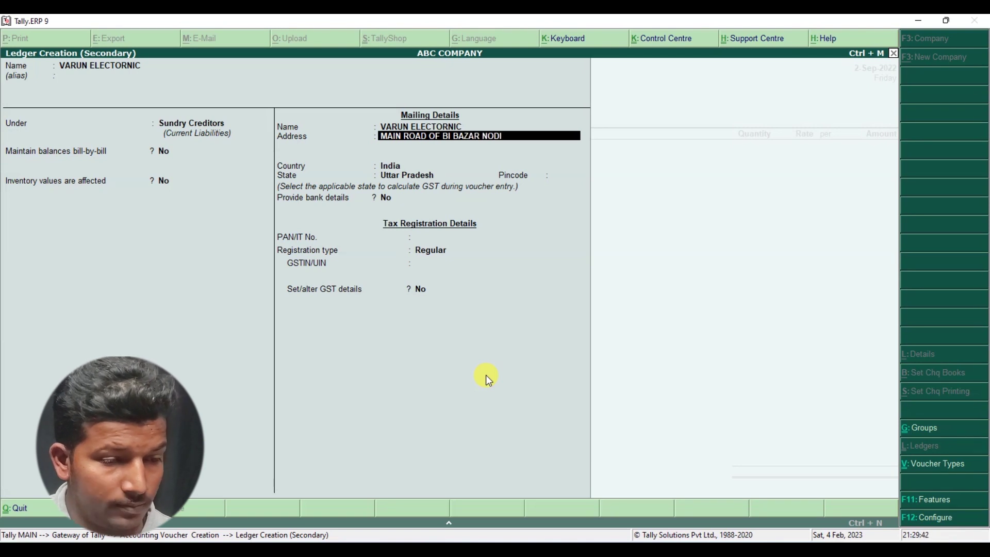
key(BackSpace)
key(BackSpace)
key(Return)
key(alt+Tab)
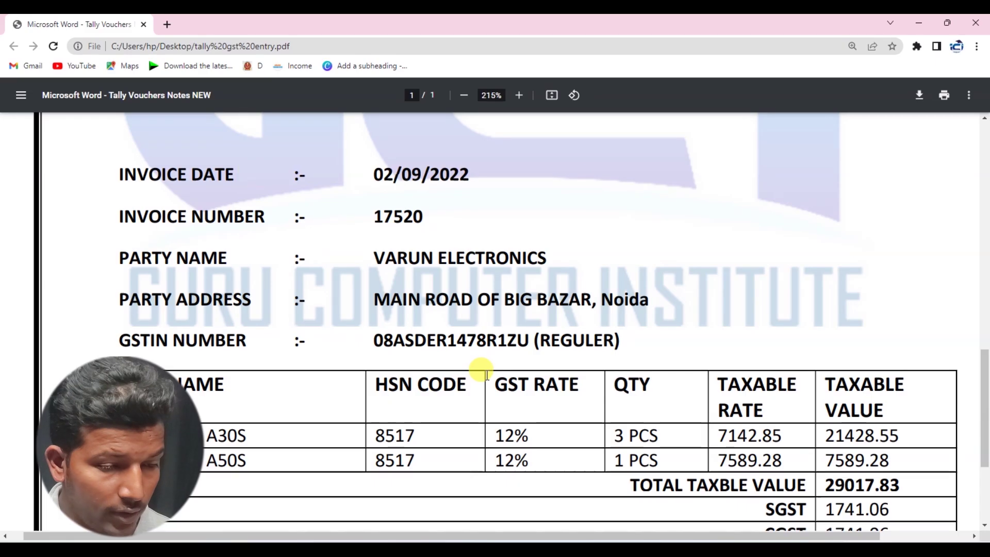
key(alt+Tab)
- Keep Uttar Pradesh as the state, enter the party's GSTIN, and save the ledger
key(Return)
key(Return)
key(Return)
key(Return)
key(Return)
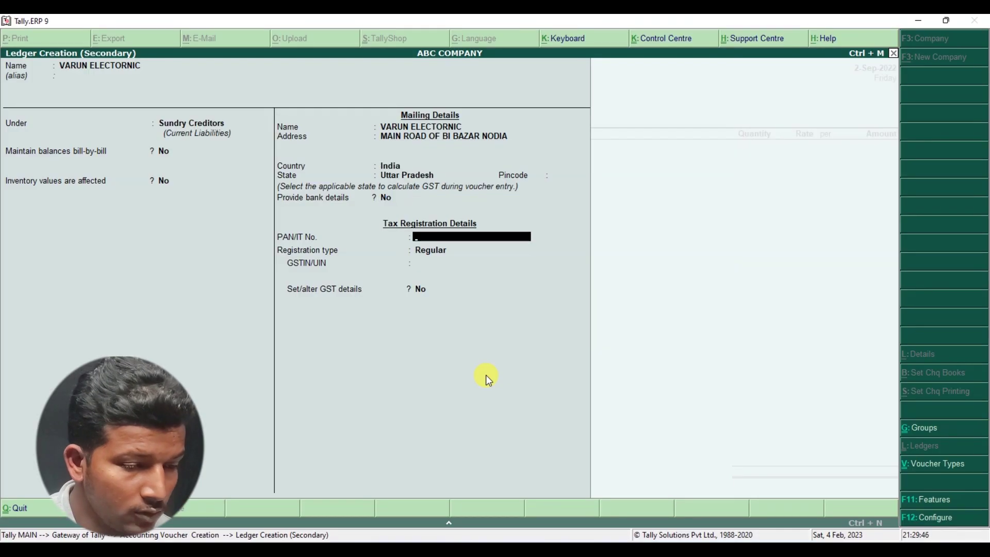
key(Return)
key(alt+Tab)
key(alt+Tab)
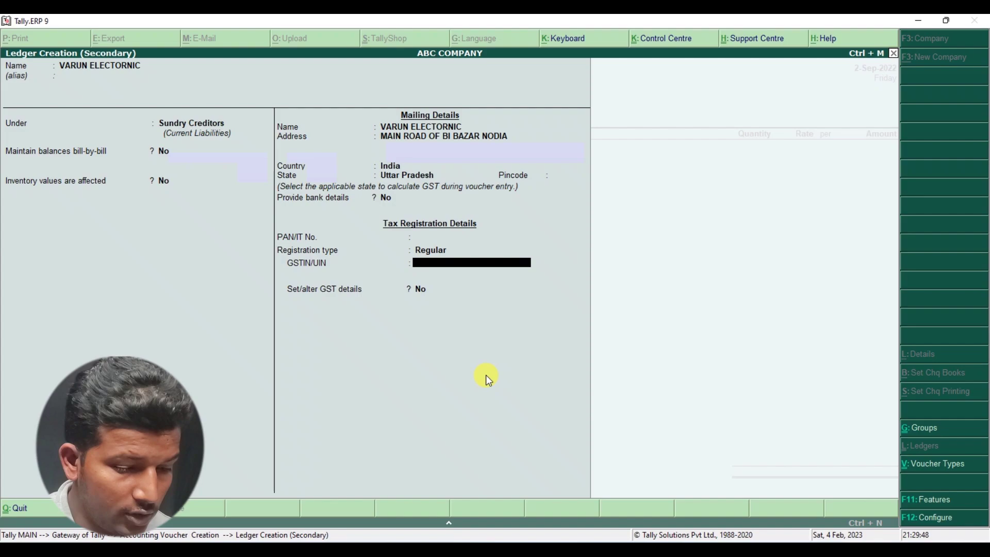
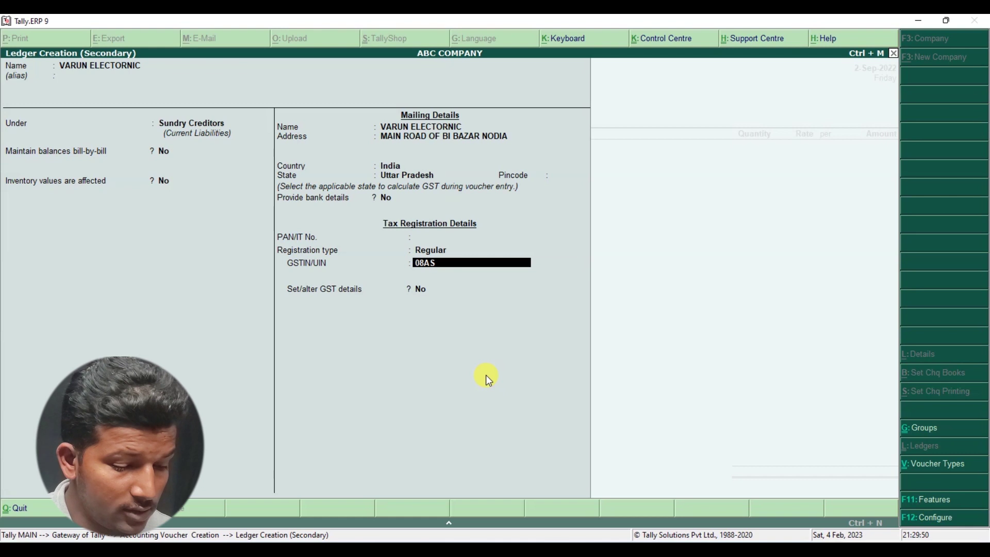
key(alt+Tab)
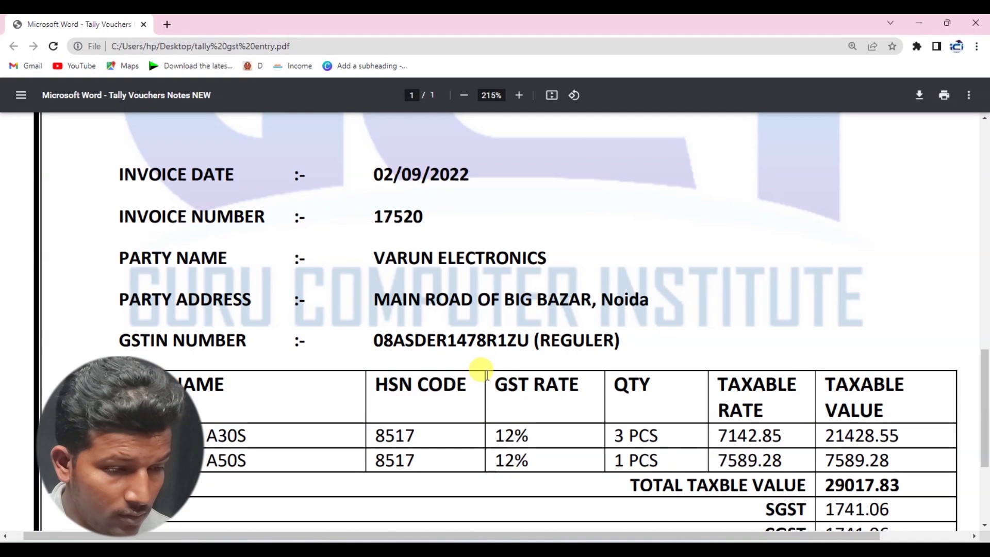
key(alt+Tab)
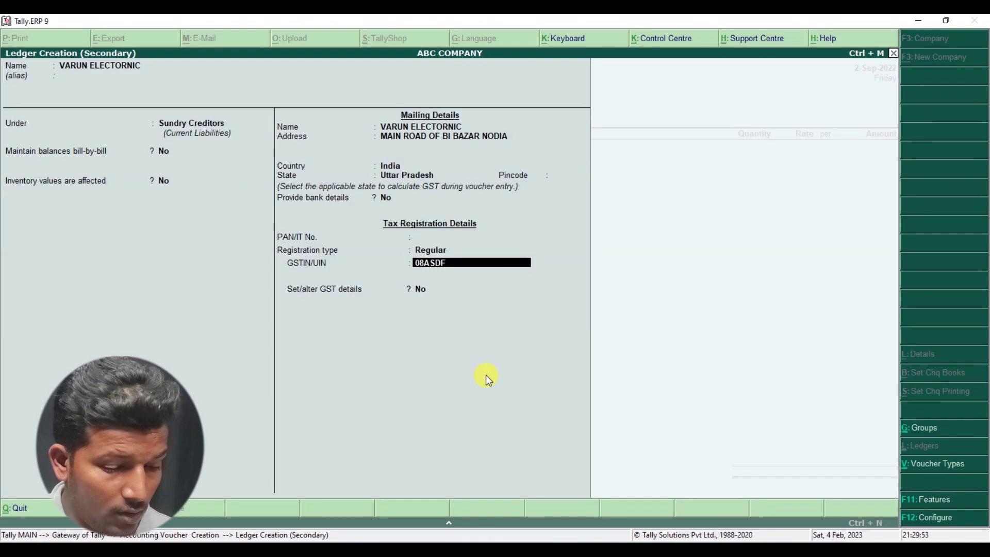
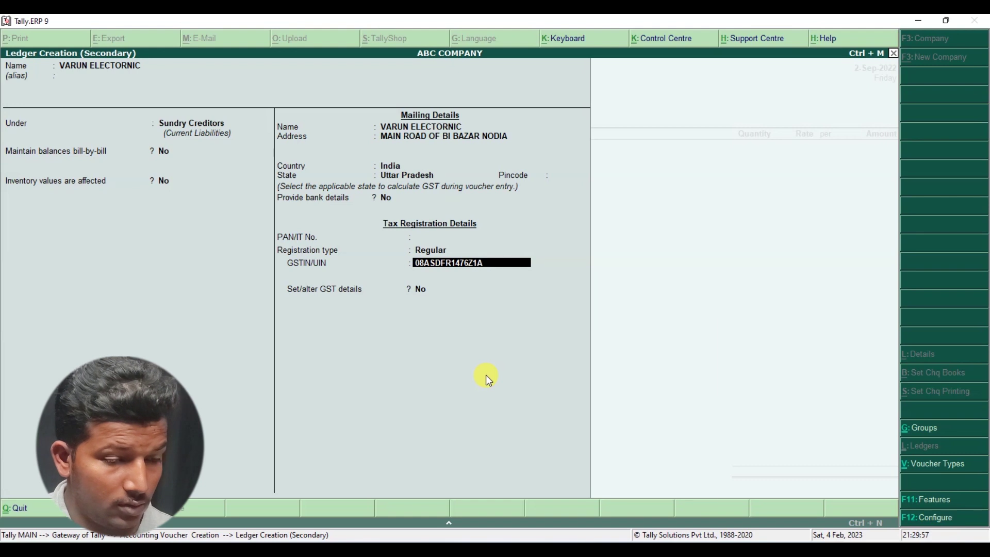
key(Return)
key(Return)
key(Return)
key(Return)
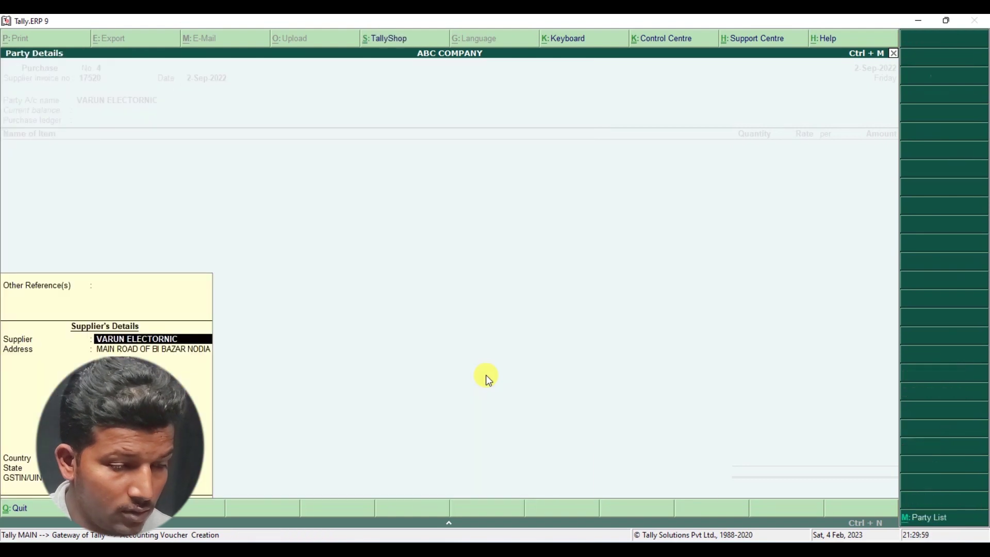
key(Return)
key(Return)
key(Return)
key(Return)
key(Return)
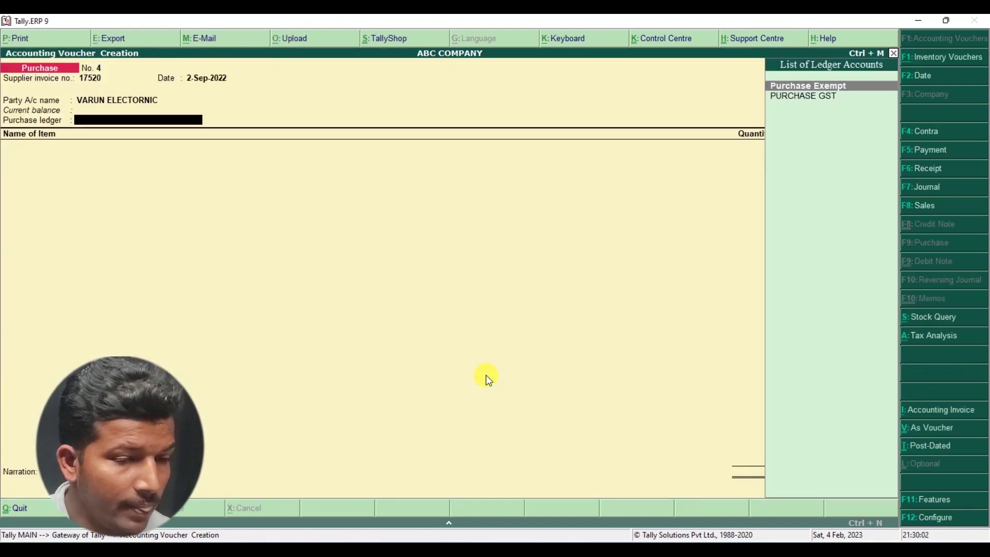
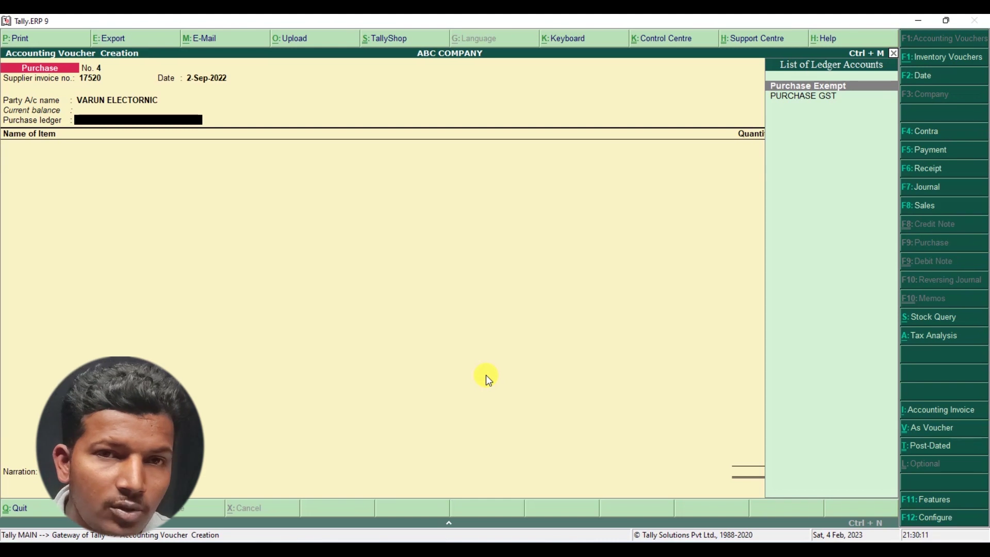
- Set PURCHASE GST as the voucher's purchase ledger and check the invoice for the first item
key(Down)
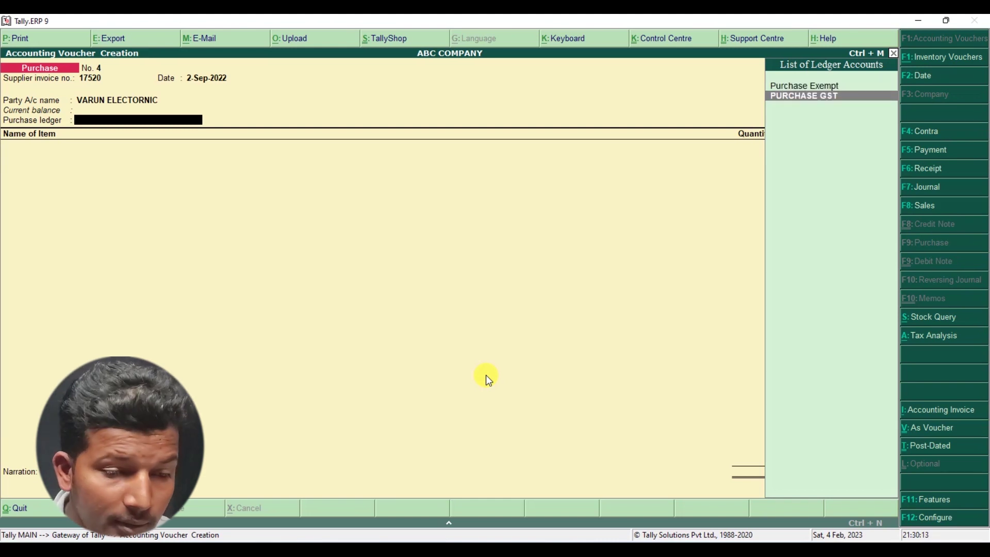
key(Return)
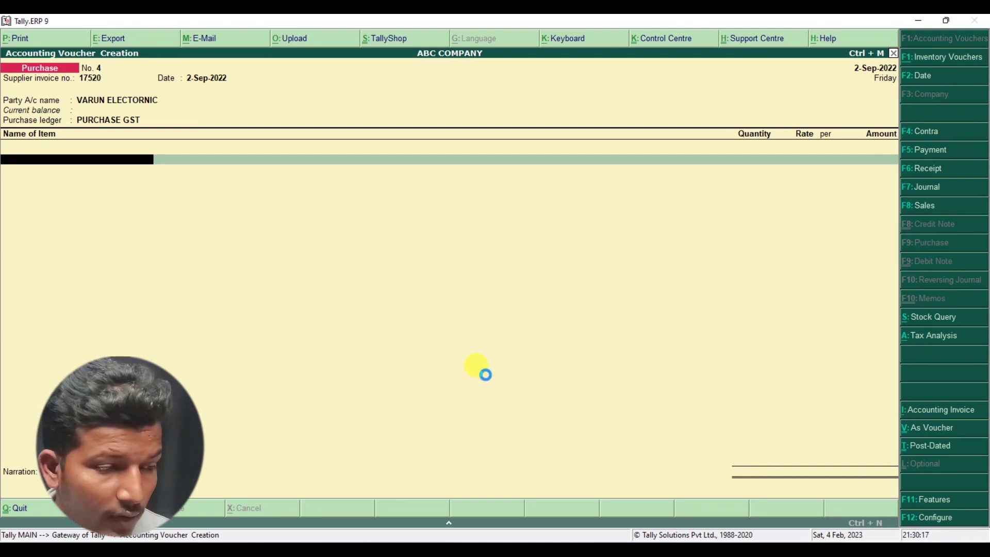
key(alt+Tab)
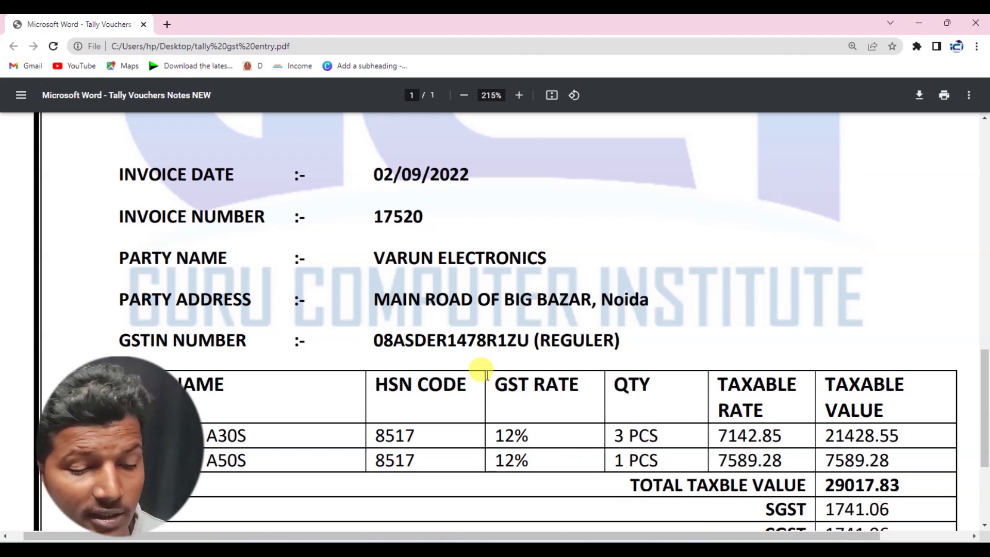
key(alt+Tab)
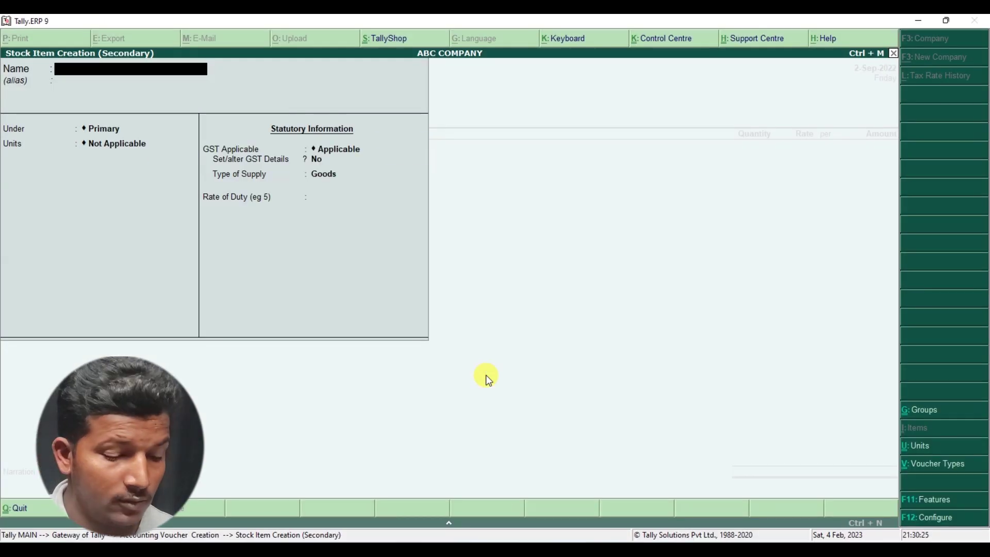
- Name the new stock item SAMSUNG A30S, under Iteam@12%, with unit PCS
text(SAMSU)
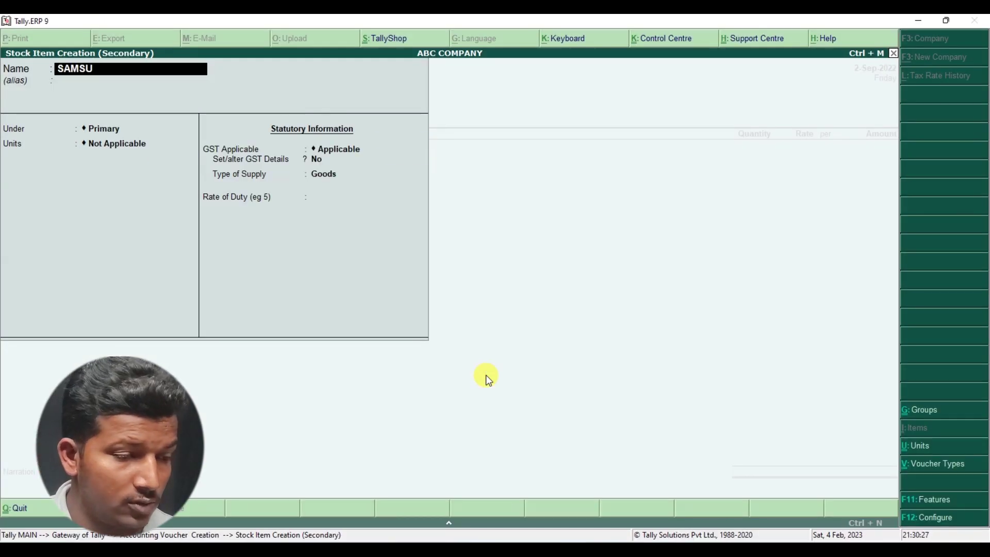
text(NG A)
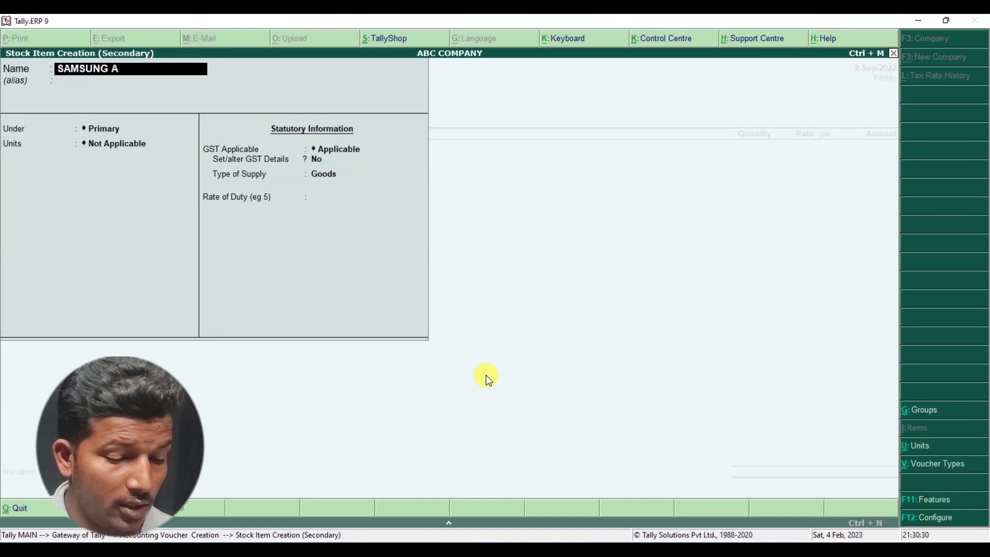
text(302)
key(Return)
key(Up)
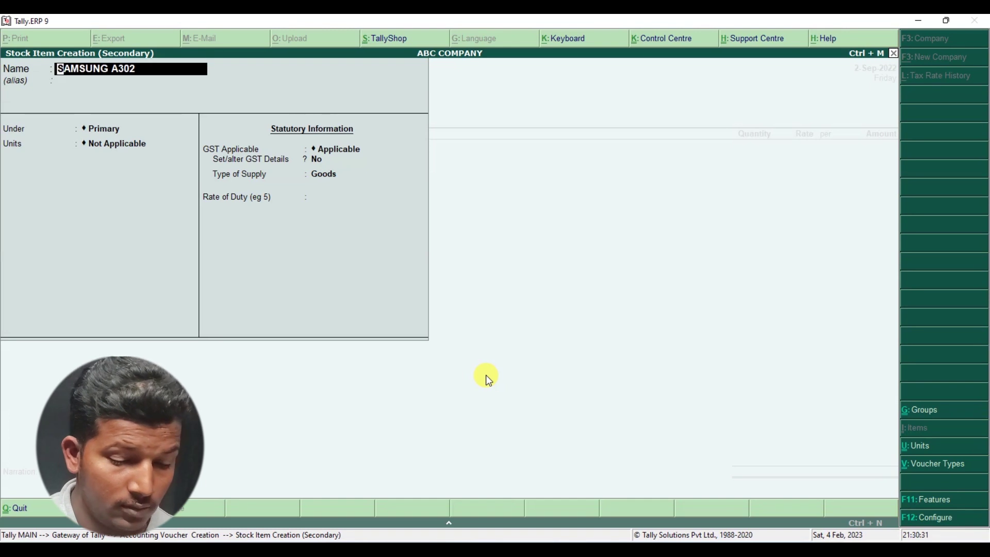
key(BackSpace)
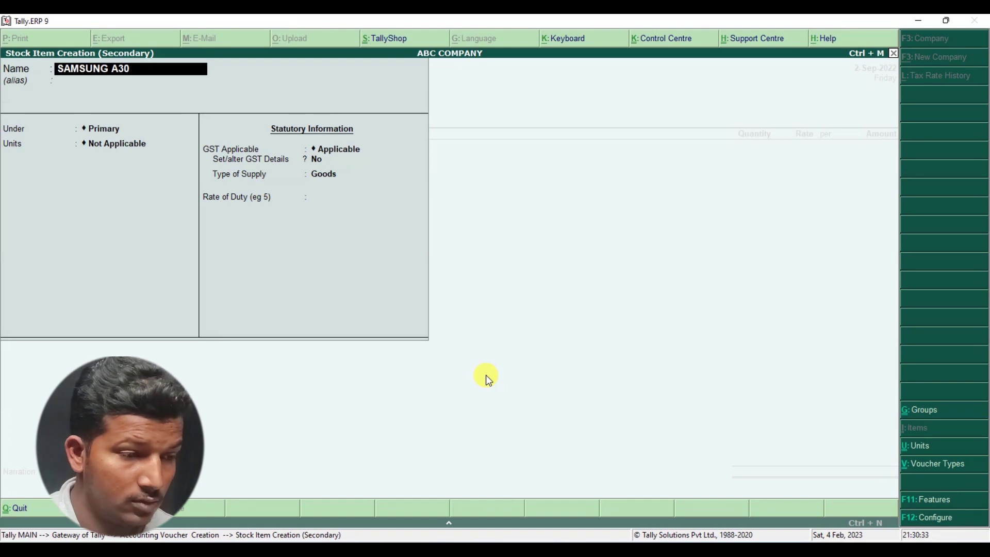
text(S)
key(Return)
key(Return)
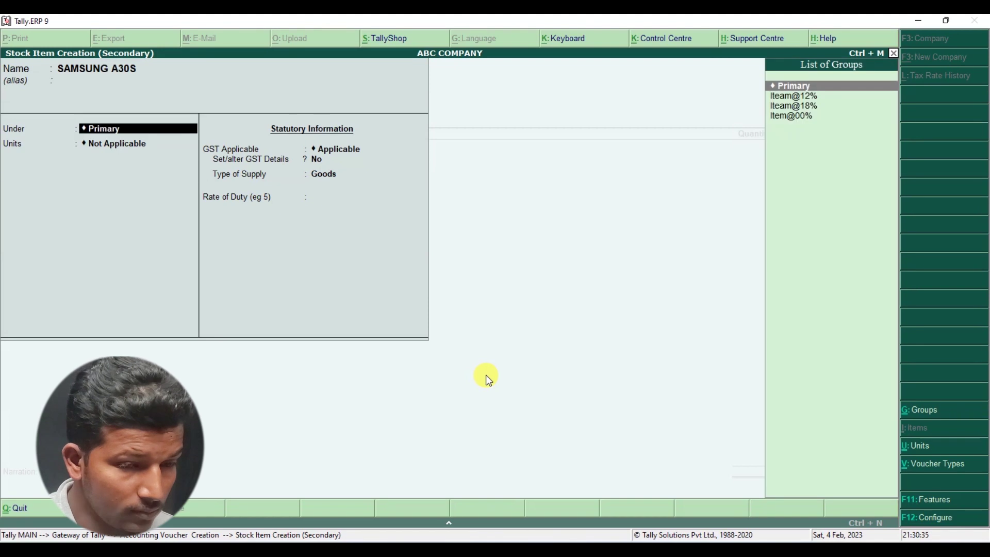
key(Down)
key(Return)
key(alt+Tab)
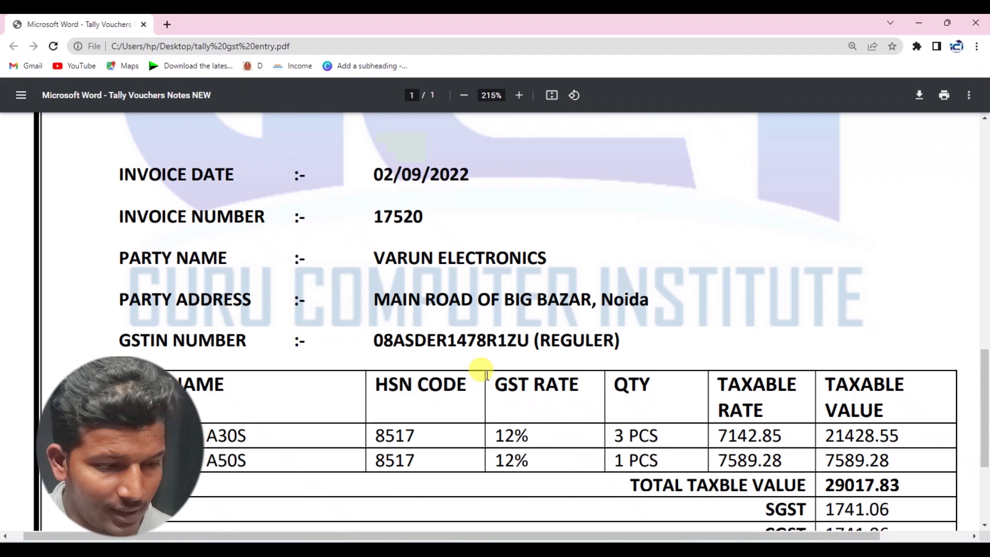
key(alt+Tab)
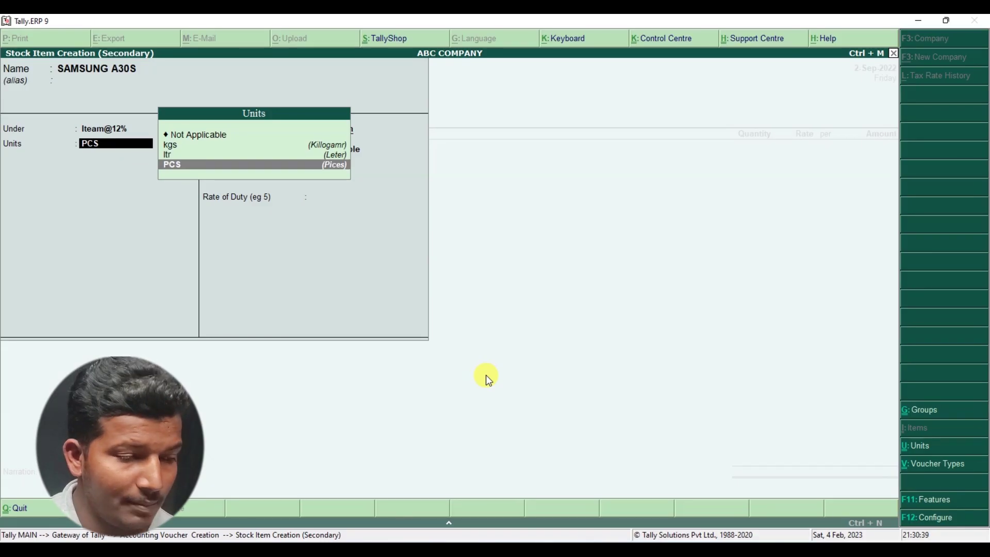
key(Return)
key(Return)
- Enter its GST details: HSN 8517, On Value, Taxable, 12% integrated tax
key(y)
key(Return)
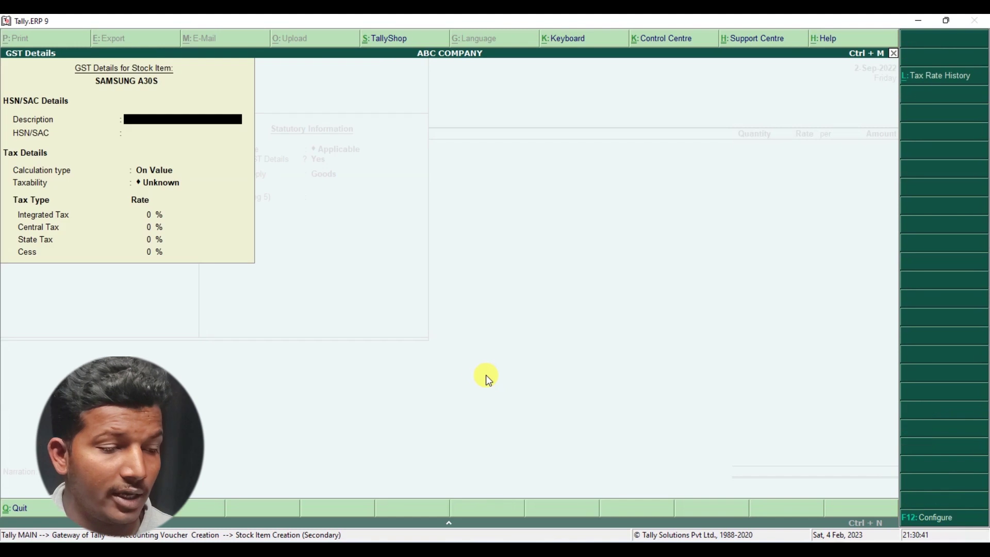
key(Return)
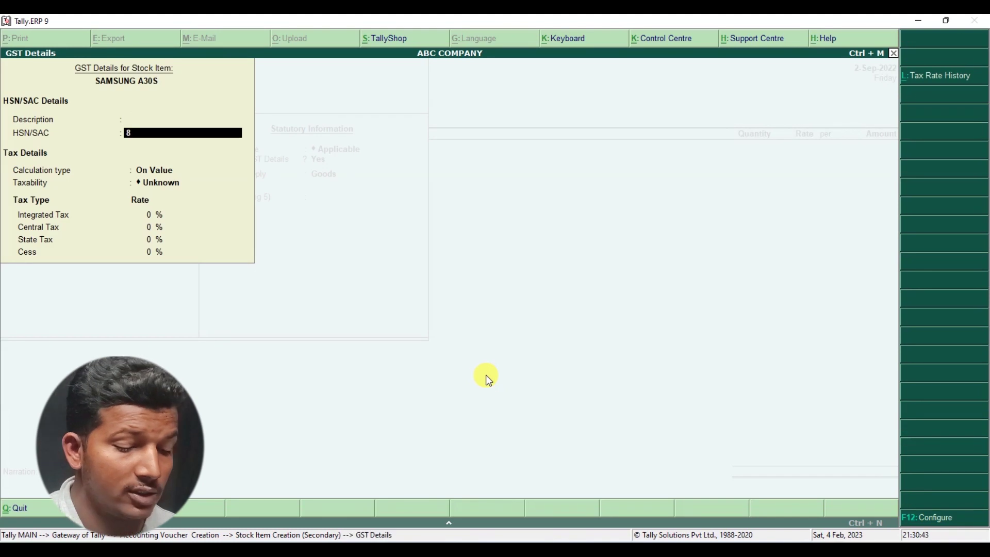
key(alt+Tab)
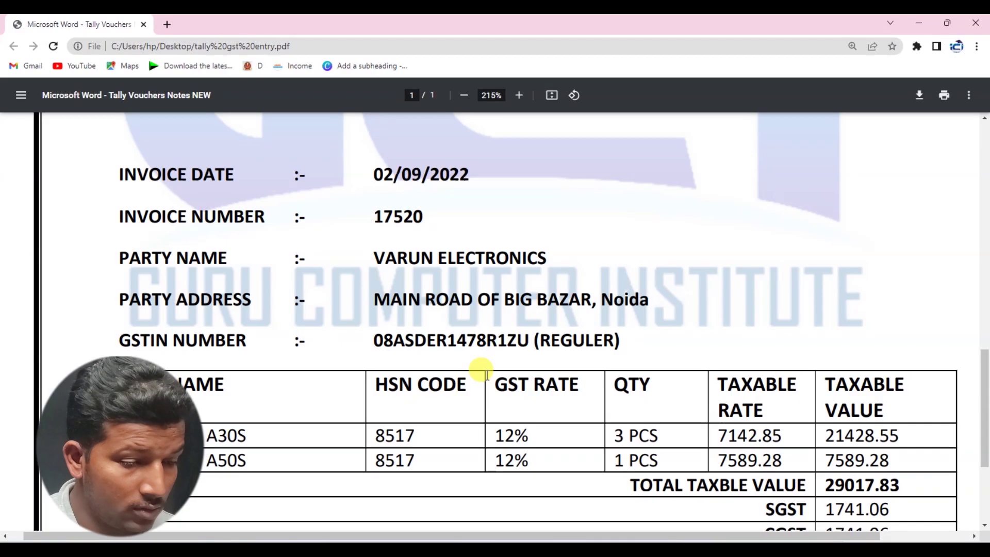
key(alt+Tab)
text(8517)
key(Return)
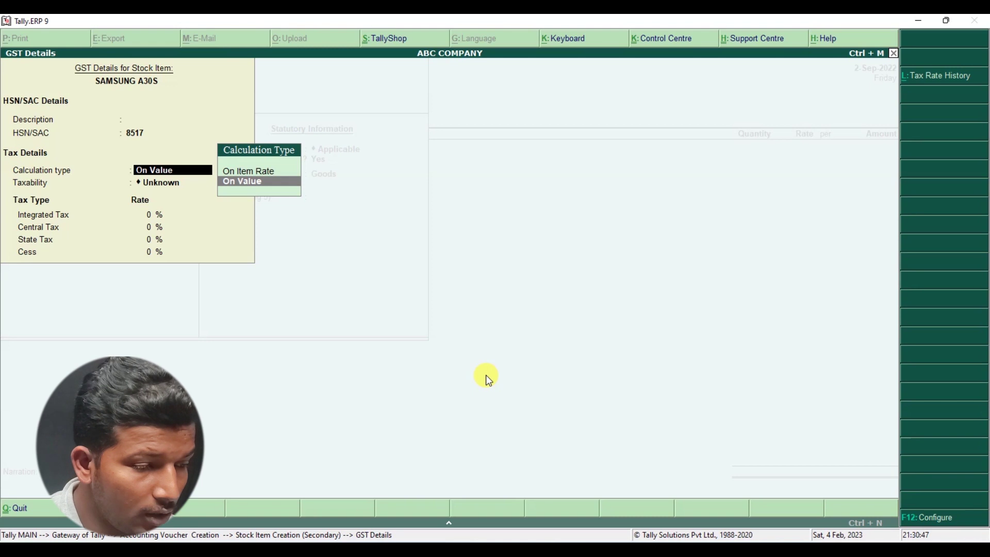
key(Return)
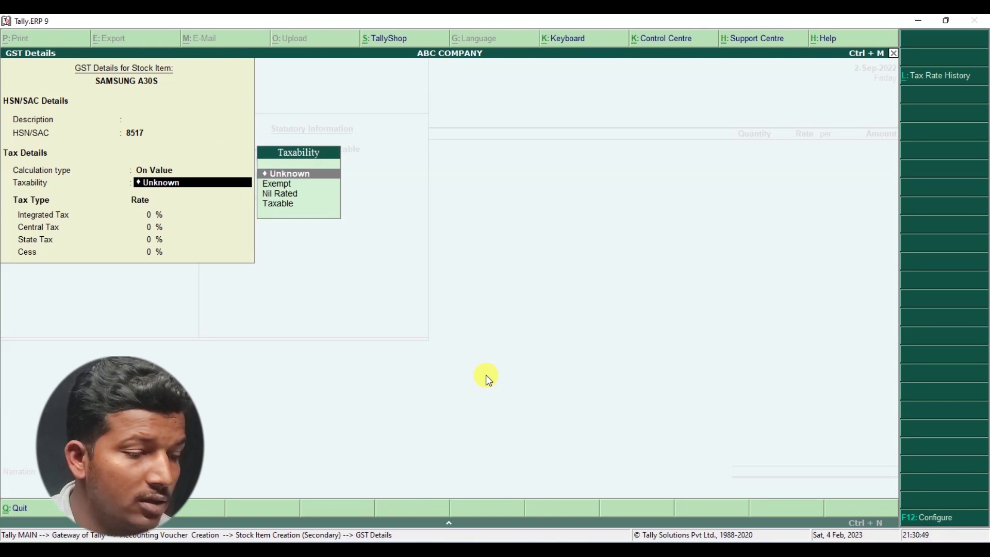
text(T)
key(Return)
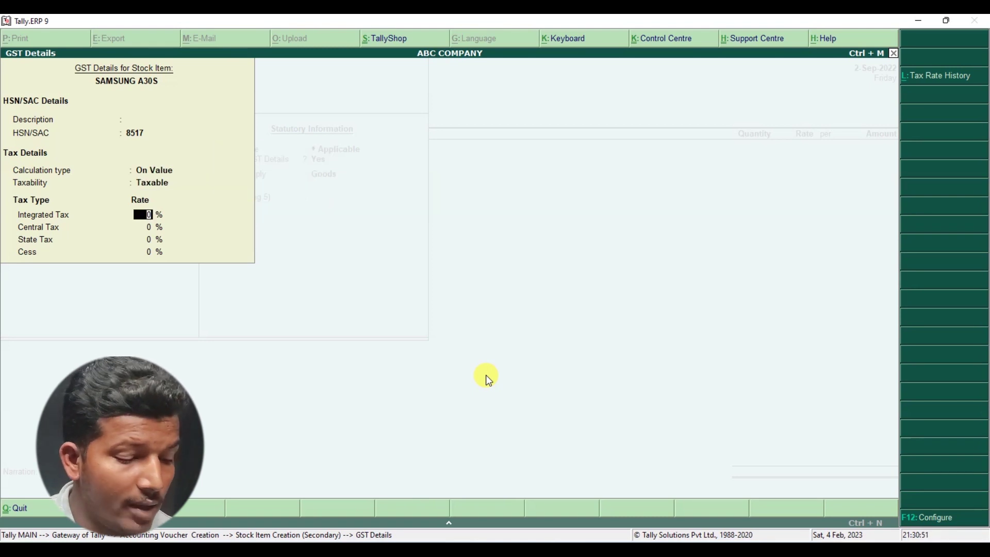
text(12)
key(Return)
key(Return)
key(Return)
key(Return)
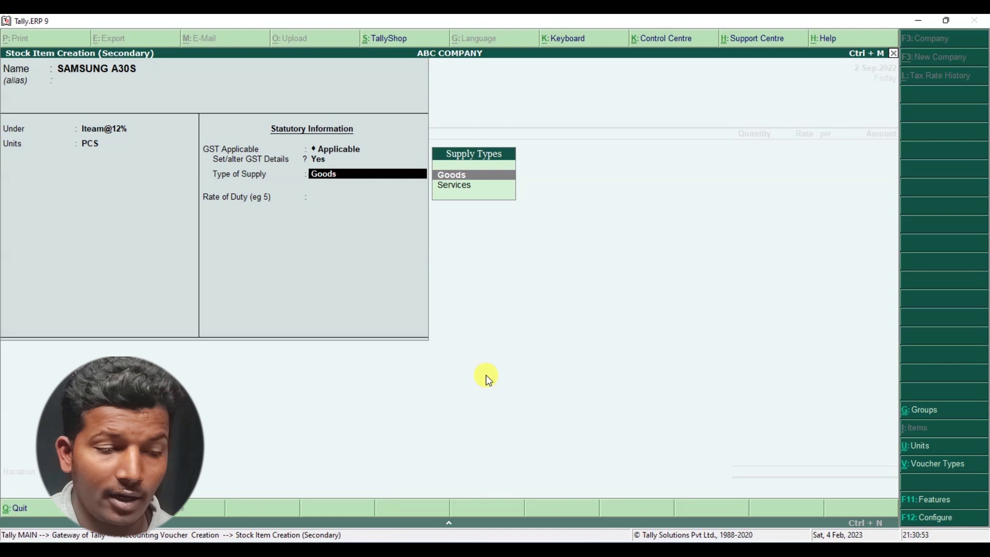
key(Return)
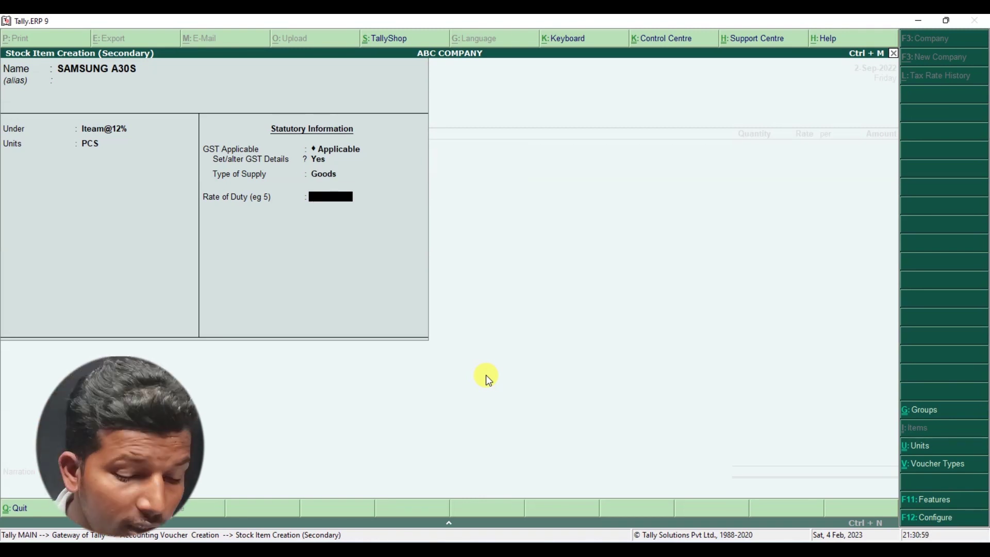
- Recheck the GST rates and save SAMSUNG A30S onto the voucher
key(Up)
key(Up)
key(Return)
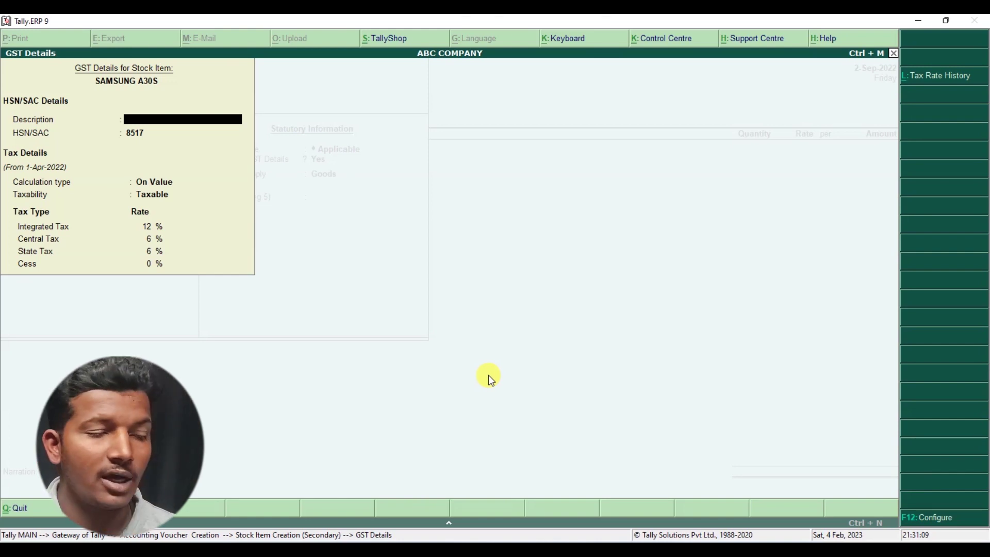
key(Return)
key(Return)
key(Return)
key(Return)
key(Return)
key(Return)
key(Return)
key(Return)
key(Return)
key(Return)
key(Return)
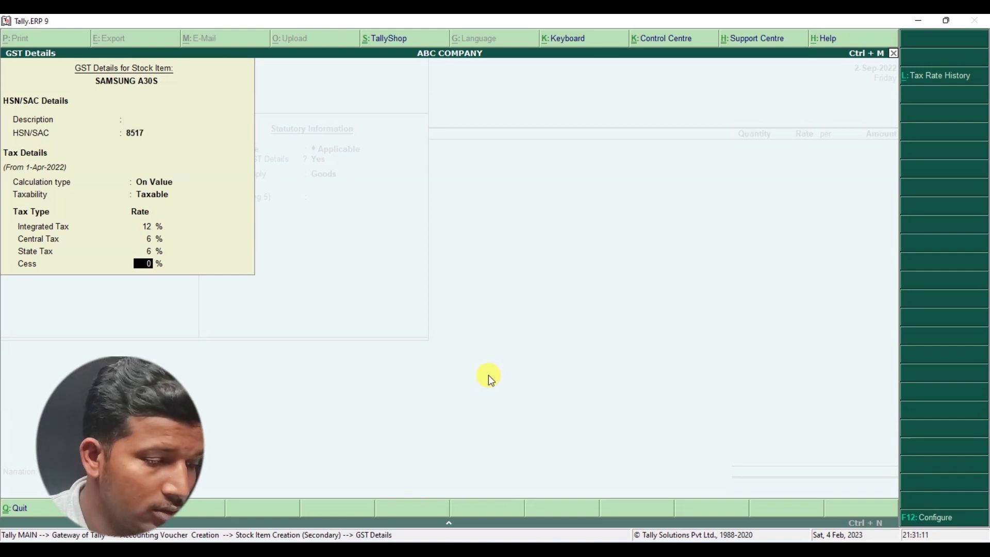
key(Return)
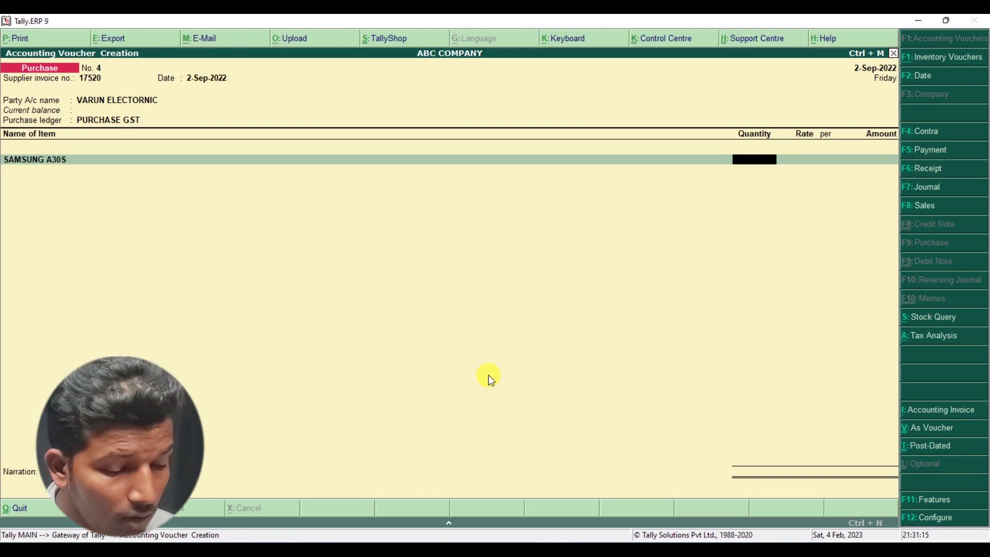
- Bill 3 PCS of SAMSUNG A30S at rate 7,142.85 for an amount of 21,428.55
text(3)
key(Return)
key(alt+Tab)
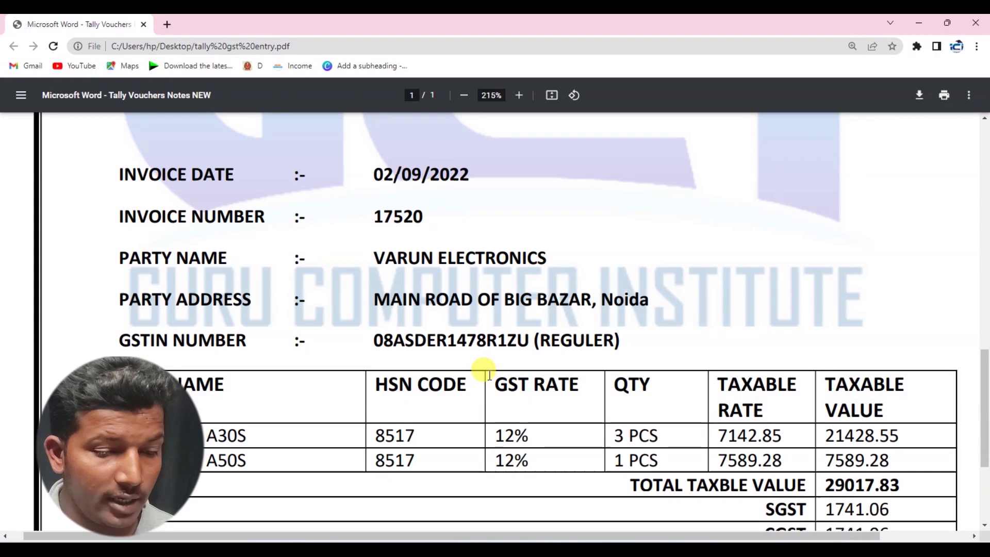
key(alt+Tab)
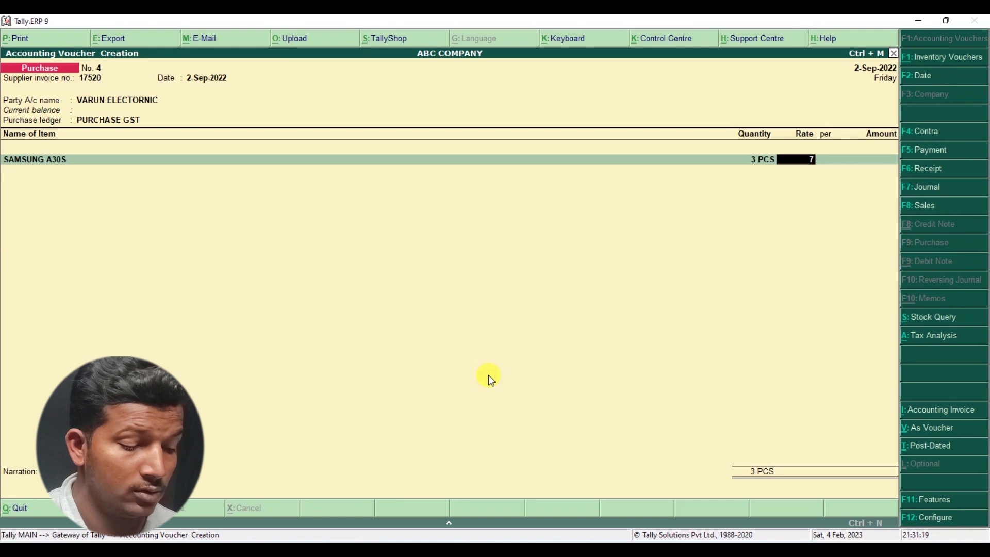
text(7142.)
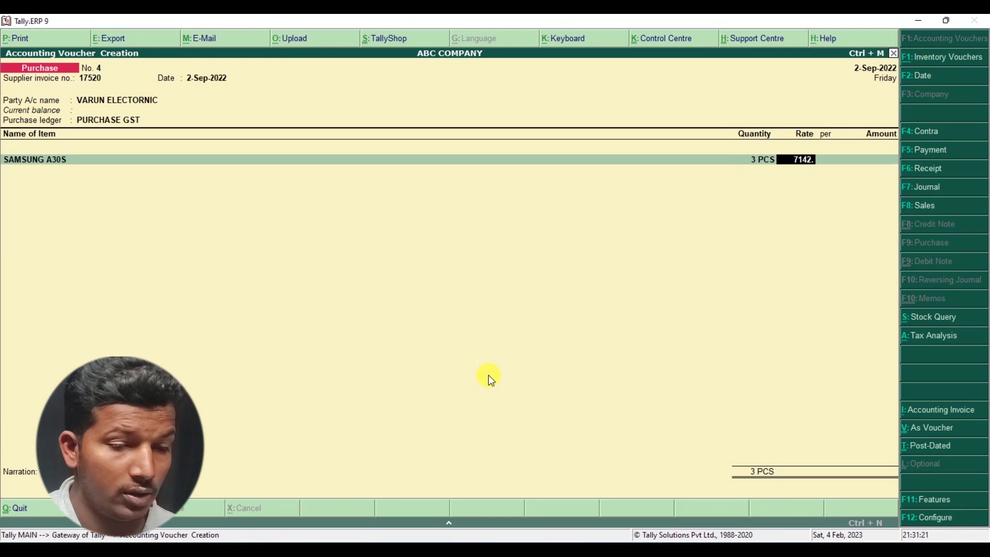
key(alt+Tab)
key(alt+Tab)
text(85)
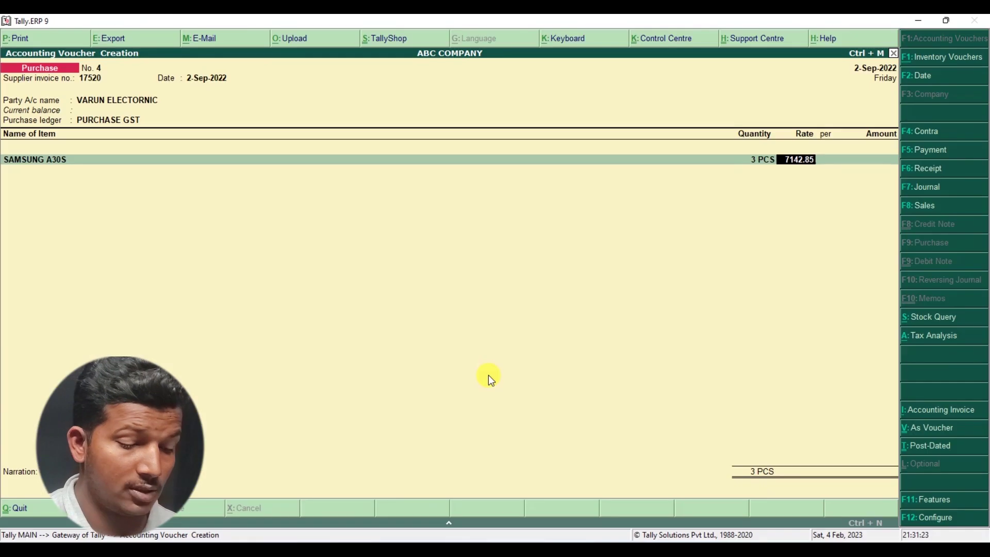
key(Return)
key(Return)
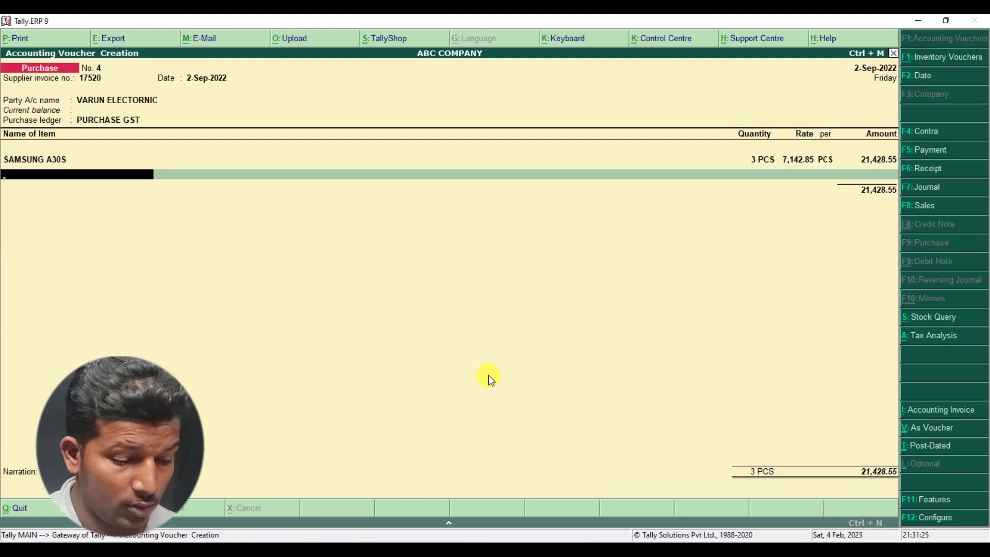
key(alt+c)
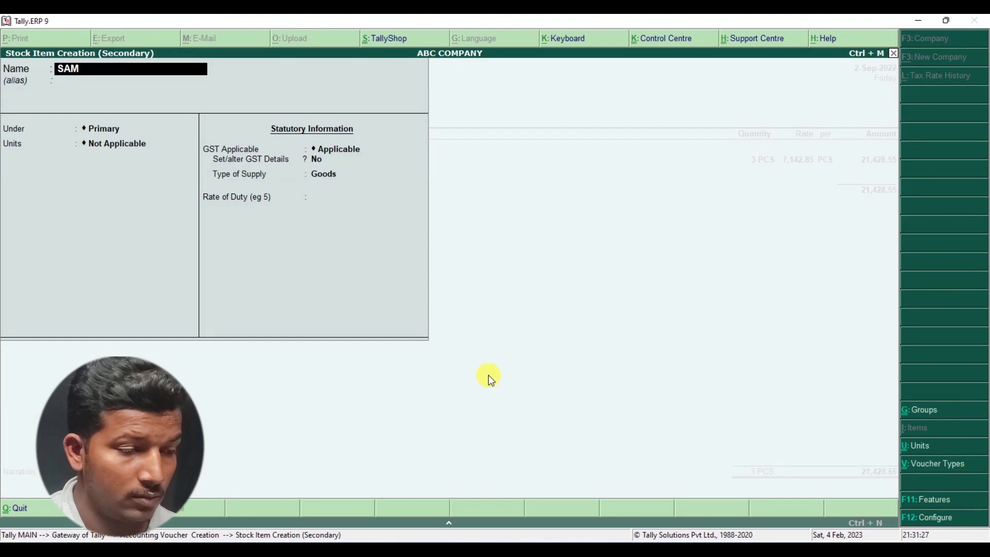
- Name the second stock item SAMSUNG A50S, under Iteam@12%, with unit PCS
text(SUG)
key(BackSpace)
key(BackSpace)
key(BackSpace)
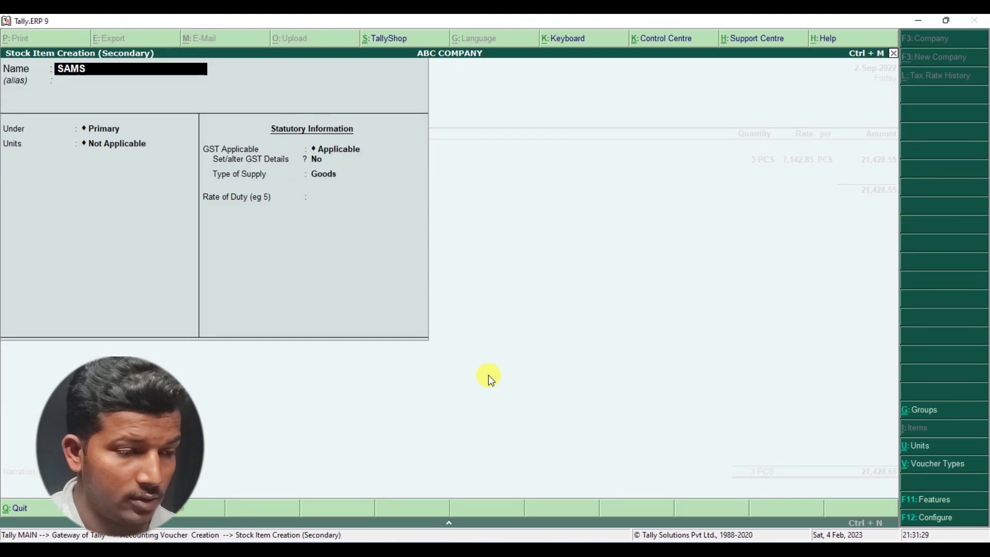
text(SUNG)
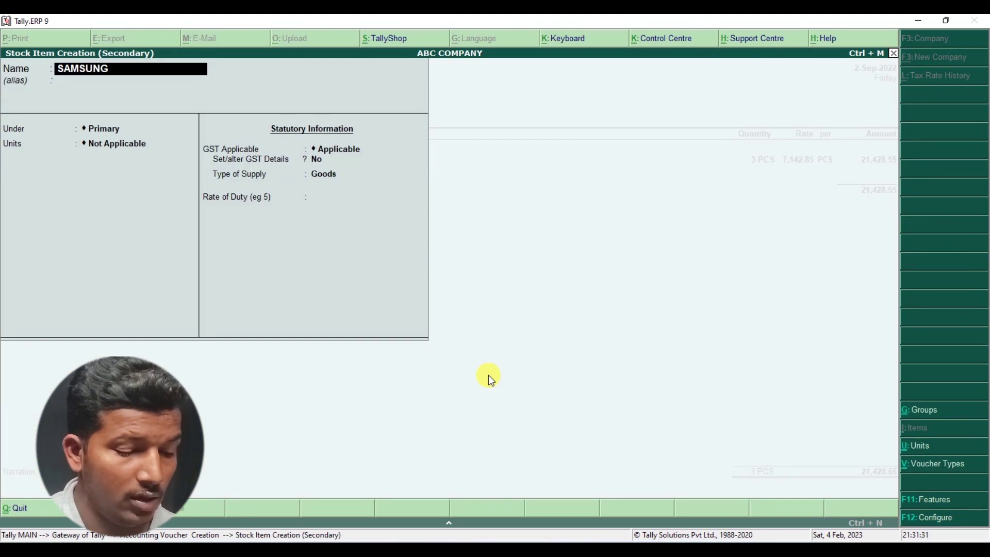
text( A50S)
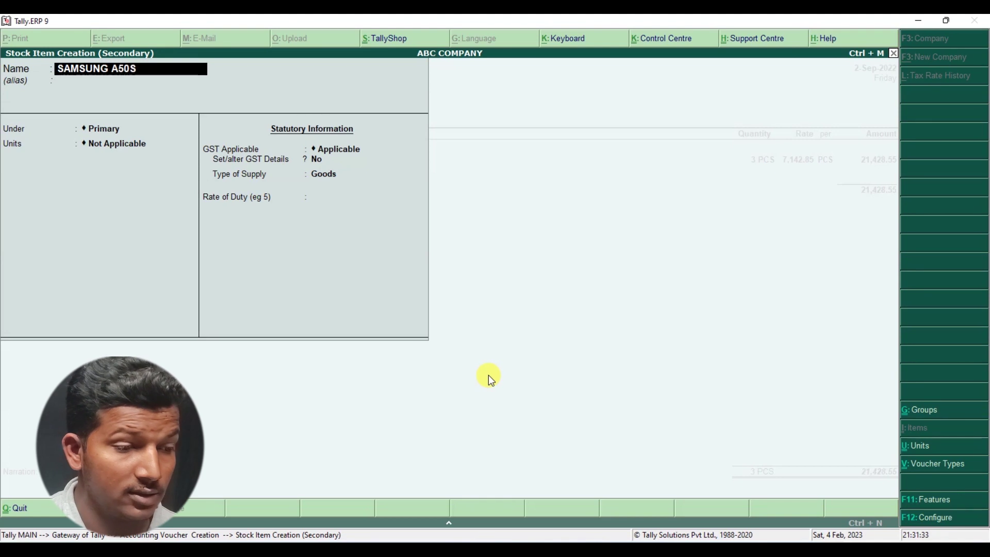
key(Return)
key(Down)
key(Return)
key(Down)
key(Down)
key(Down)
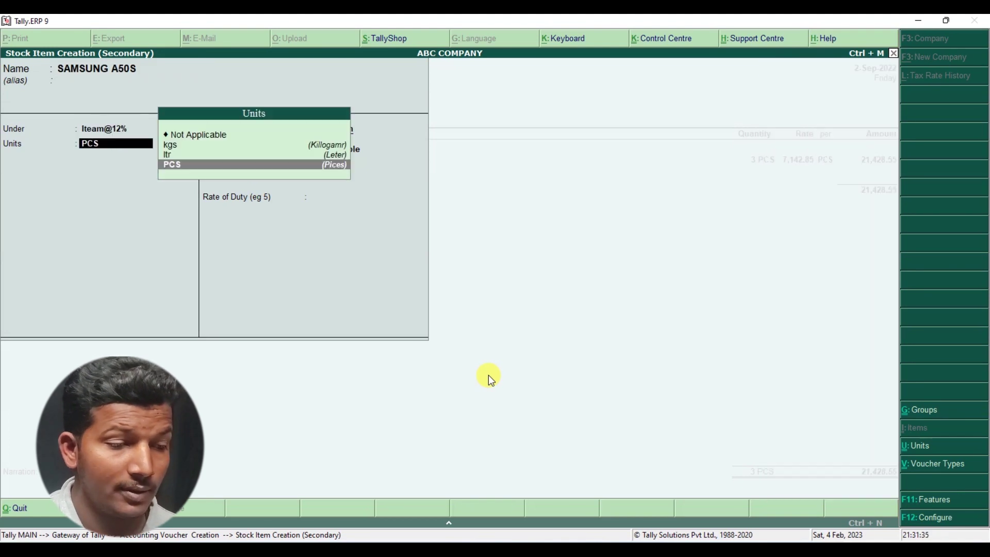
key(Return)
- Give it GST details HSN 8517, Taxable at 12% integrated tax, and save the item
key(Return)
key(y)
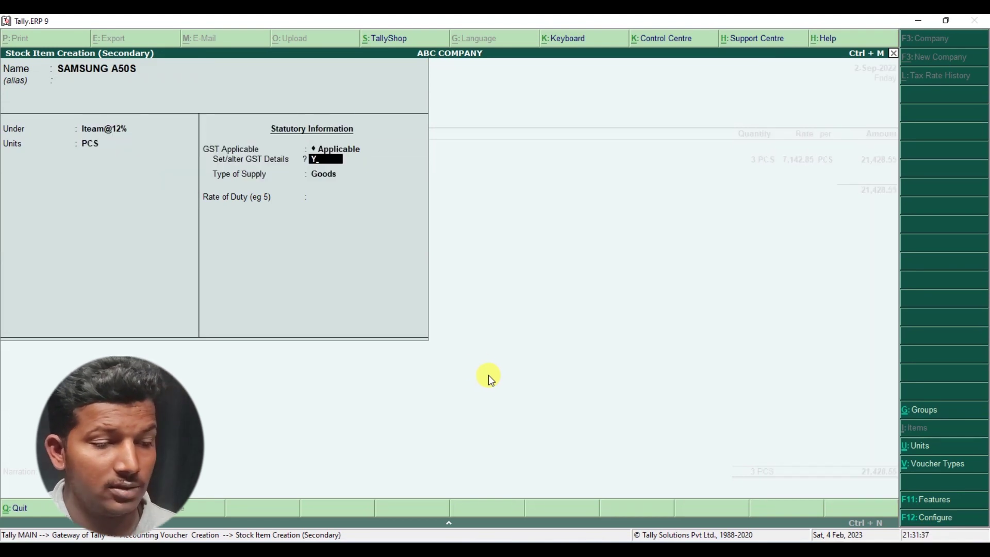
key(Return)
text(8517)
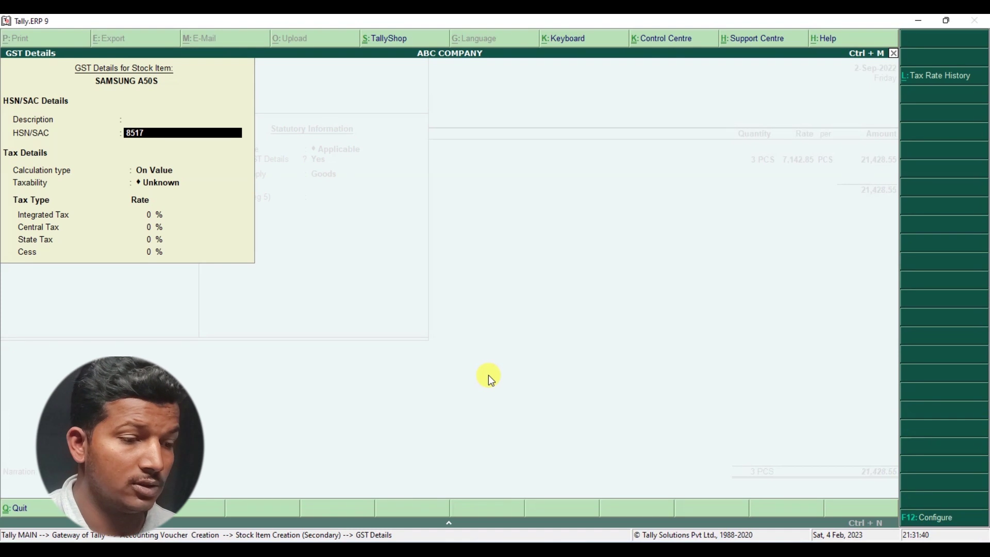
key(Return)
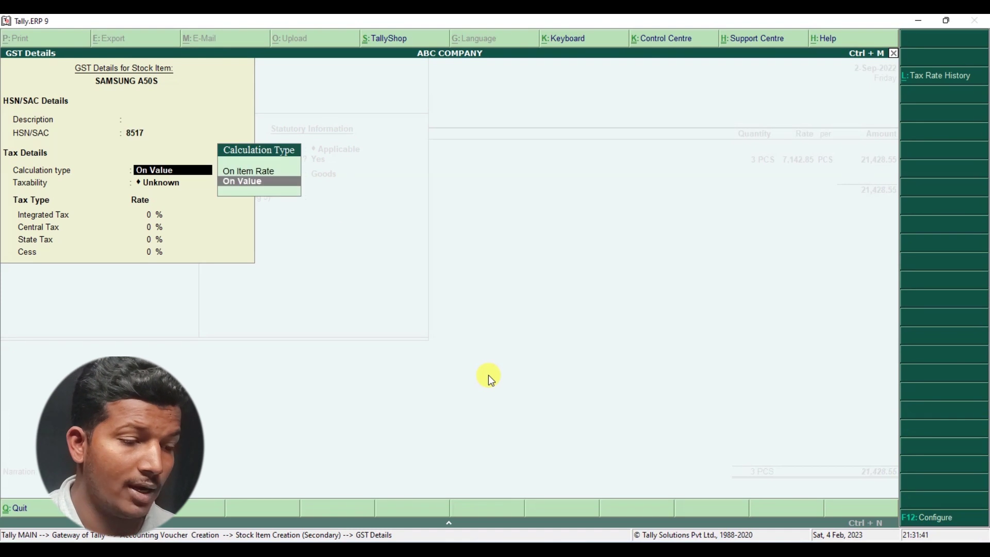
key(Return)
text(t)
key(Return)
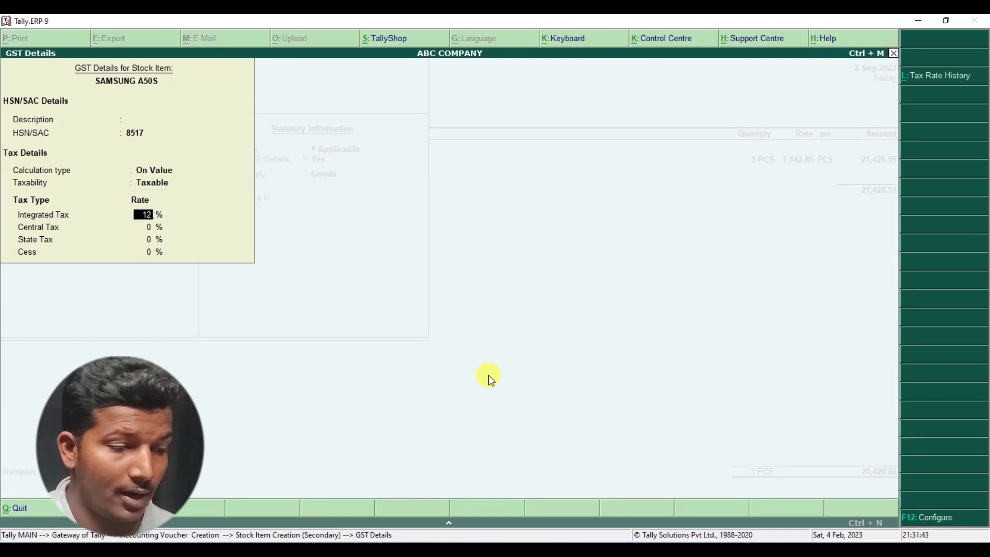
text(12)
key(Return)
key(Return)
key(Return)
key(Return)
key(Return)
key(Return)
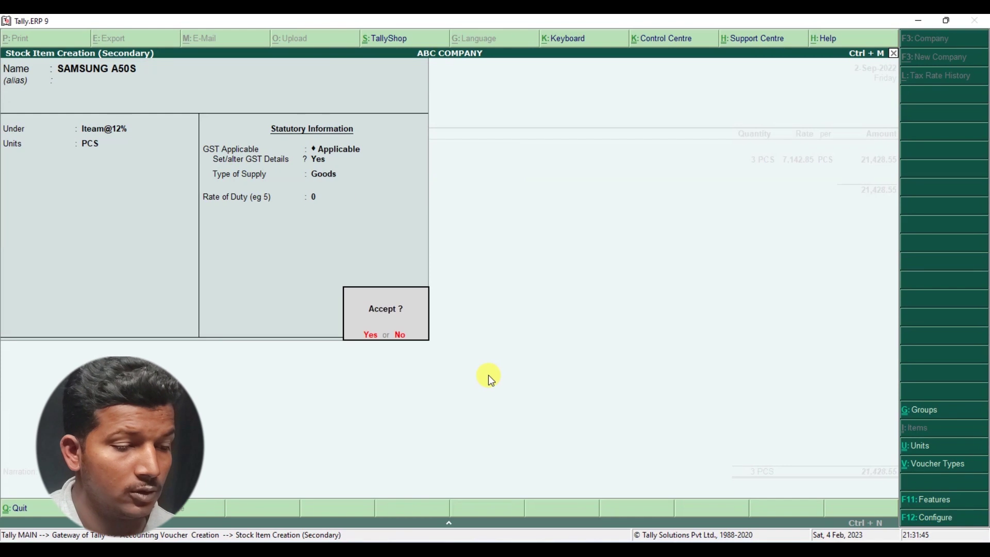
key(Return)
key(alt+Tab)
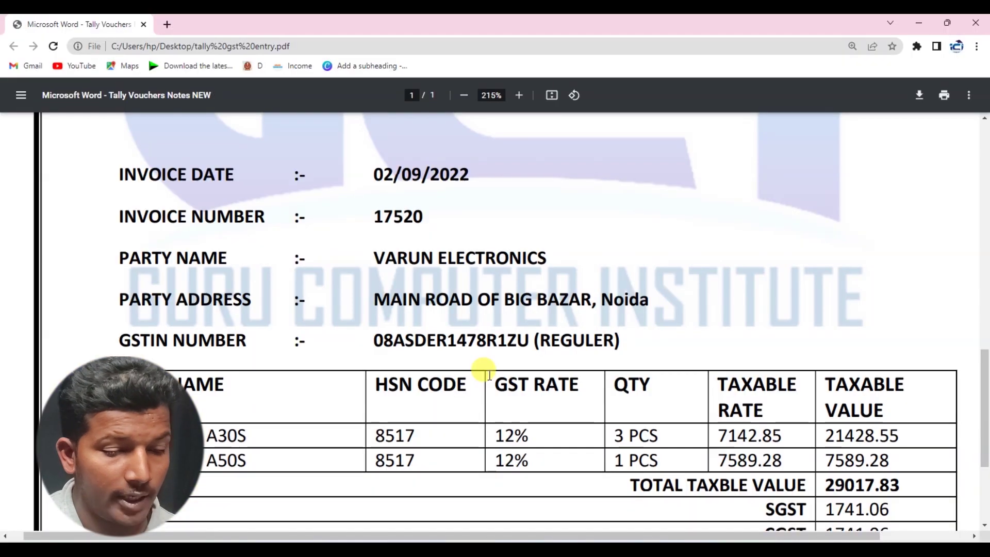
key(alt+Tab)
key(alt+Tab)
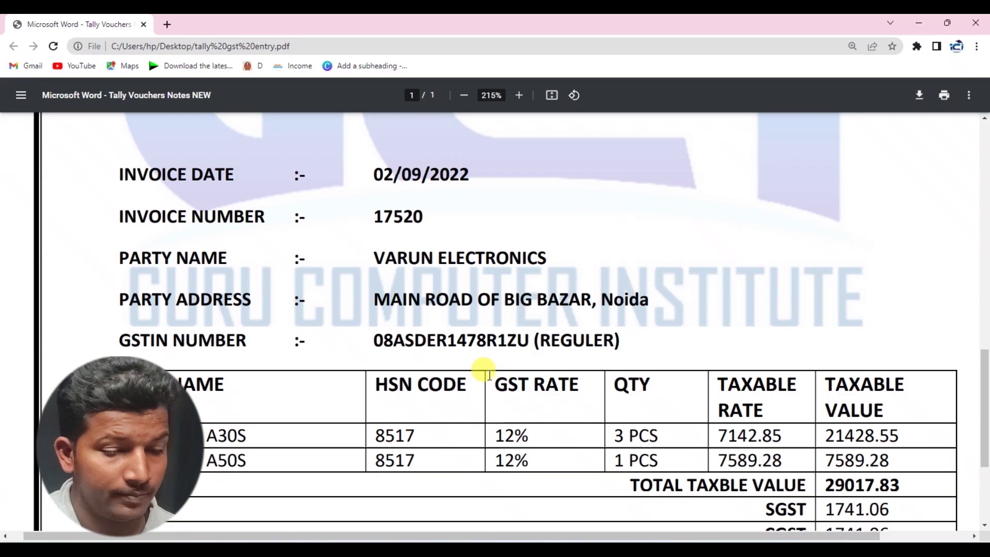
key(alt+Tab)
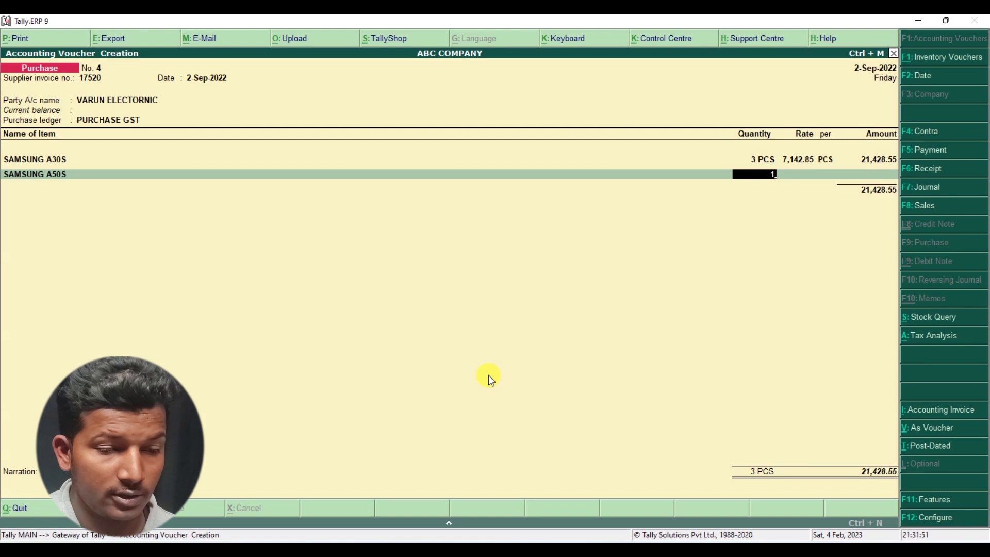
- Enter 1 PCS of SAMSUNG A50S at 7,589.28, bringing the subtotal to 29,017.83
text(1)
key(Return)
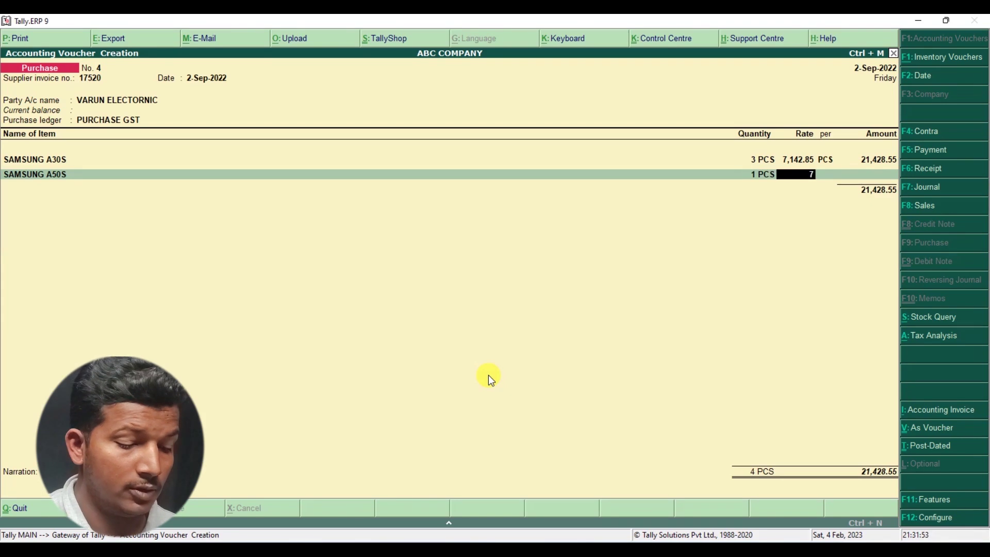
text(7589.88)
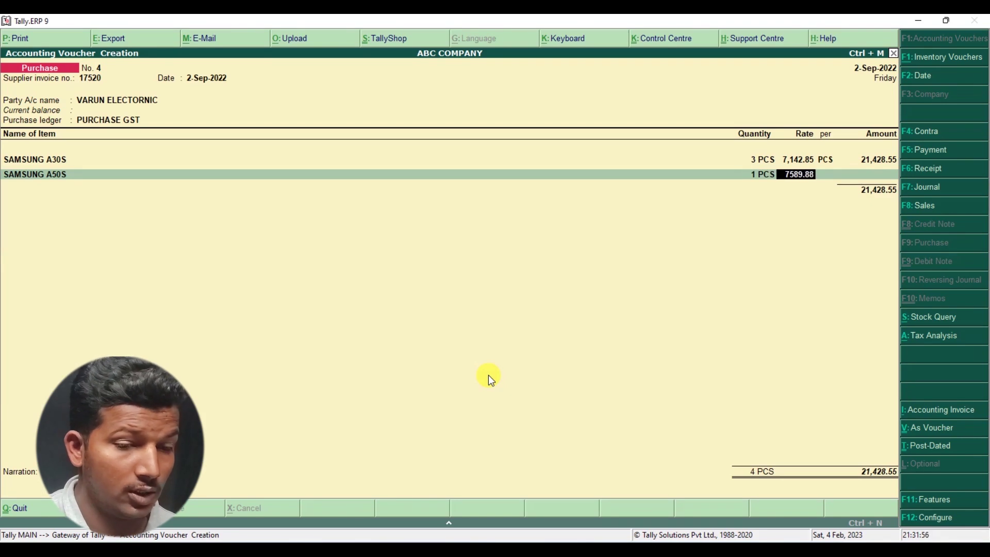
key(alt+Tab)
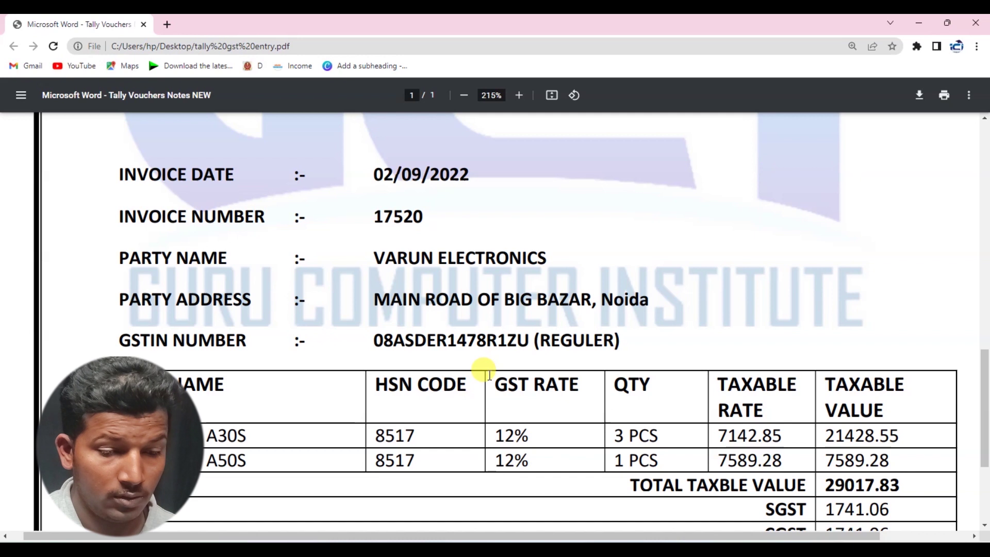
key(alt+Tab)
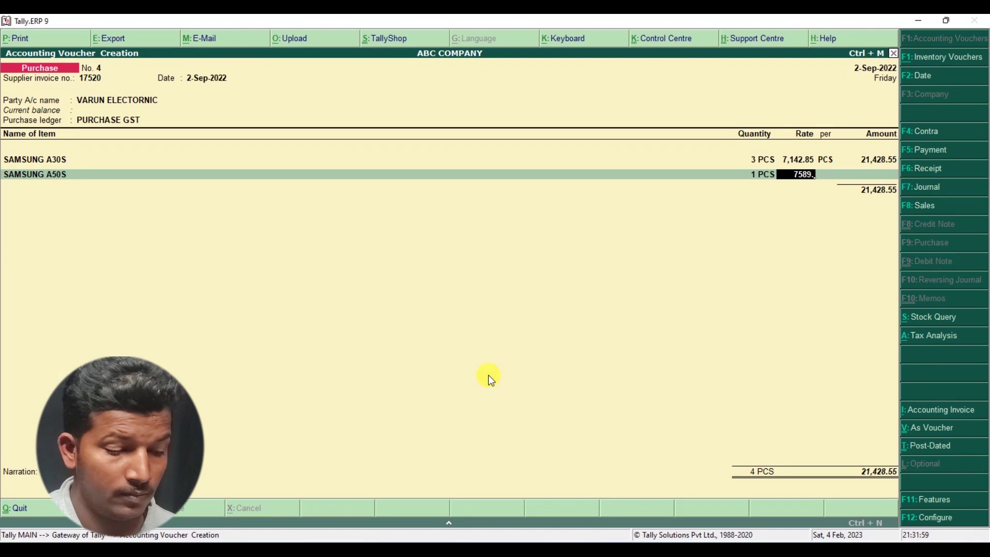
text(28)
key(Return)
key(Return)
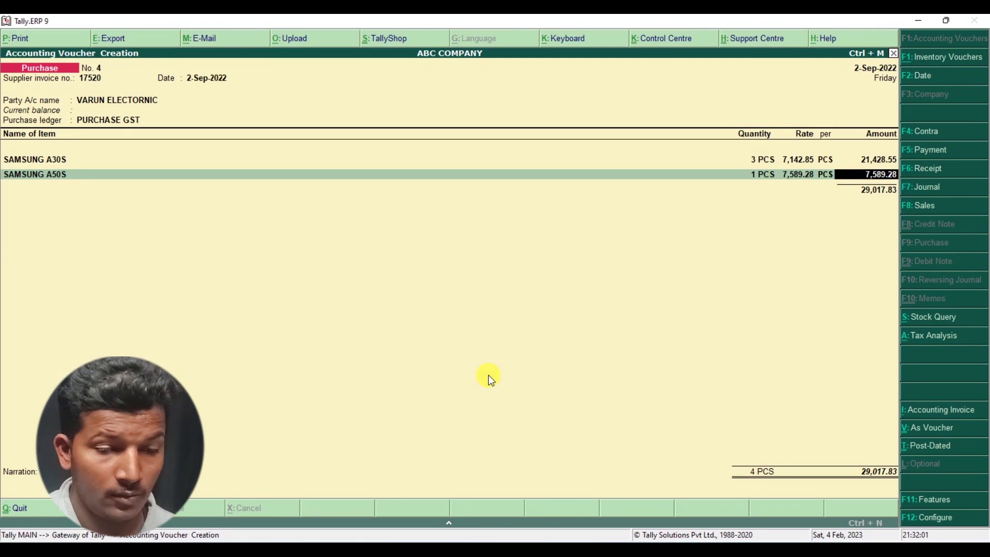
key(alt+Tab)
key(alt+Tab)
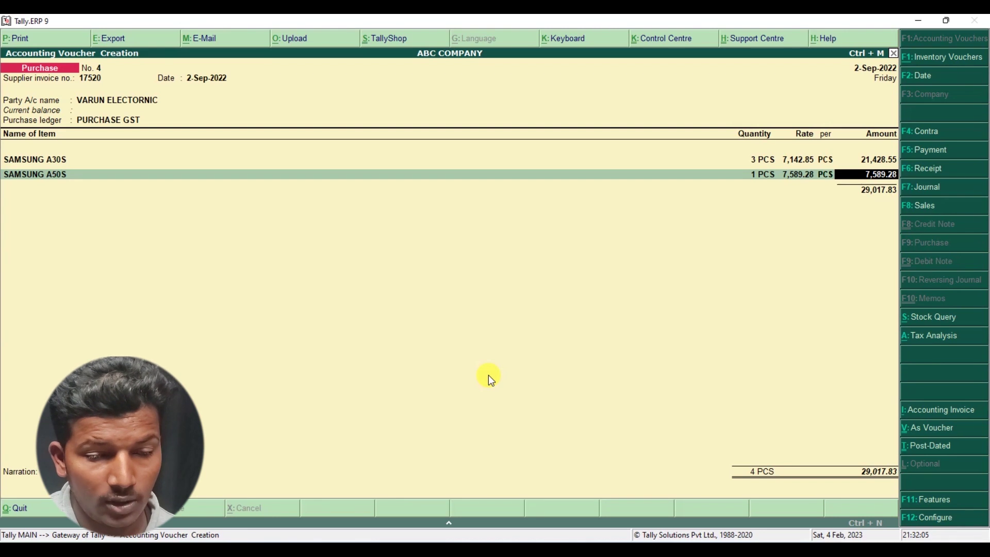
key(Return)
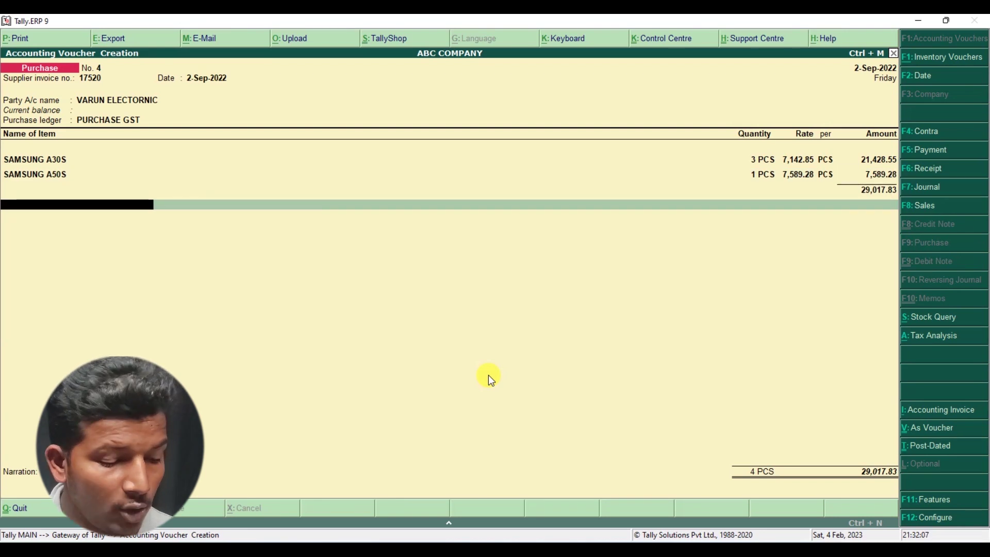
- Add the SGST ledger at 1,741.07, checking the figure on the invoice
text(S)
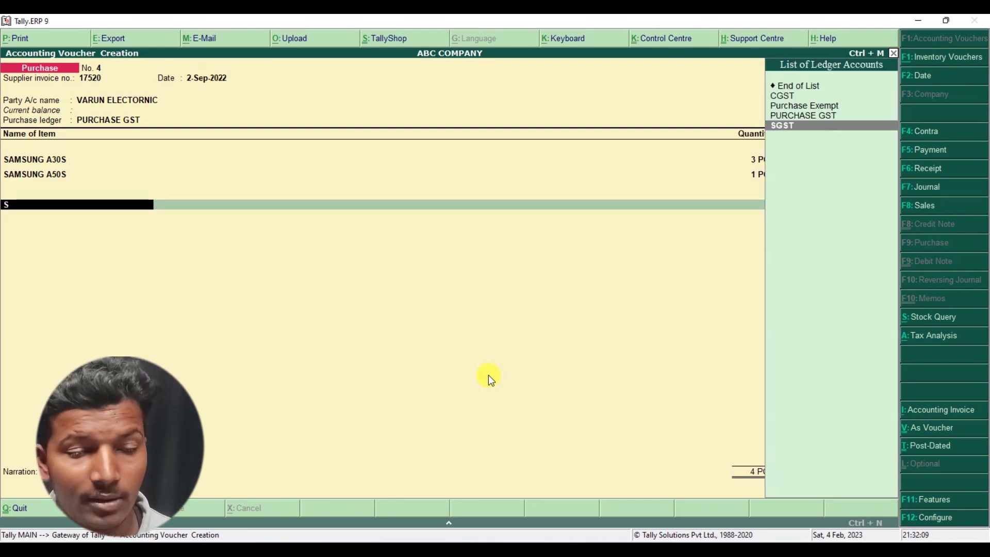
key(Return)
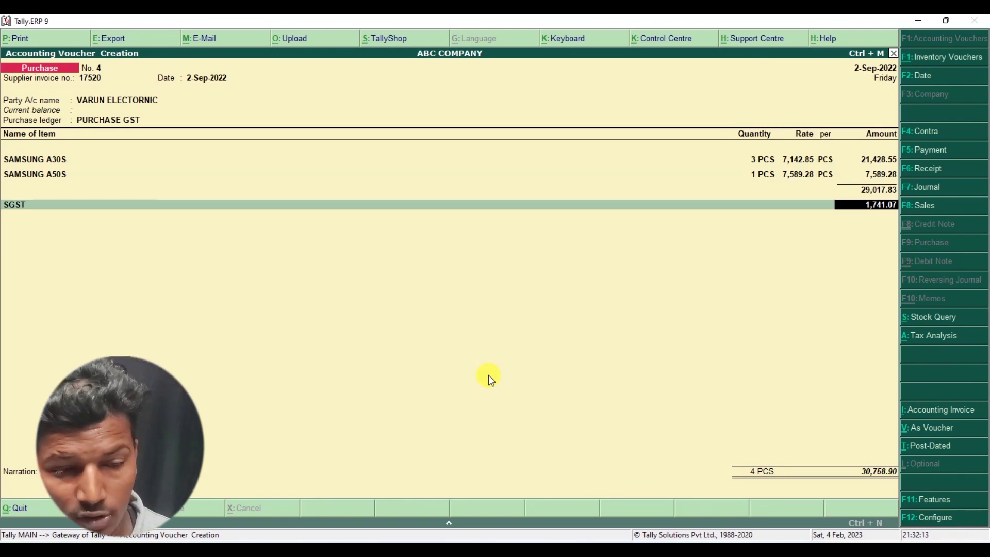
key(alt+Tab)
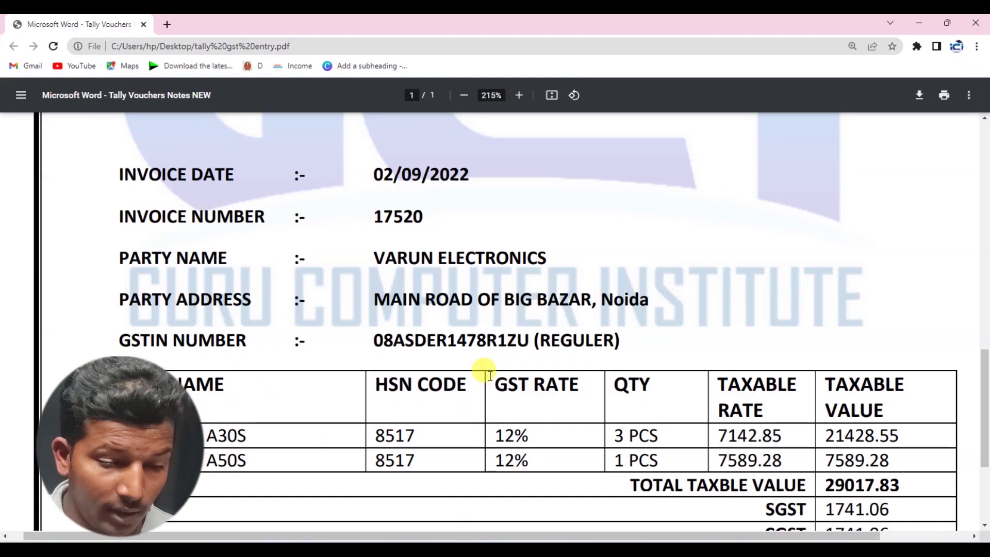
scroll(501, 422, down, 3)
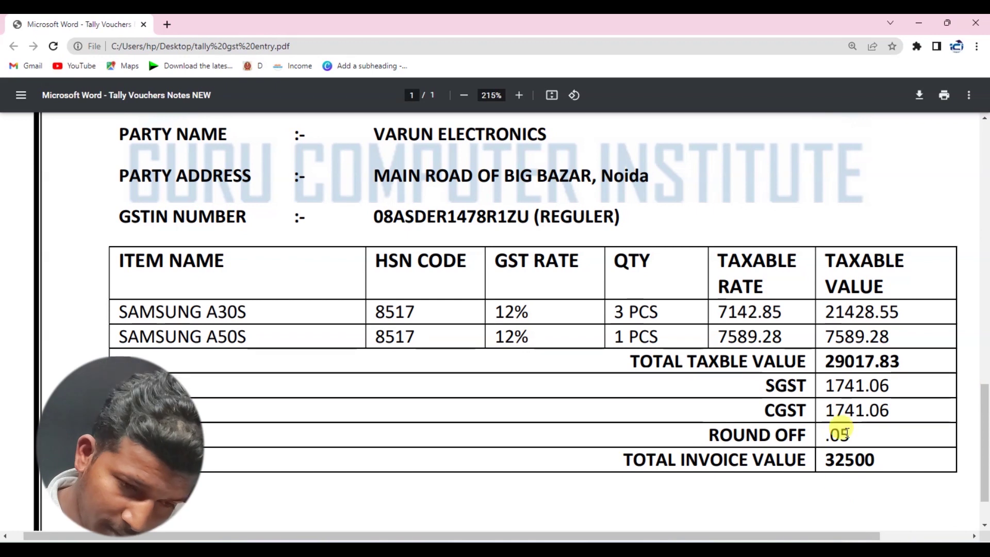
drag(891, 385, 872, 387)
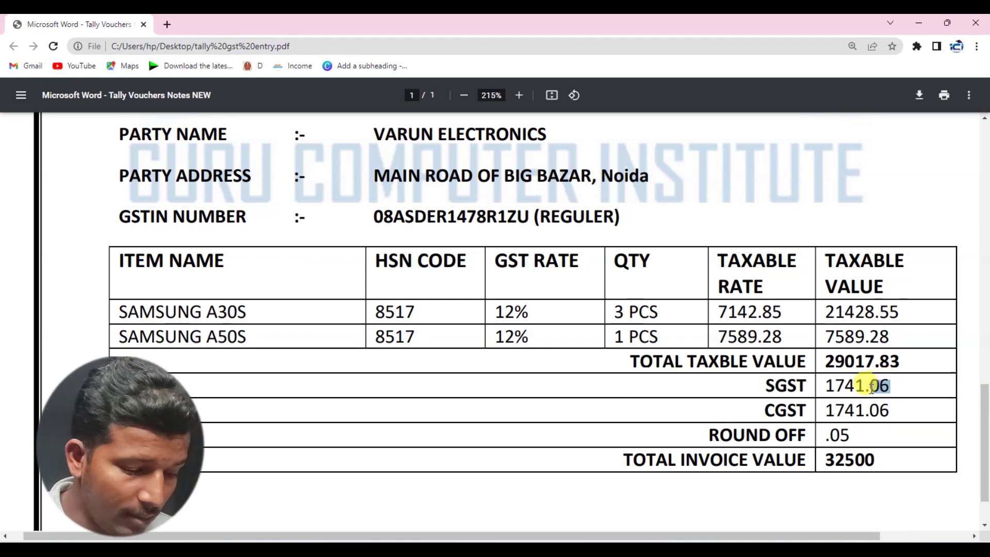
key(alt+Tab)
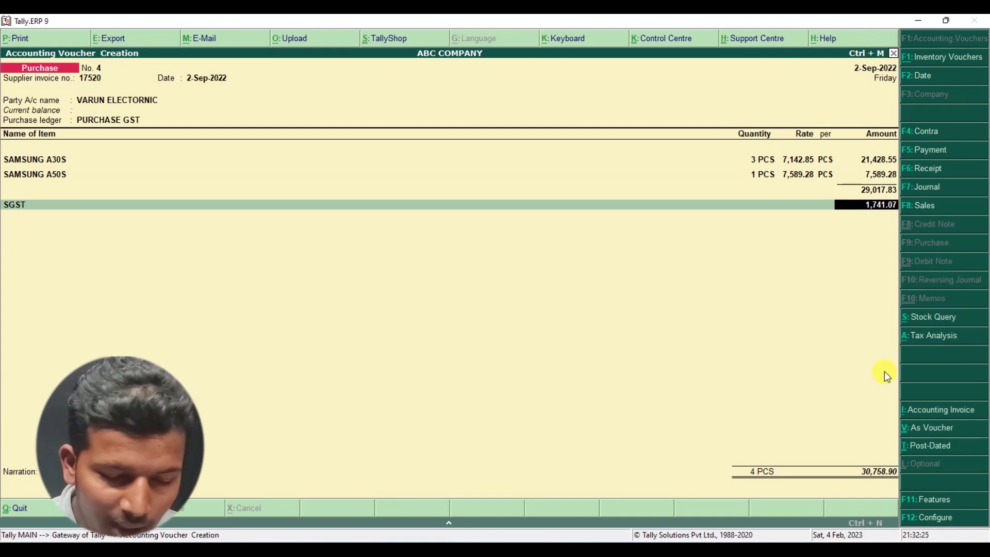
key(Return)
- Add the CGST line at 1,741.07 and begin the ROUND OFF entry
text(C)
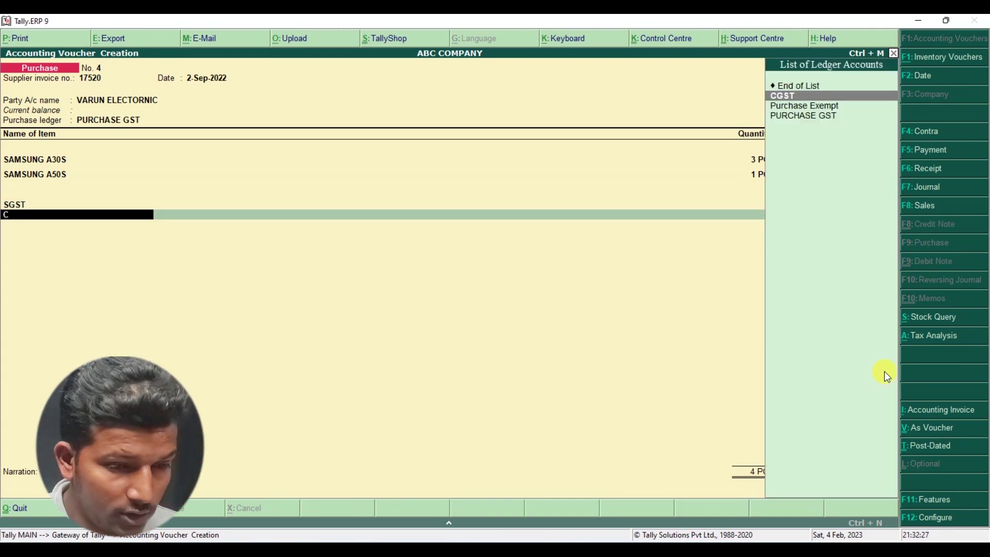
key(Return)
key(Return)
text(R)
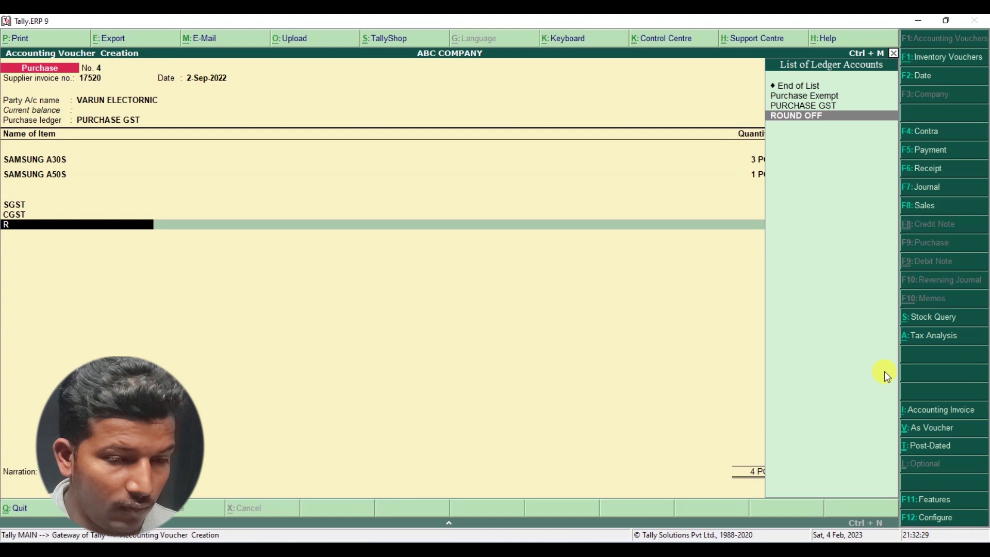
key(Return)
key(Return)
key(Return)
key(Return)
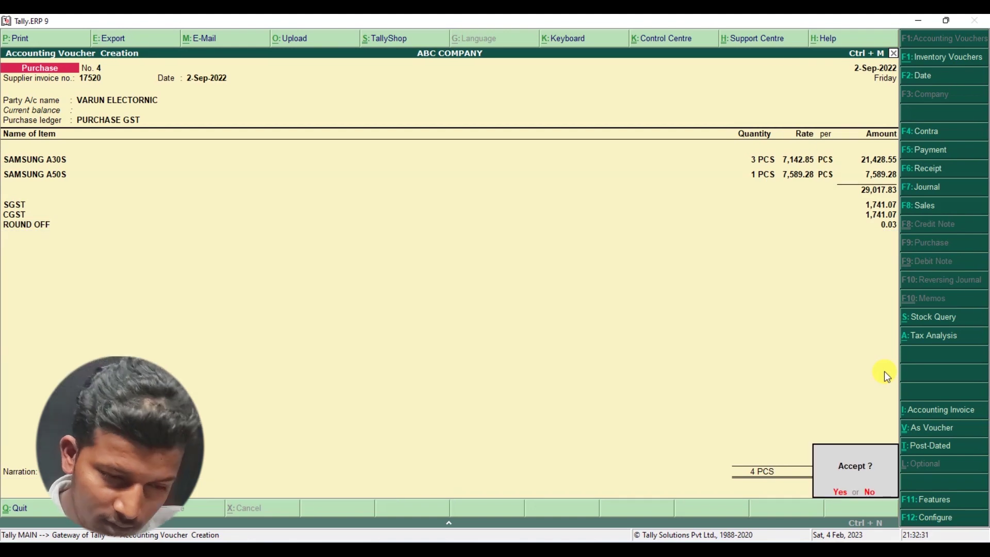
- Verify the 32,500 total against the invoice and save purchase voucher No. 4
key(n)
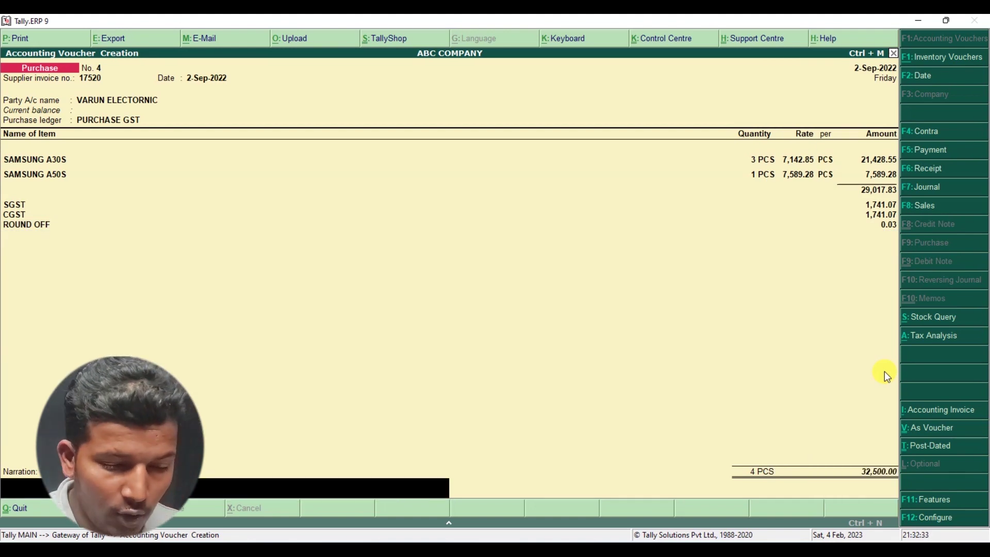
key(alt+Tab)
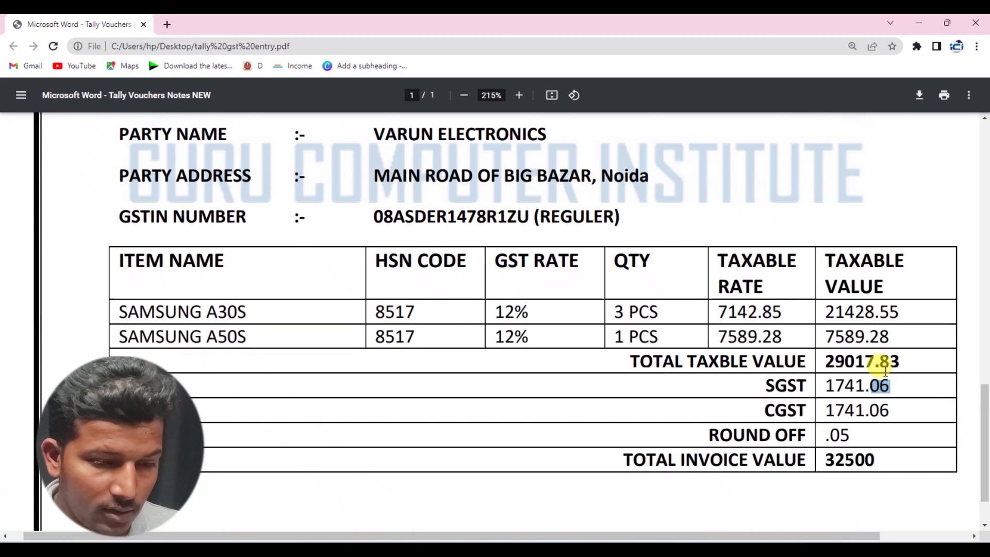
drag(878, 459, 823, 464)
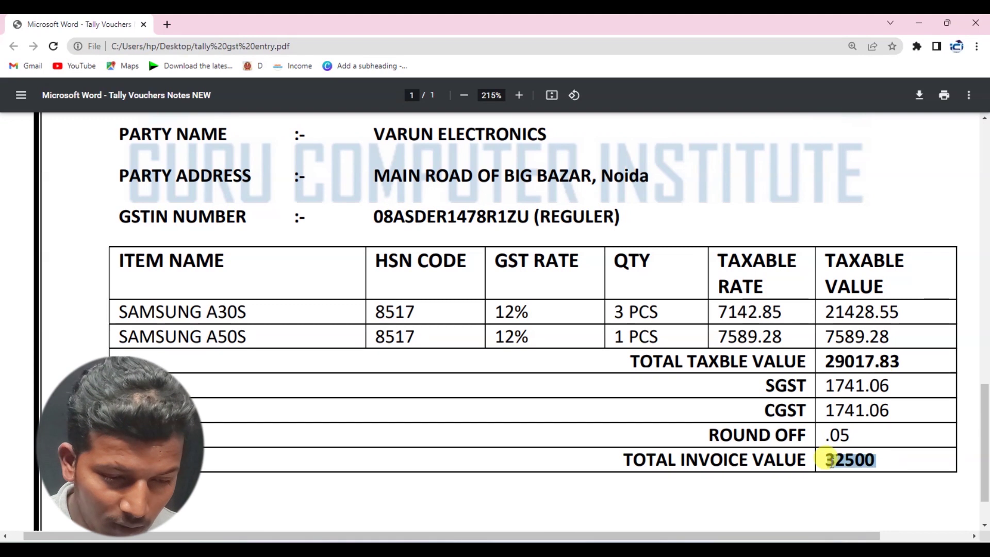
key(alt+Tab)
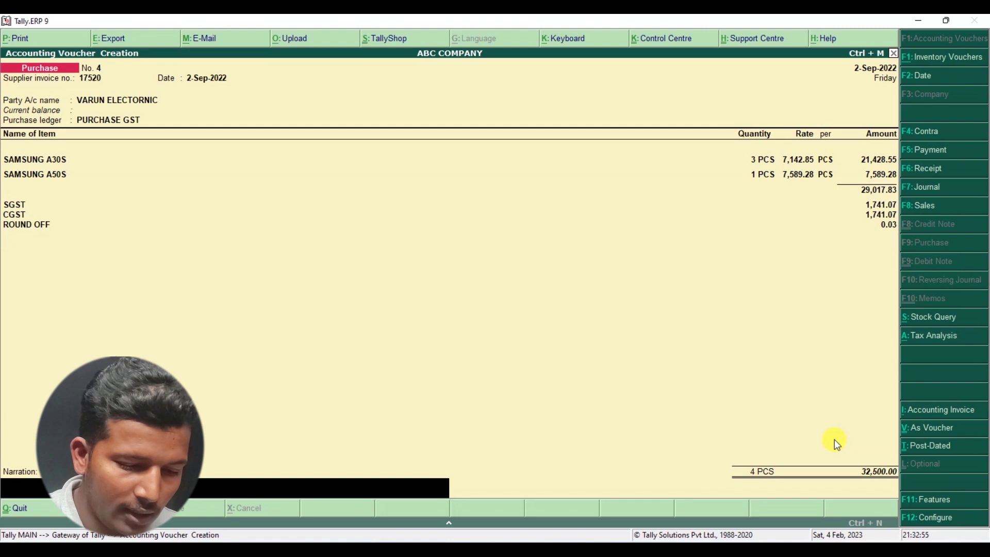
key(Return)
key(Return)
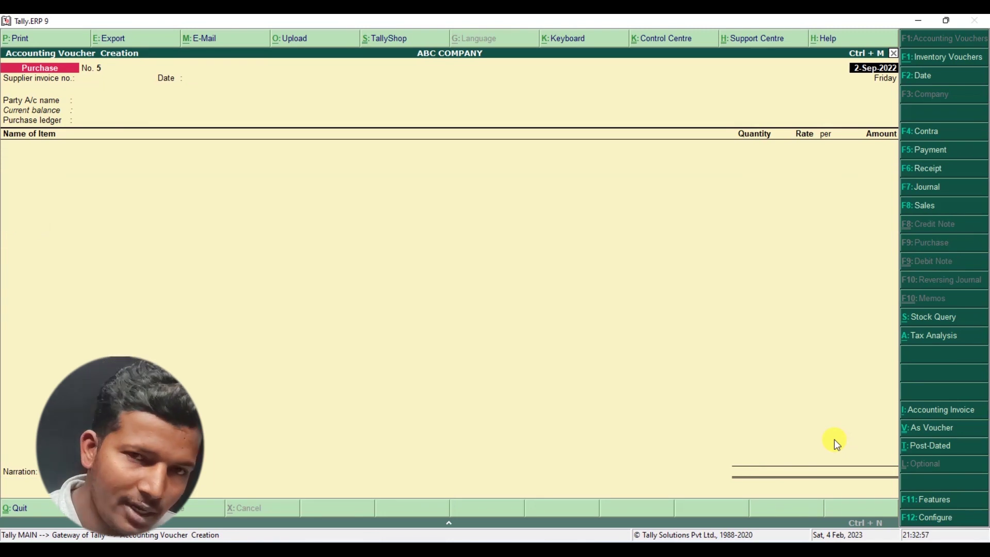